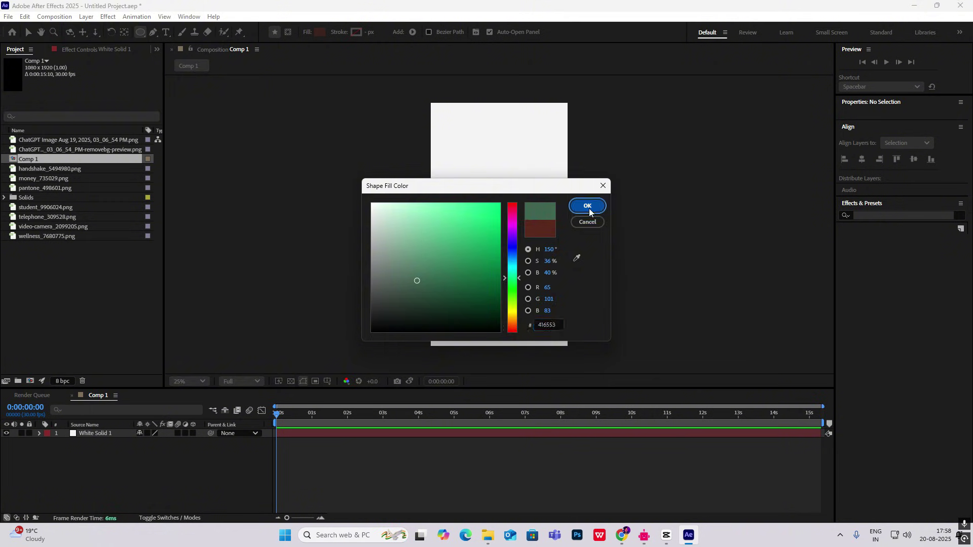
- Set the shape fill to #416553 and draw a circle about 516 px wide in Comp 1, with its anchor point centred
left_click(589, 207)
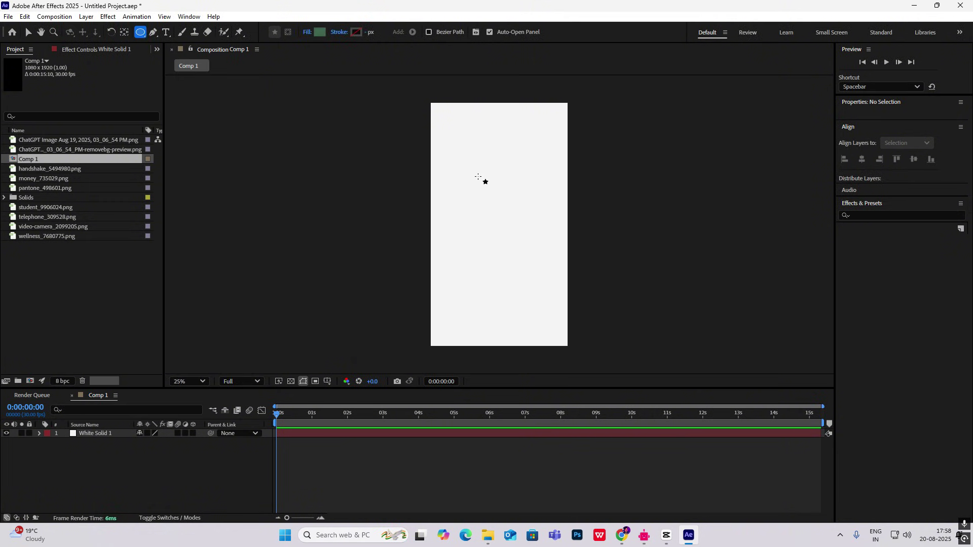
left_click_drag(477, 176, 543, 242)
key("ctrl+alt+Home")
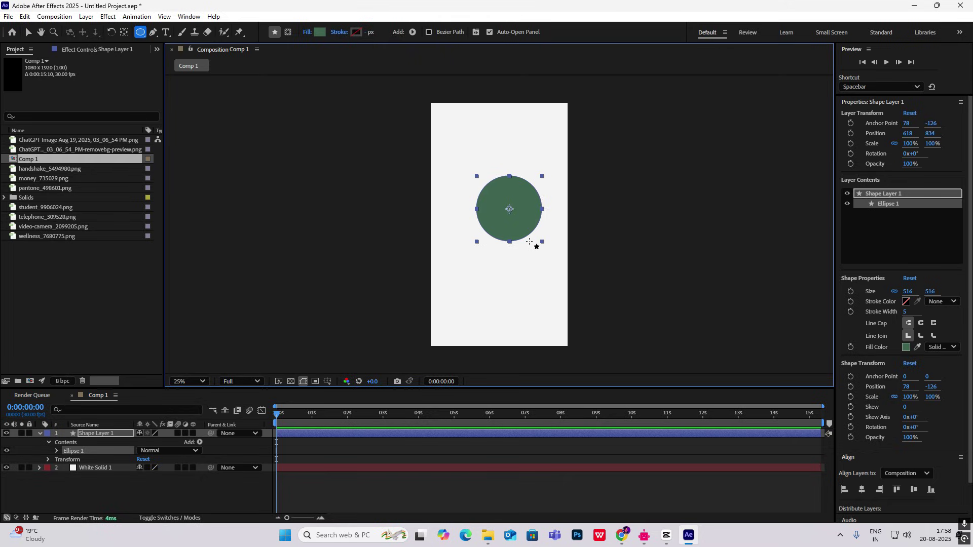
left_click(39, 434)
left_click(50, 450)
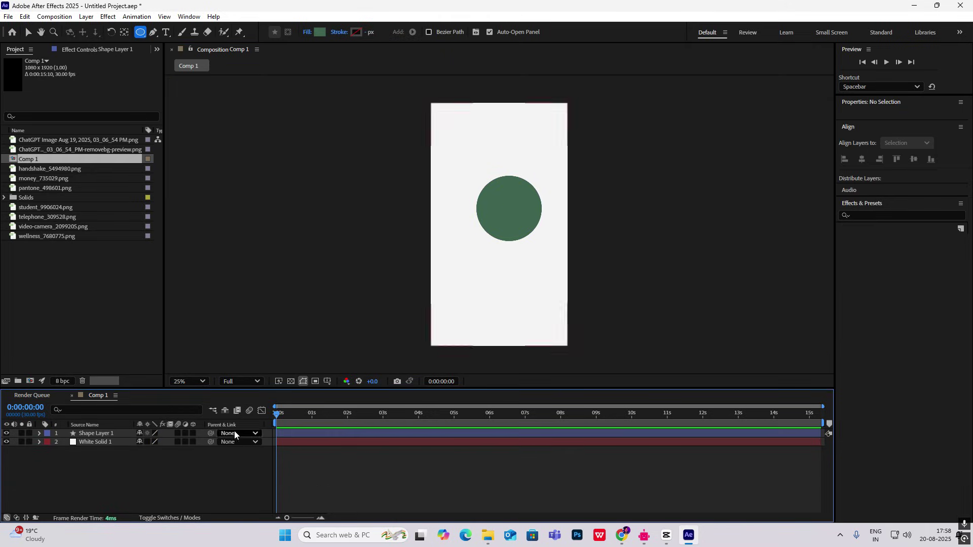
- Add the background-removed ChatGPT robot image to Comp 1 as a layer above the green circle
left_click(68, 139)
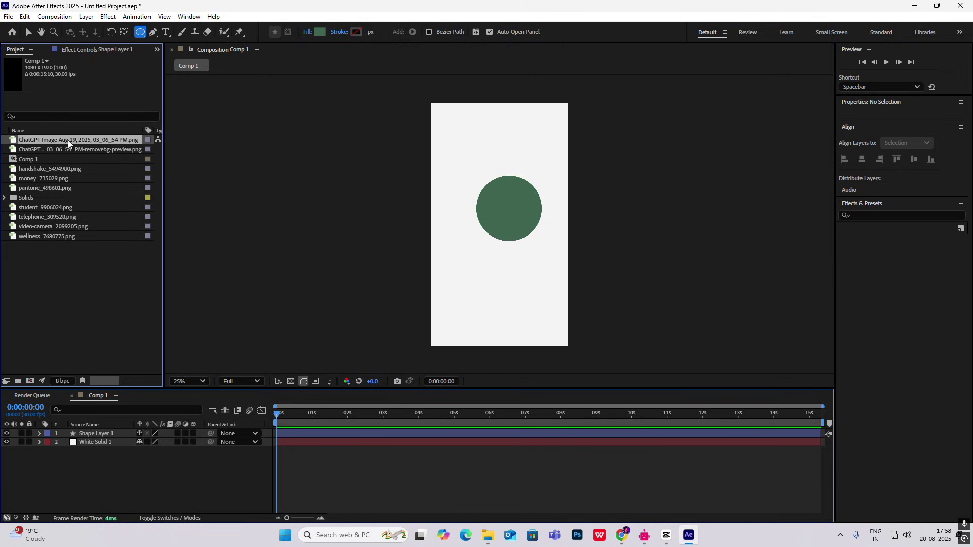
left_click_drag(53, 139, 116, 425)
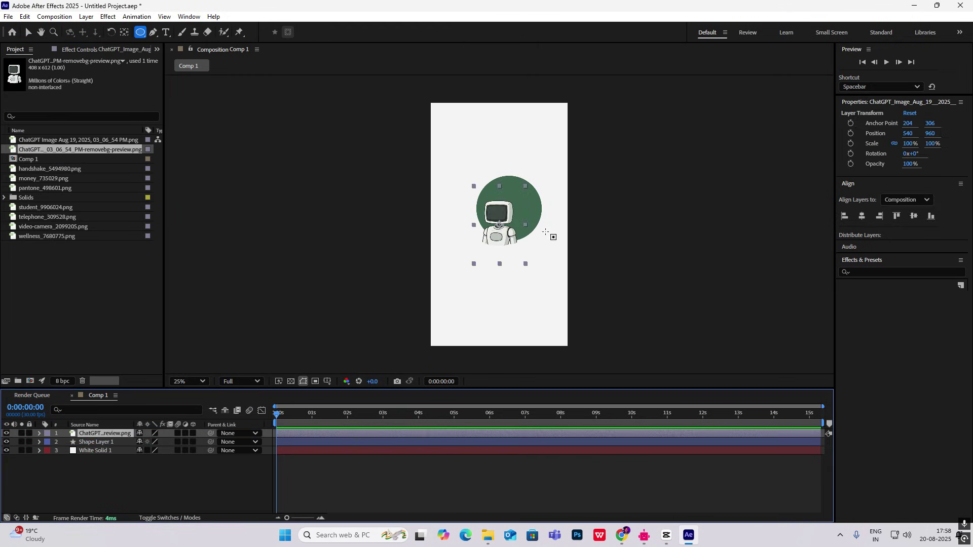
key("period")
left_click(28, 32)
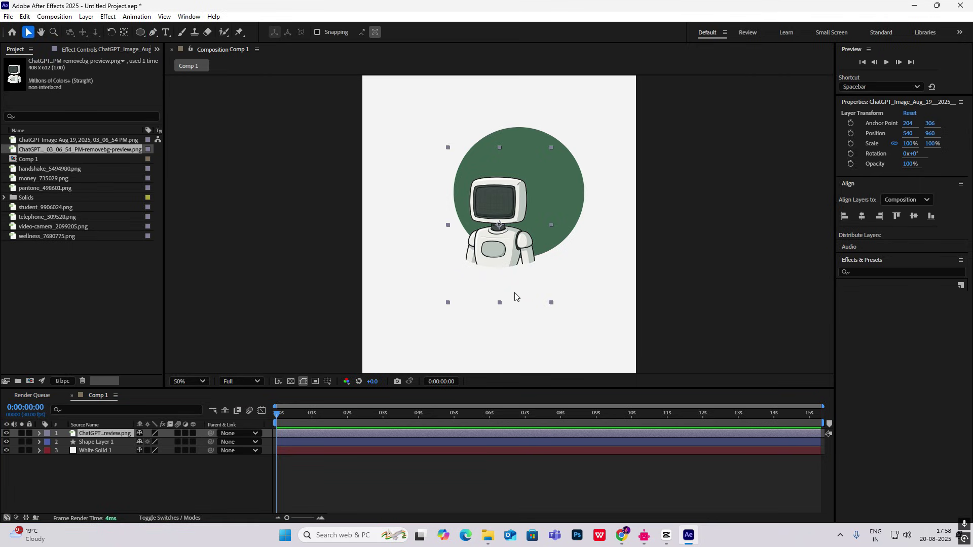
- Position the robot image over the green circle so that its body sits near the circle's lower edge
left_click_drag(500, 235, 518, 213)
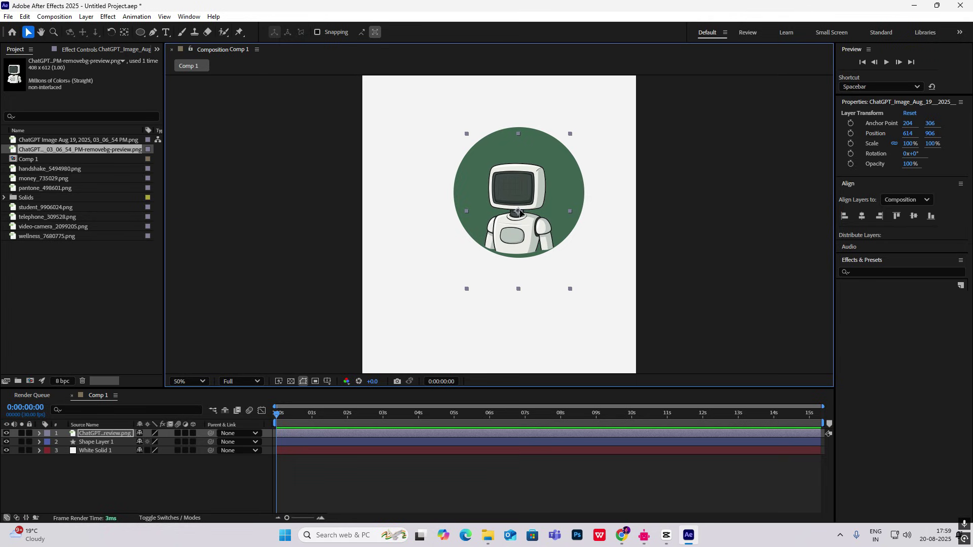
left_click_drag(520, 211, 520, 205)
key("period")
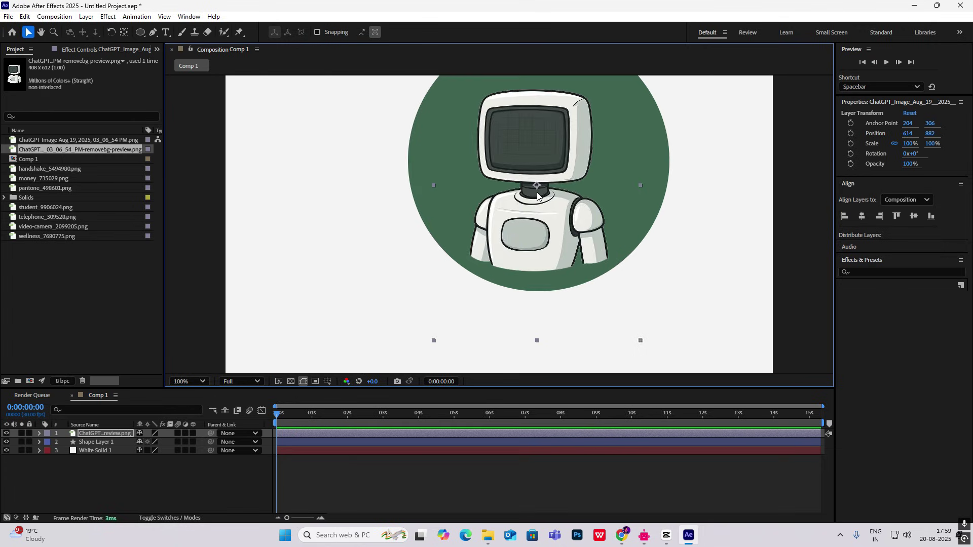
left_click_drag(529, 242, 528, 258)
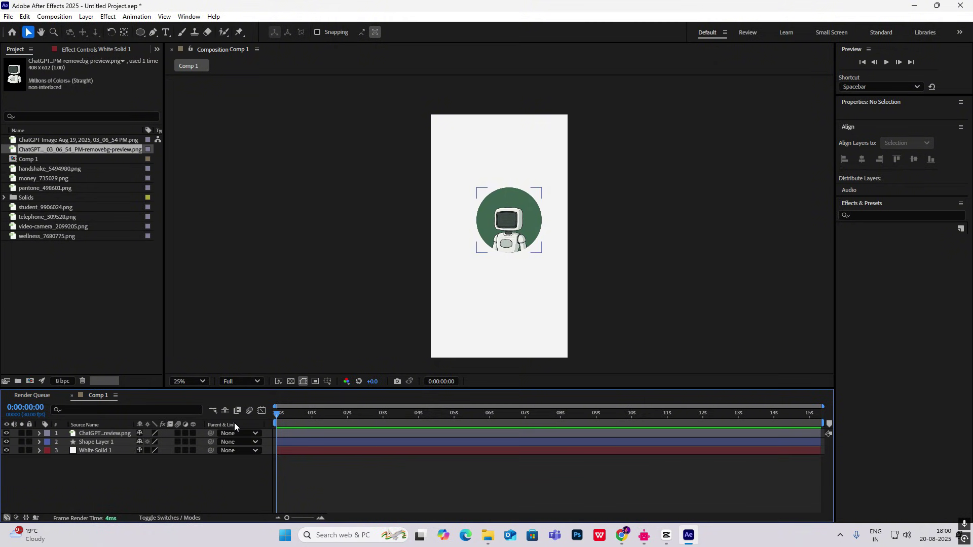
- Parent the robot image to Shape Layer 1 and move the circle to about 542, 910 near the composition's centre
left_click(114, 434)
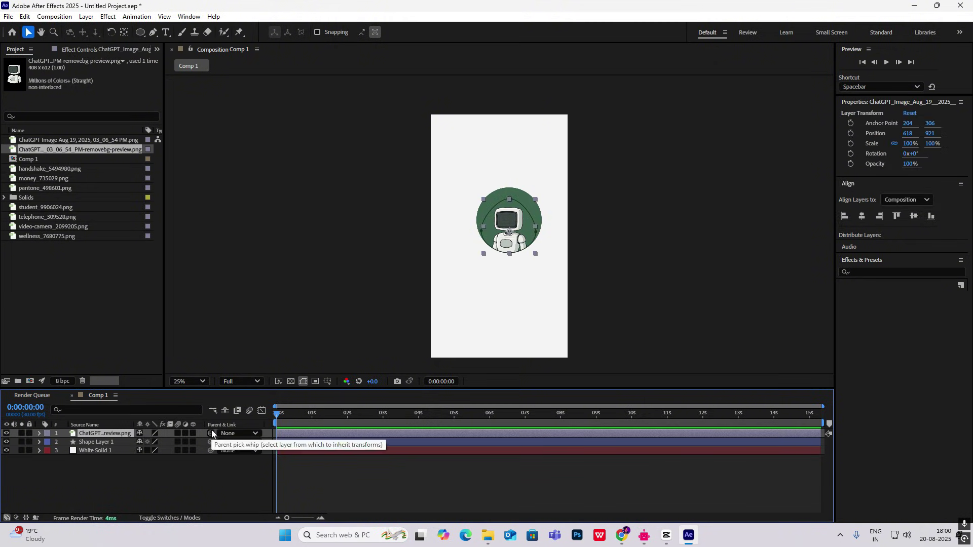
left_click_drag(211, 434, 114, 443)
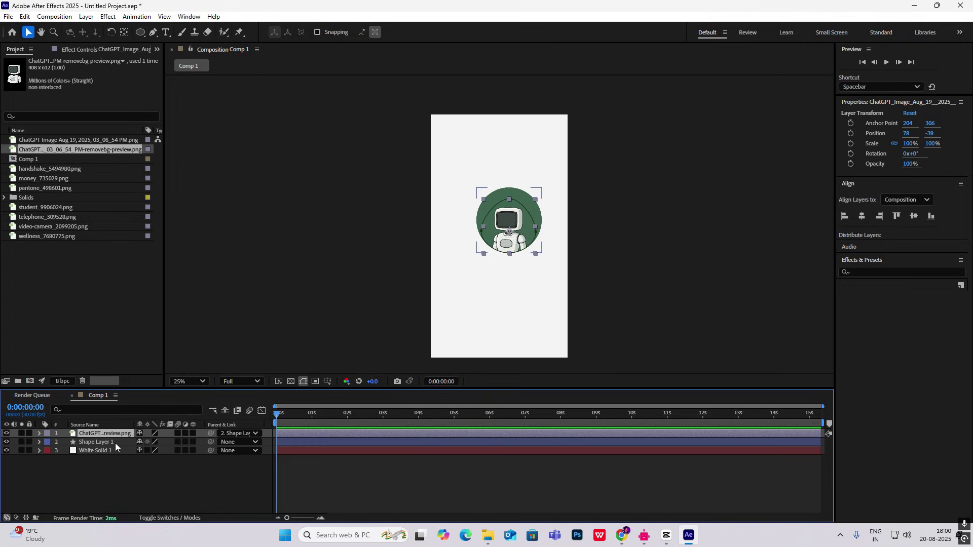
left_click(126, 442)
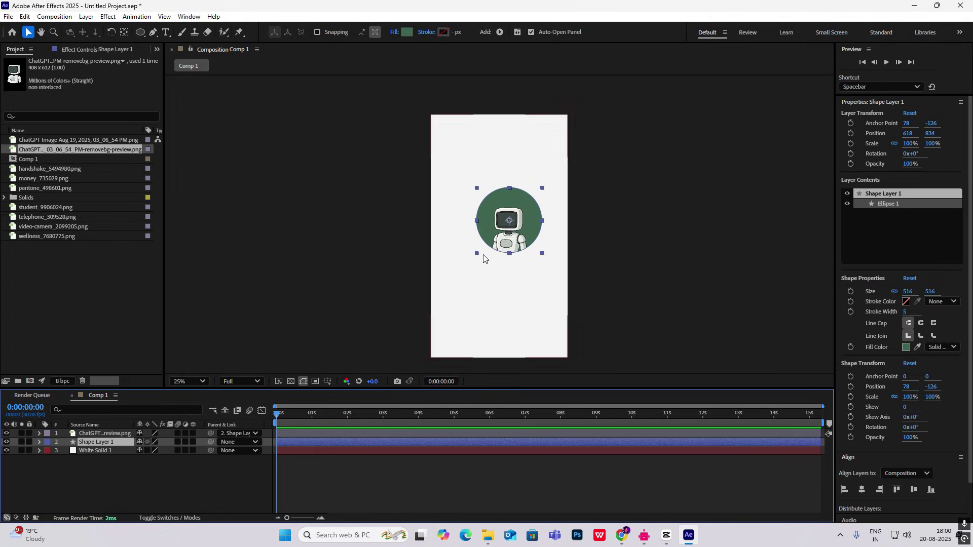
mouse_move(507, 229)
left_mouse_down()
mouse_move(479, 237)
mouse_move(502, 231)
left_mouse_up()
left_click(688, 269)
left_click(508, 219)
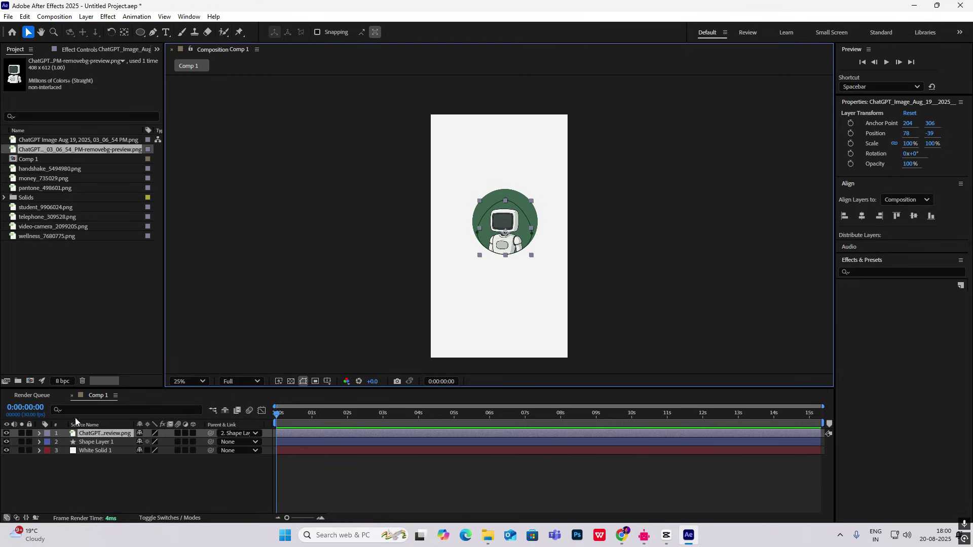
left_click(96, 442)
left_click_drag(505, 229, 499, 237)
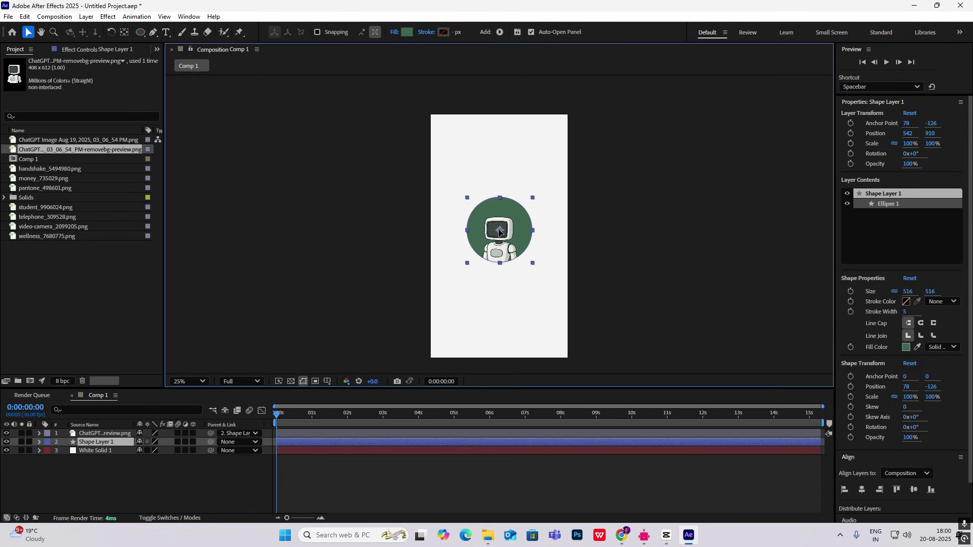
- Switch to CapCut, delete the Default text clip above the reference video, and return to After Effects
left_click(667, 536)
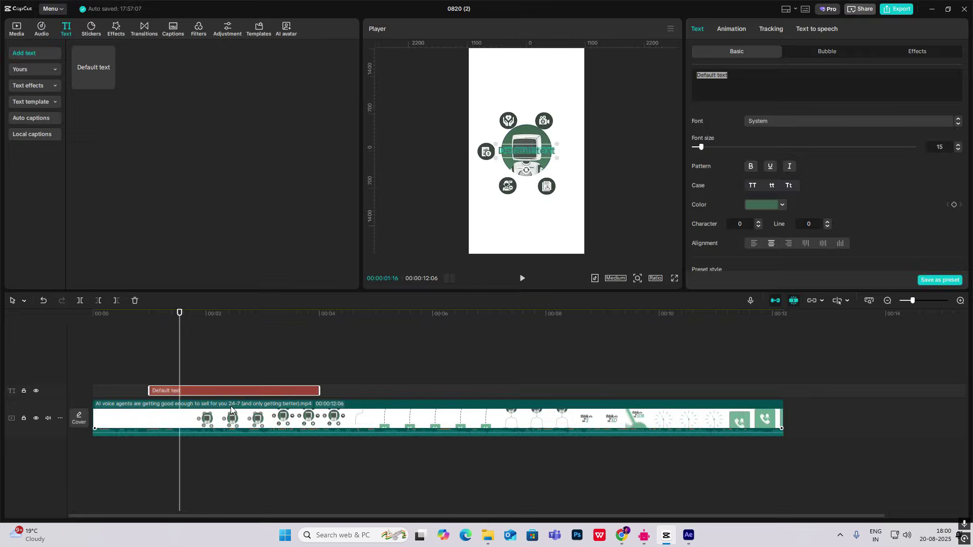
key("Delete")
mouse_move(119, 372)
left_mouse_down()
mouse_move(140, 378)
mouse_move(100, 383)
mouse_move(168, 383)
mouse_move(91, 381)
mouse_move(117, 386)
left_mouse_up()
left_click(688, 536)
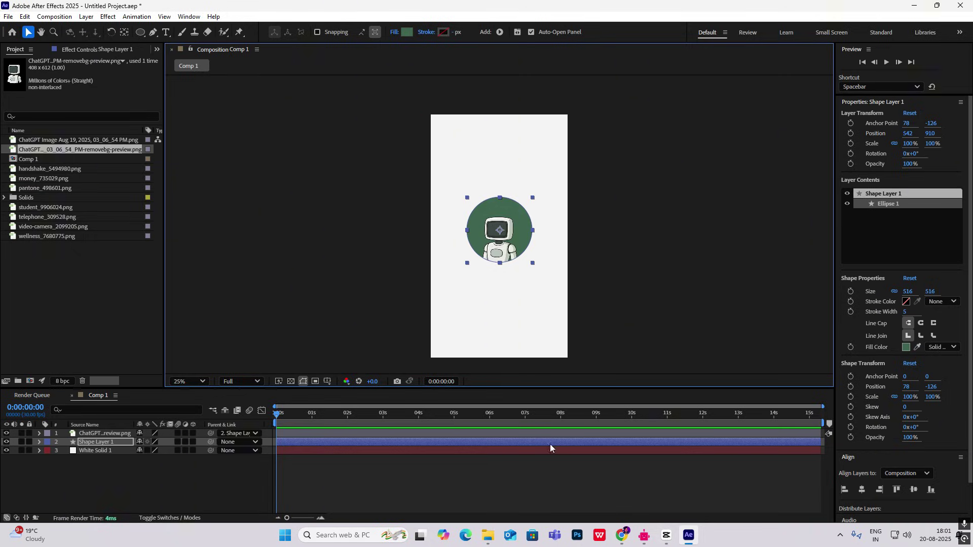
- Reveal the Position and Scale of Shape Layer 1 and enable keyframing for both at 0:00:00:00
left_click(182, 488)
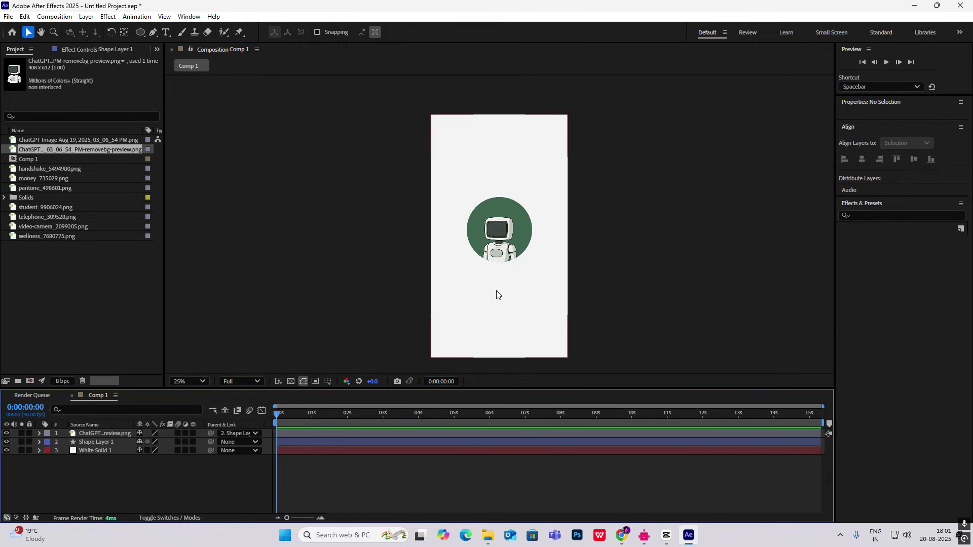
left_click(106, 433)
left_click(105, 444)
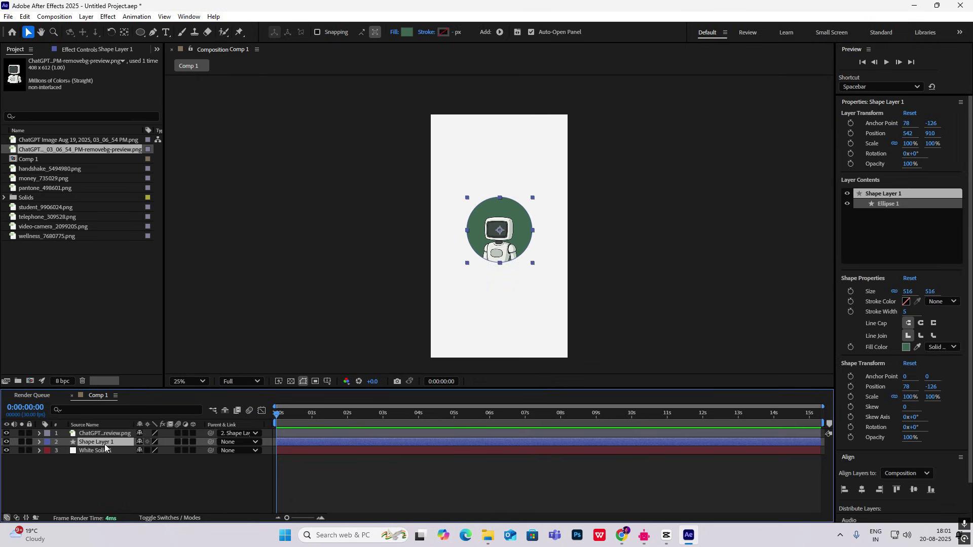
key("s")
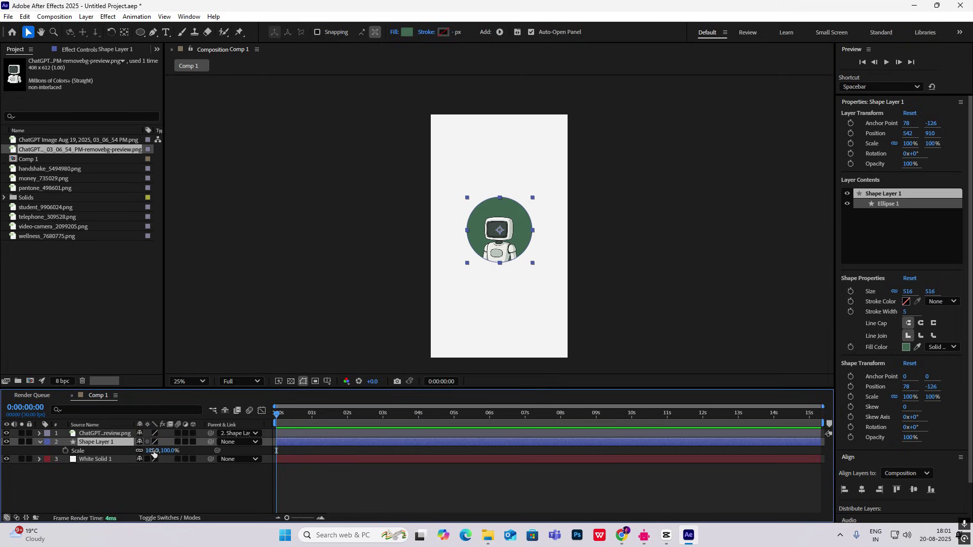
left_click(111, 460)
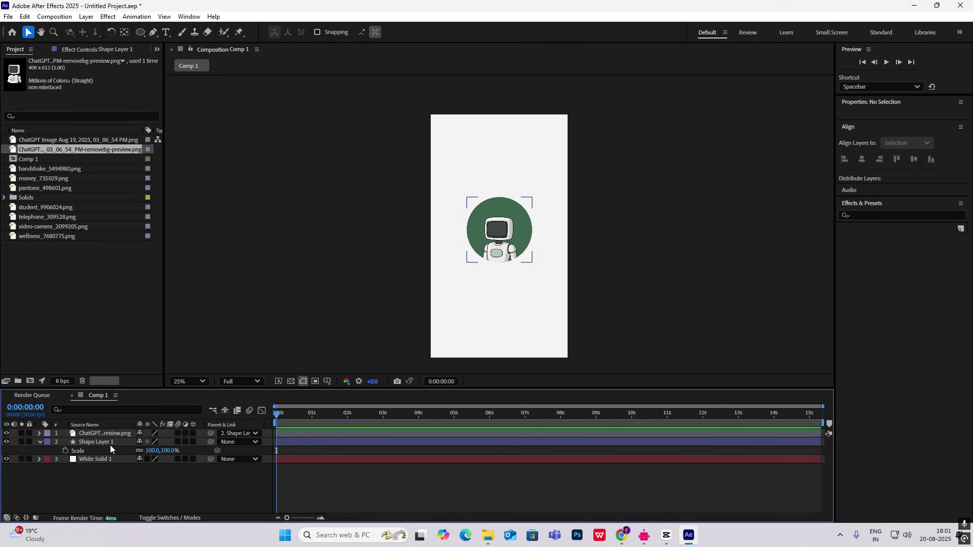
left_click(110, 443)
key("shift+p")
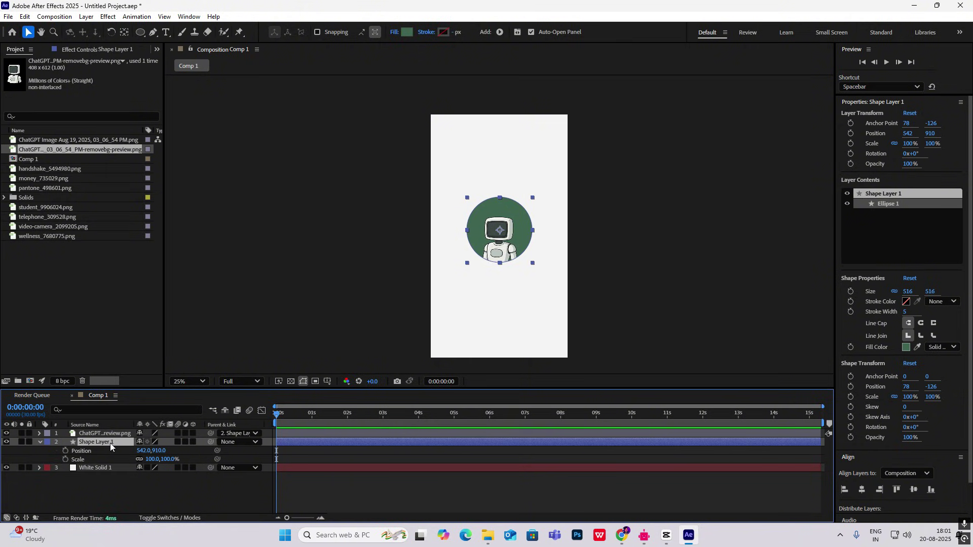
left_click_drag(65, 451, 65, 459)
- Lower the circle to a Y position of 1305 and move its anchor point to its bottom edge
left_click_drag(162, 453, 223, 457)
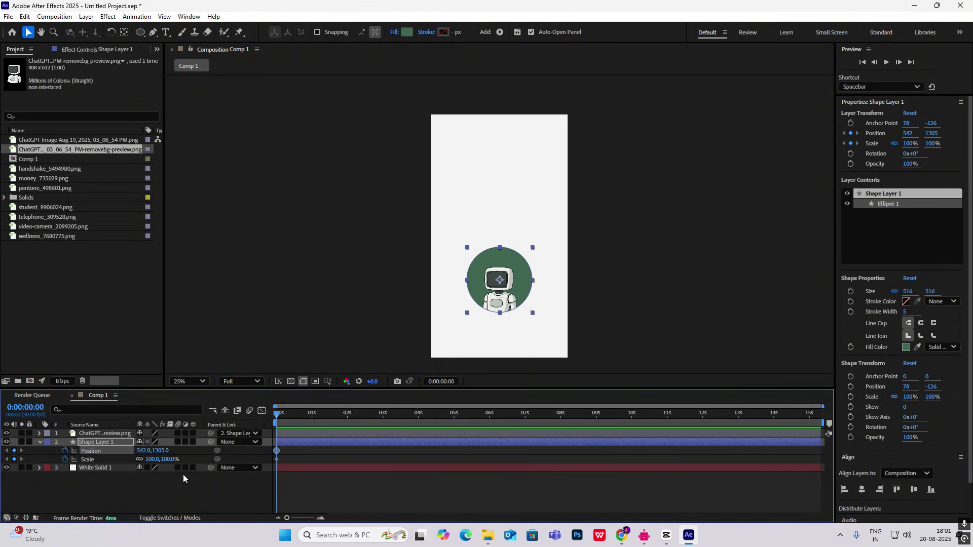
key("y")
left_click_drag(500, 280, 499, 314)
key("v")
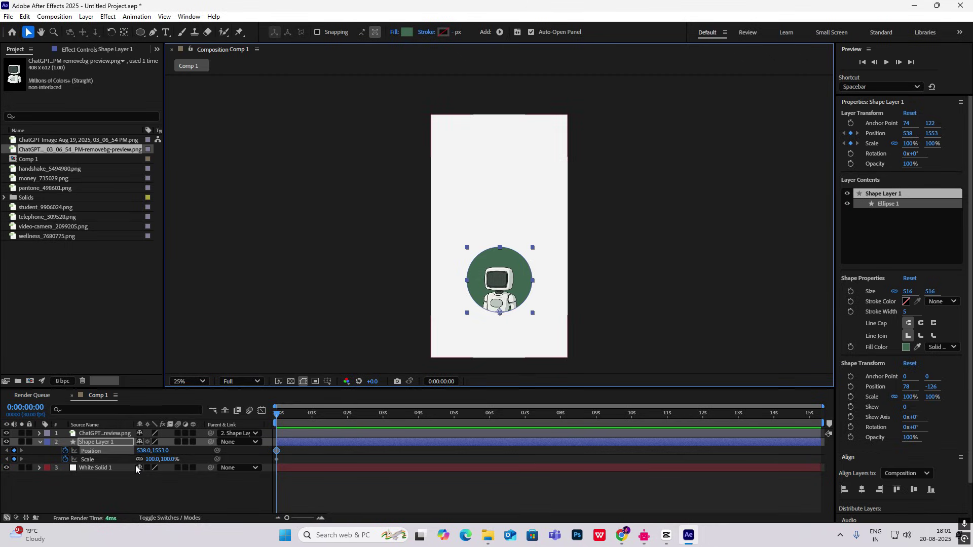
- Set the circle's starting Scale keyframe to 0%
left_click(151, 460)
type("0")
key("Return")
left_click(203, 491)
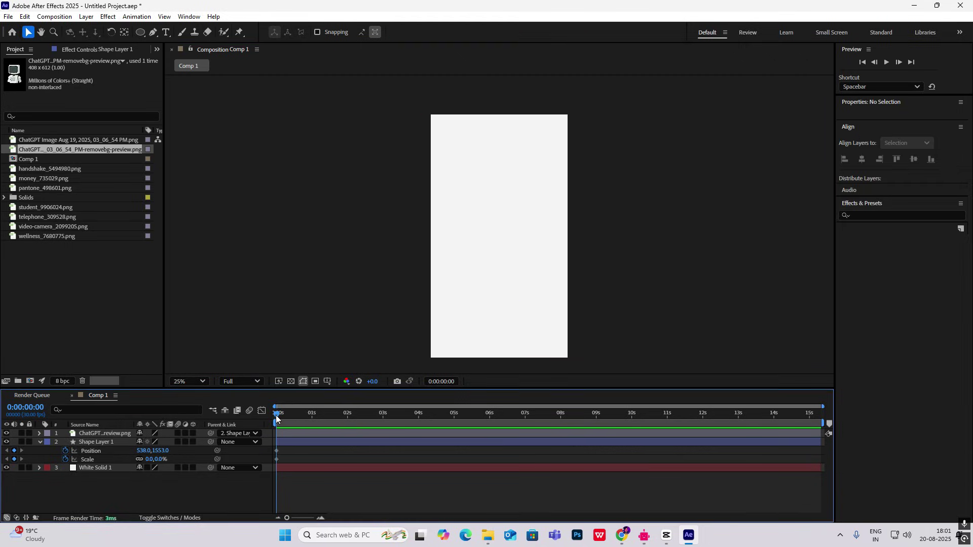
- Add a Scale keyframe of 100% for the circle at 0:00:01:03
left_click_drag(277, 417, 316, 423)
left_click(150, 459)
type("1")
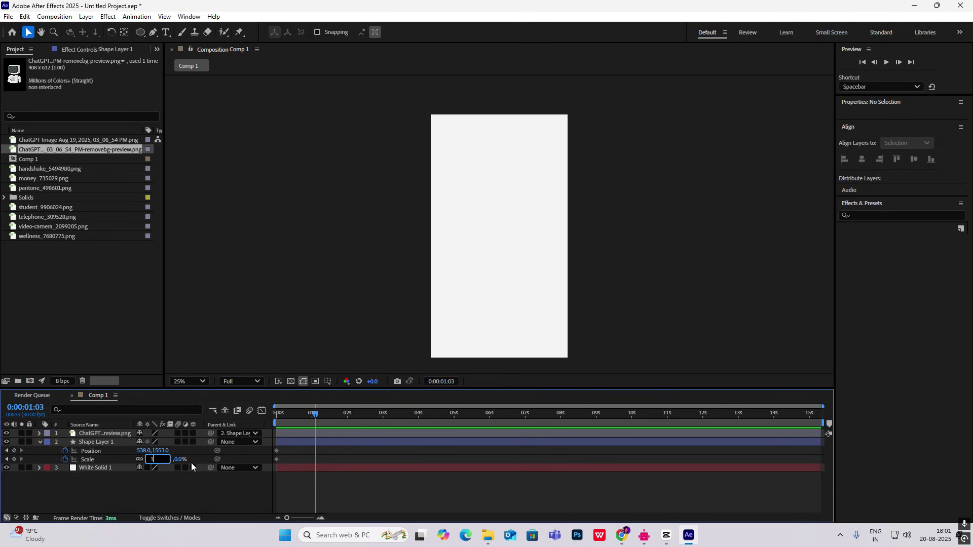
type("00")
key("Return")
- Keyframe Shape Layer 1 moving straight up to position 538, 1125 at 0:00:01:03
left_click(499, 288)
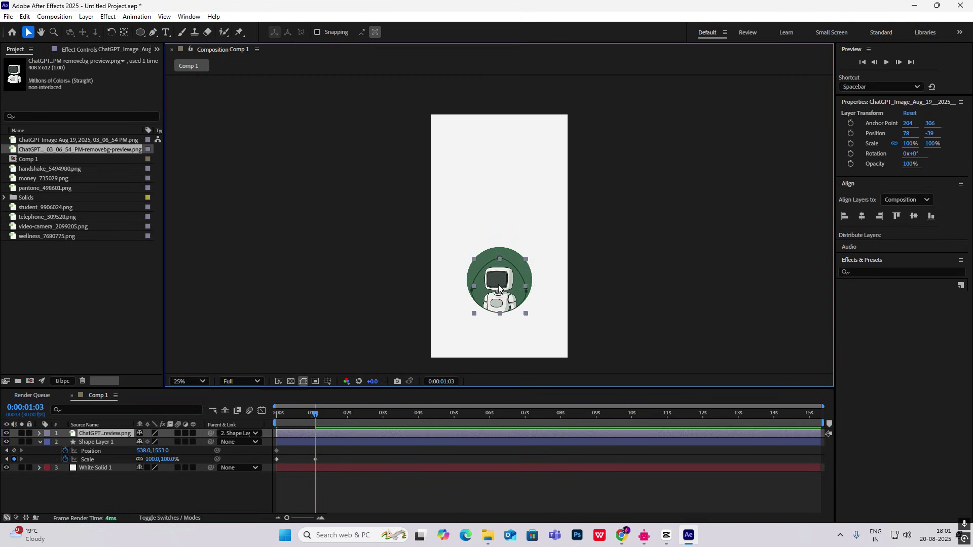
left_click(120, 443)
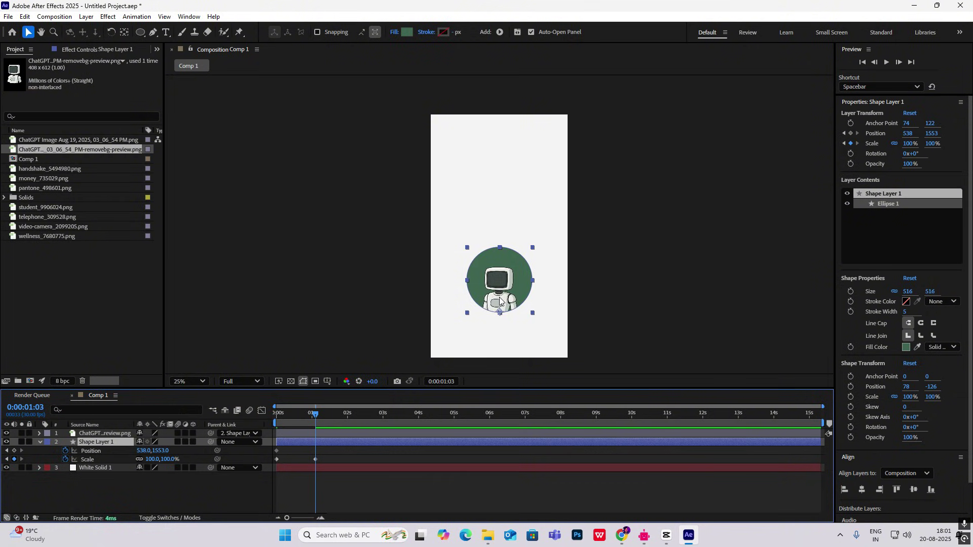
left_click_drag(500, 287, 508, 227)
left_click(603, 244)
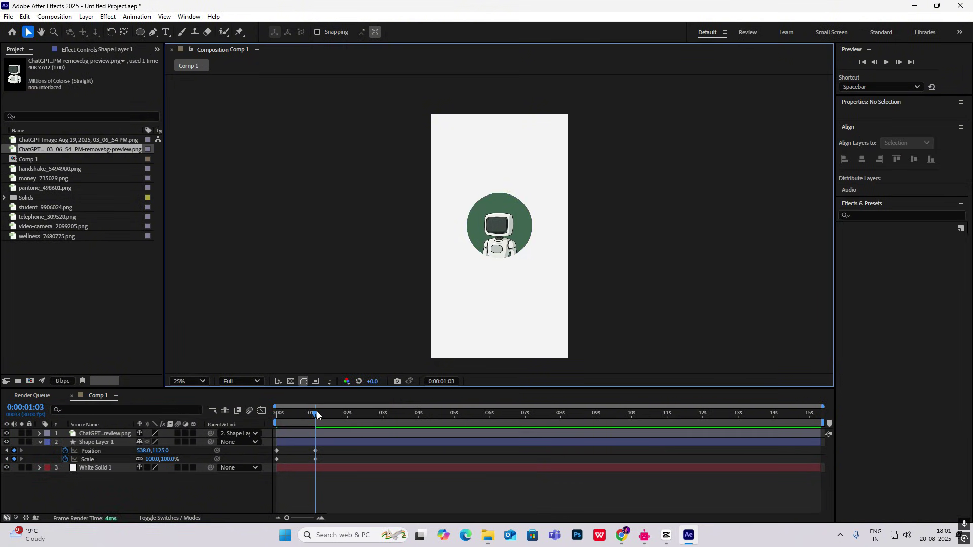
- Apply Easy Ease to all Position and Scale keyframes of Shape Layer 1 and preview the animation
left_click_drag(317, 415, 243, 487)
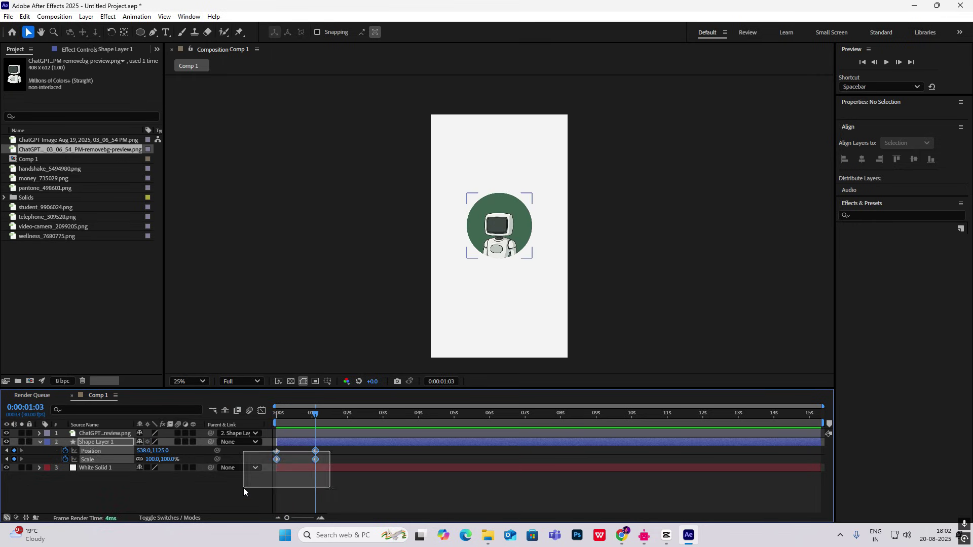
left_click(262, 410)
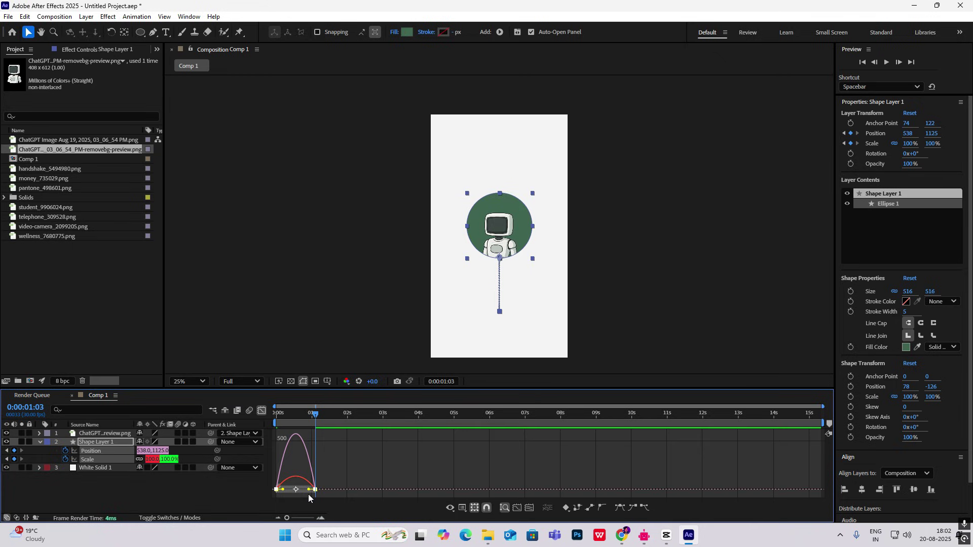
left_click(262, 411)
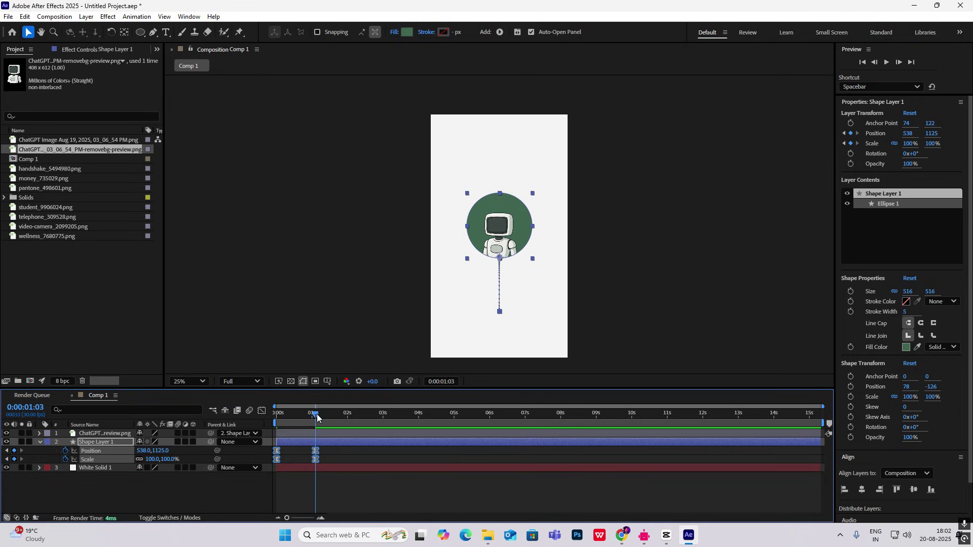
key("space")
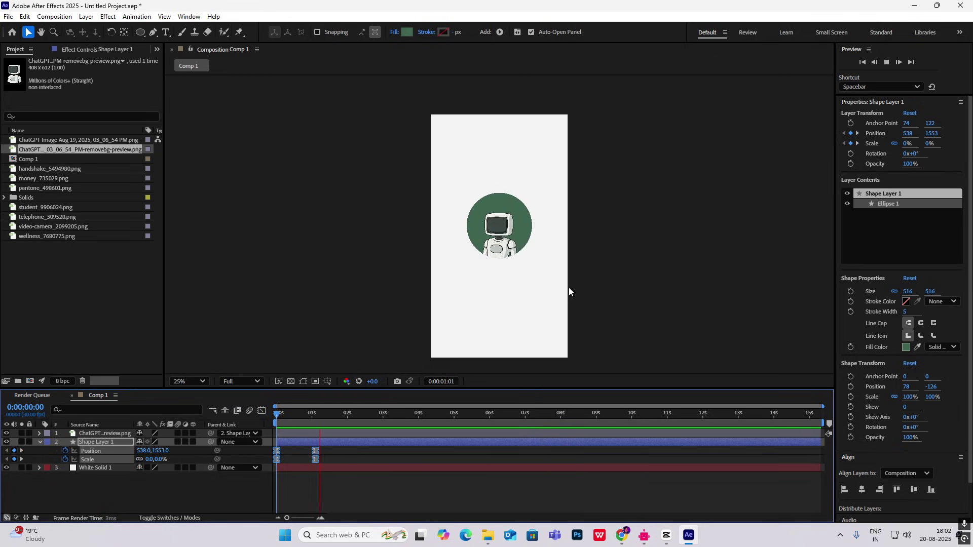
key("space")
left_click(619, 280)
- Collapse the properties of Shape Layer 1 and display the Mode and Track Matte columns for the layers
scroll(537, 201, "up", 2)
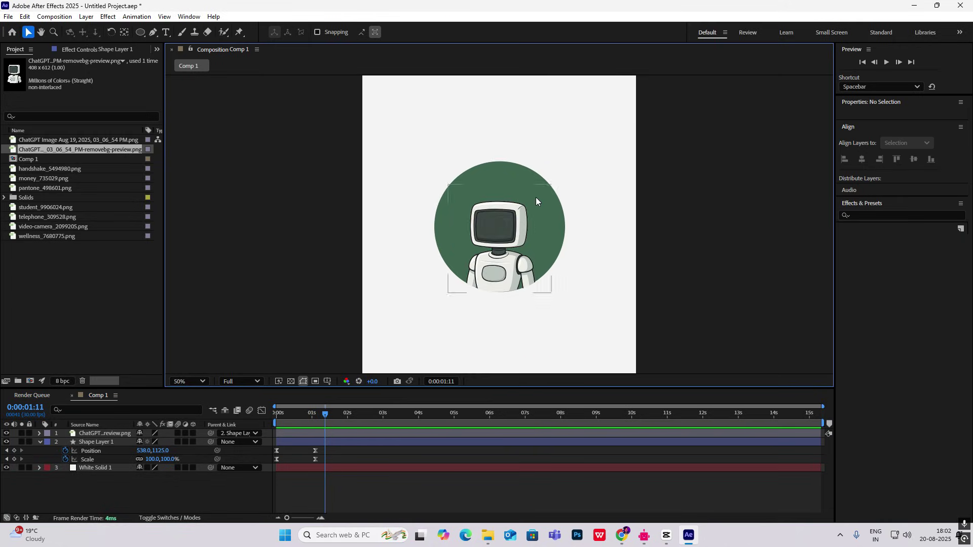
left_click(40, 442)
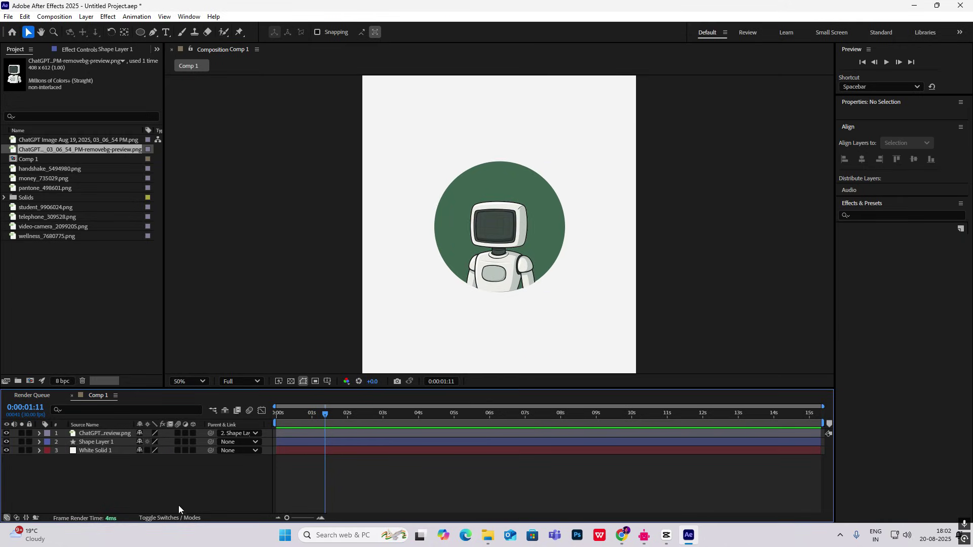
left_click(167, 518)
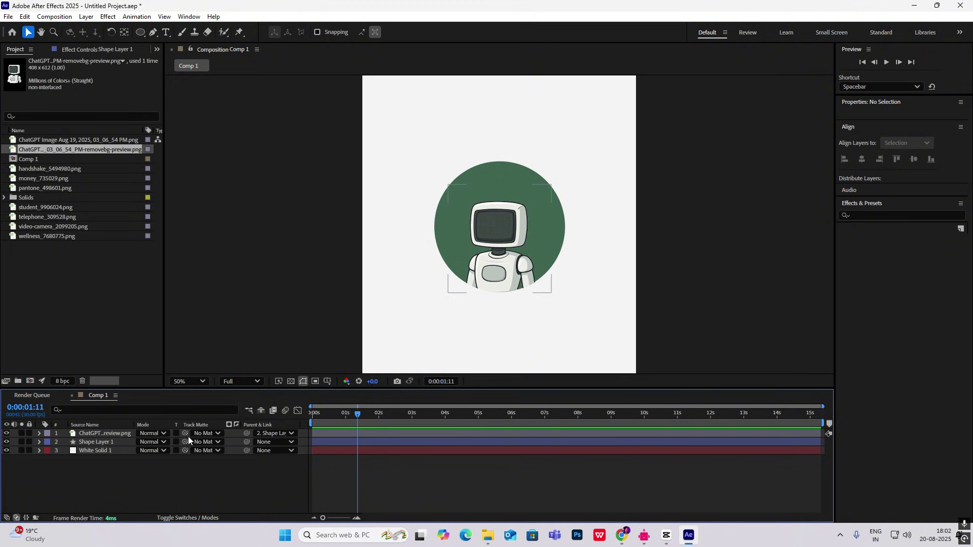
- Set Shape Layer 1 as the robot image's track matte, turn the shape layer's visibility back on, and scrub to check the masking
left_click_drag(185, 433, 107, 445)
left_click(6, 442)
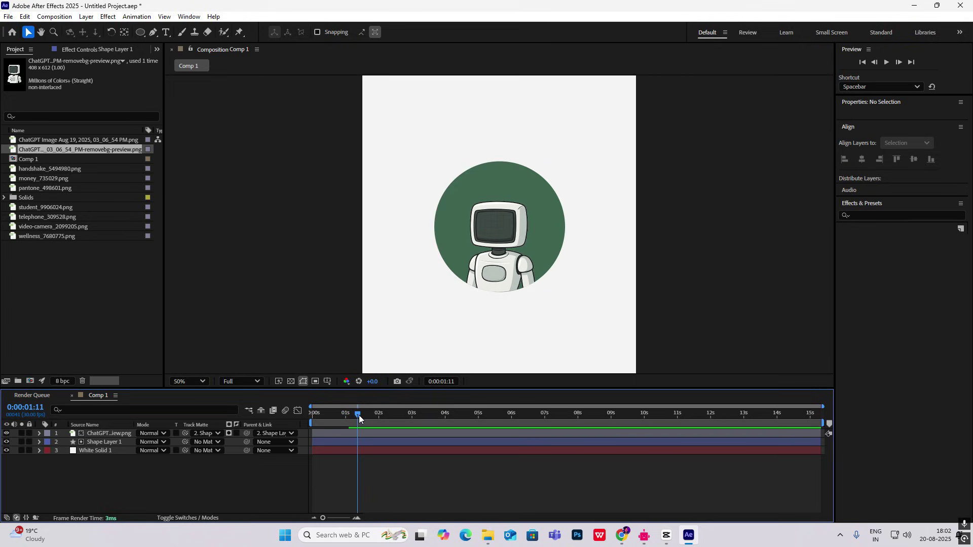
left_click_drag(359, 415, 322, 424)
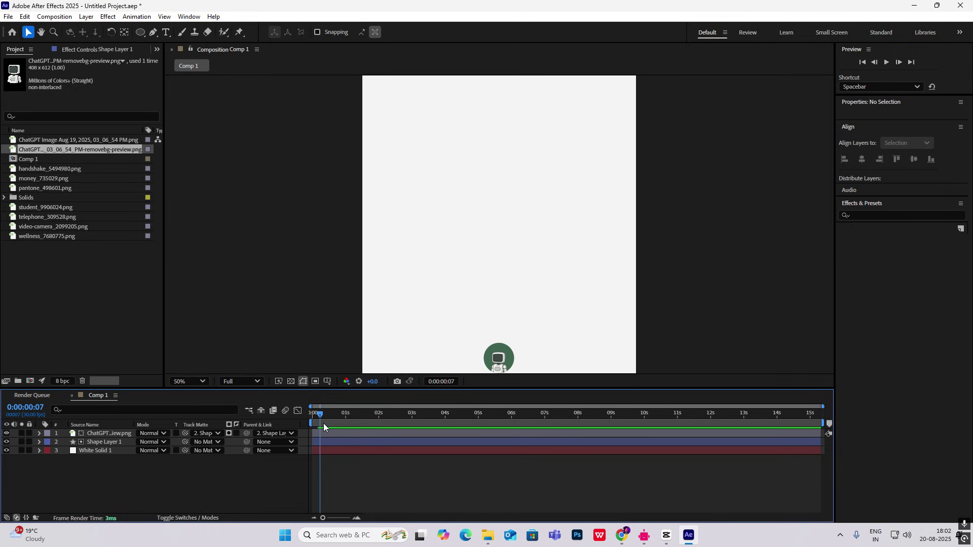
- Add a Position keyframe to the robot layer at 0:00:00:03 with the value 78, 237
left_click(117, 434)
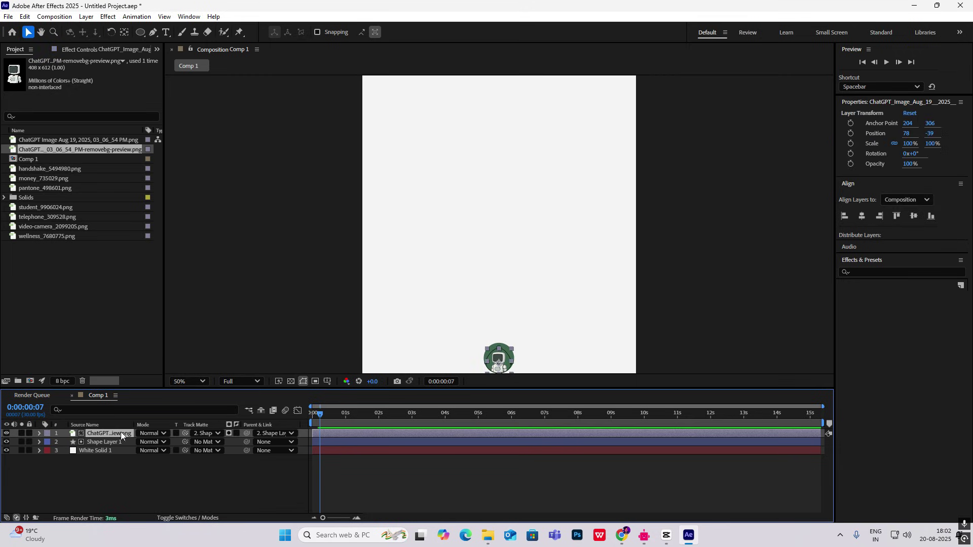
scroll(512, 331, "up", 1)
key("space")
left_click_drag(526, 314, 506, 103)
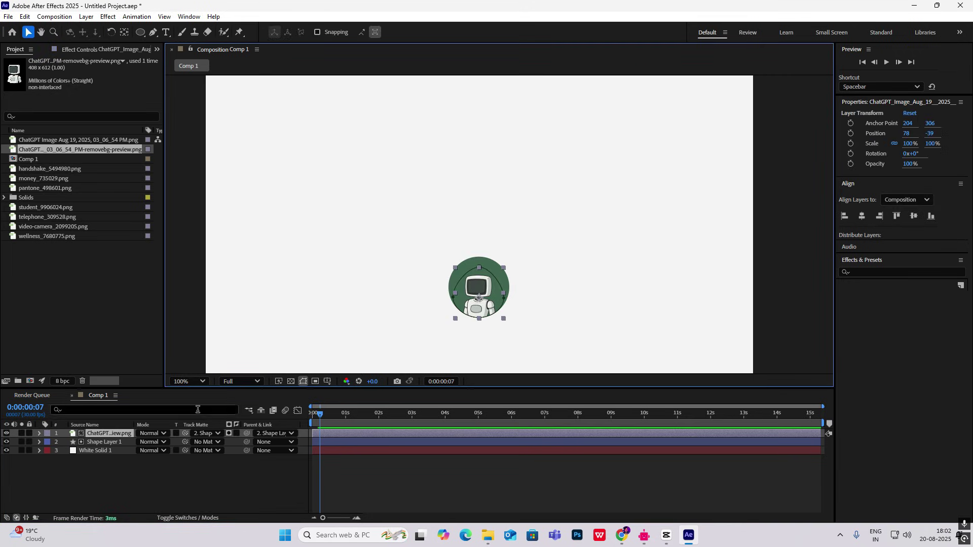
key("p")
left_click(66, 442)
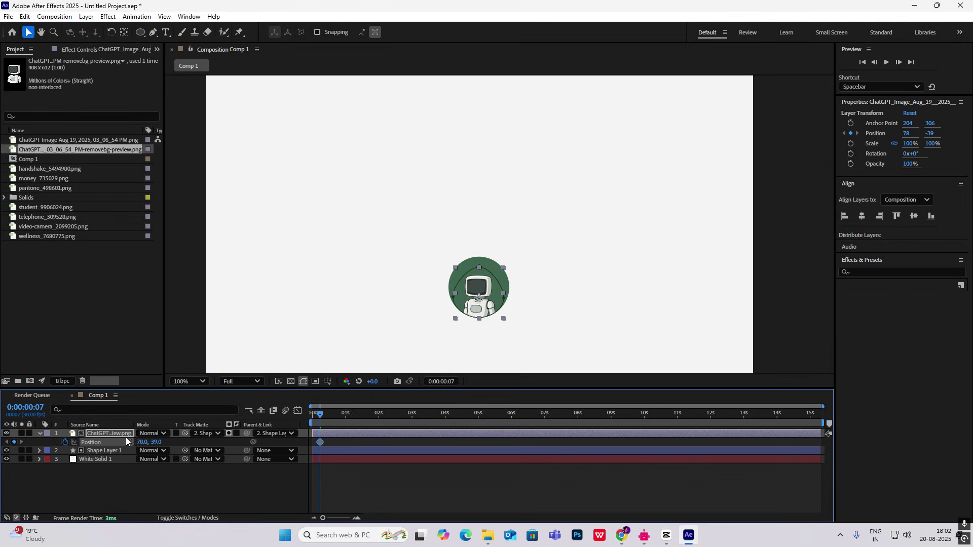
left_click_drag(320, 442, 317, 443)
left_click(316, 414)
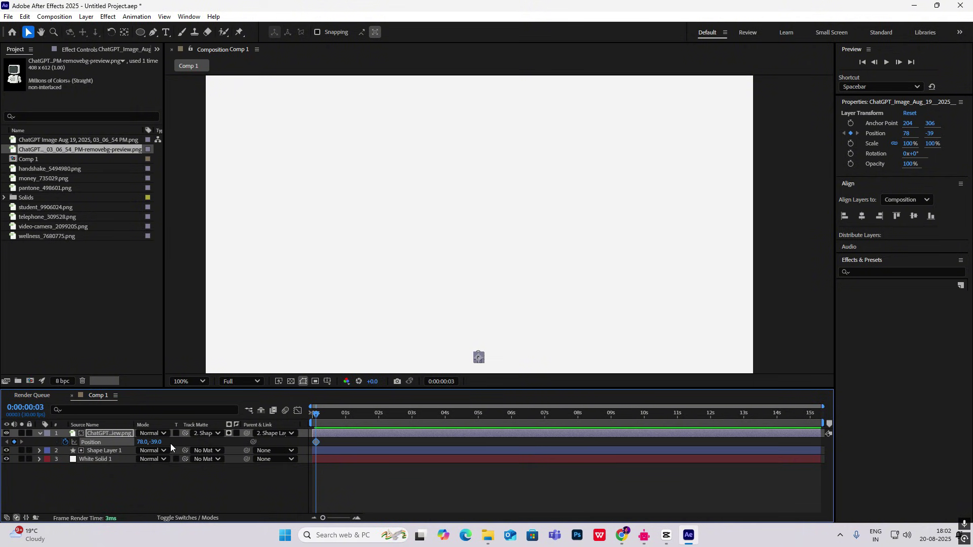
left_click_drag(159, 442, 365, 443)
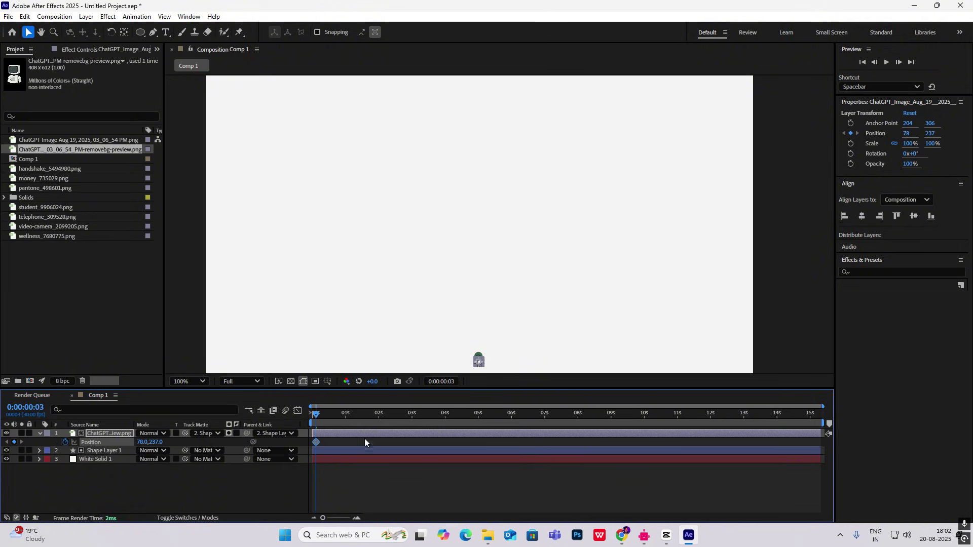
- Keyframe the robot layer's Position at 78, -37 at 0:00:01:01
left_click_drag(326, 415, 348, 422)
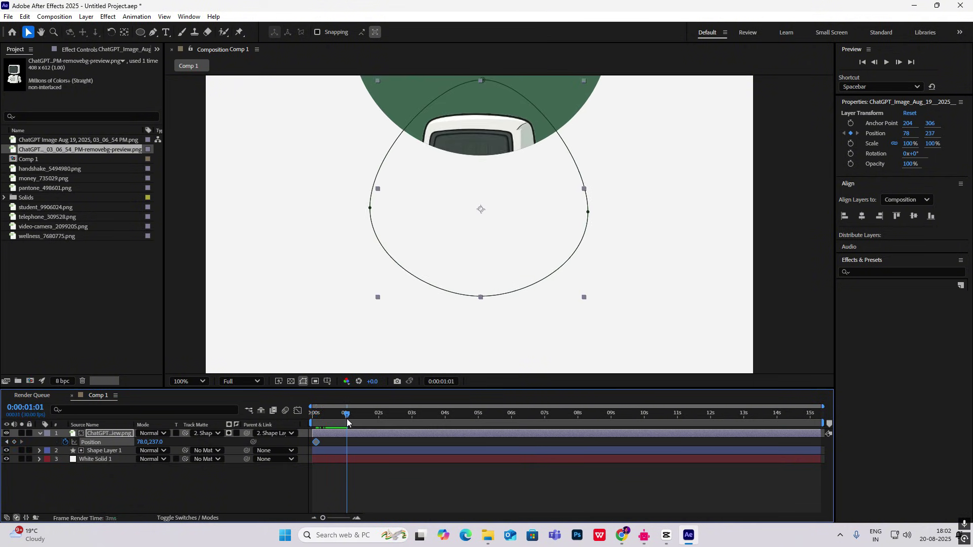
left_click_drag(156, 442, 16, 442)
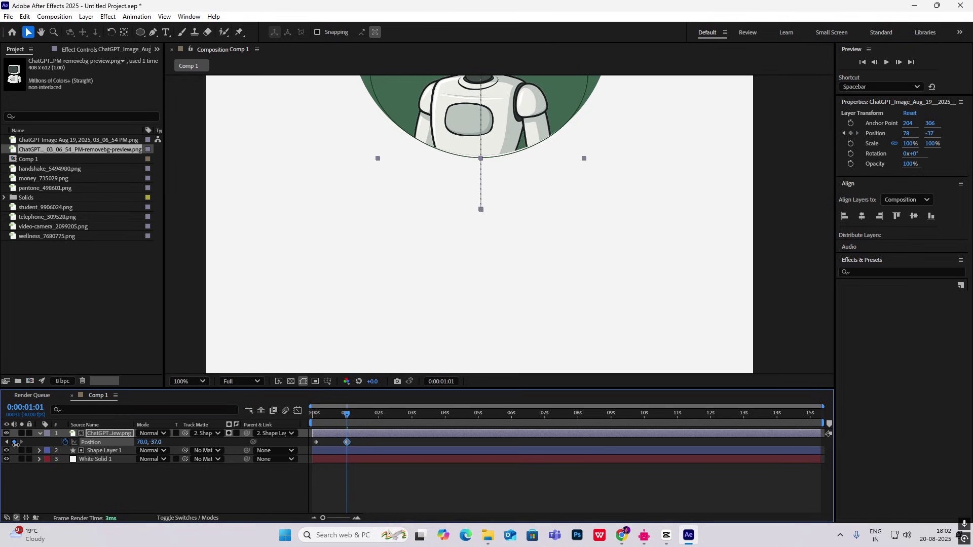
left_click(236, 508)
scroll(449, 265, "down", 1)
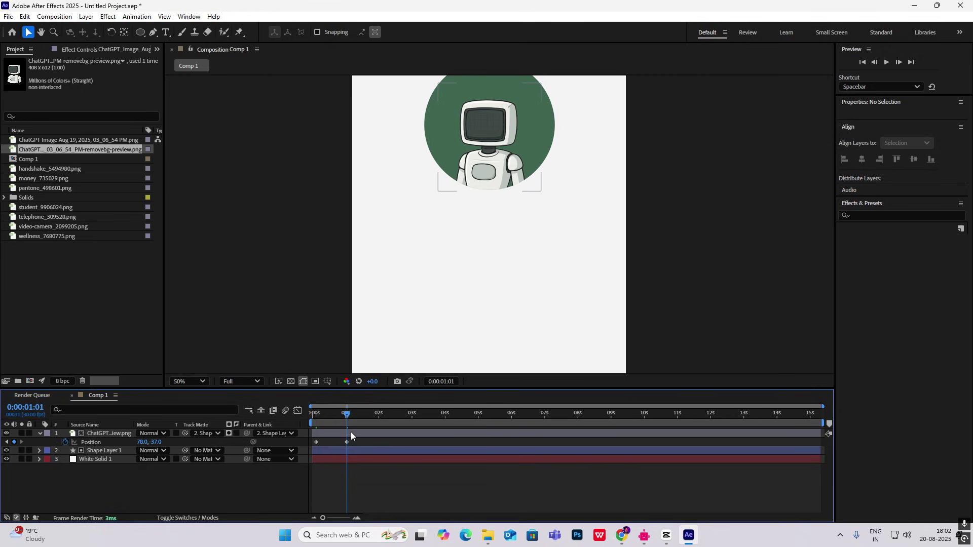
- Apply Easy Ease to the robot layer's two Position keyframes and adjust their speed curve in the Graph Editor to slow the ending
left_click_drag(348, 416, 320, 459)
key("F9")
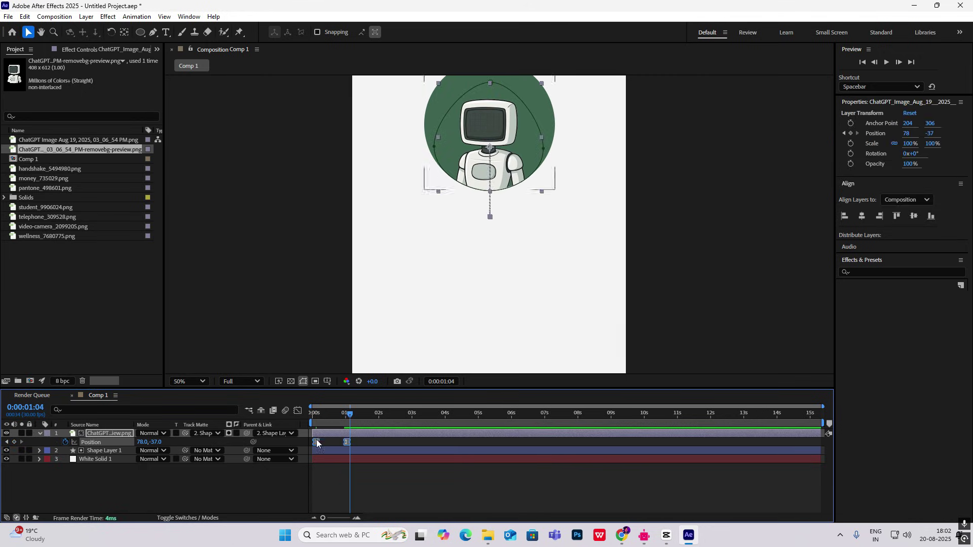
left_click(298, 411)
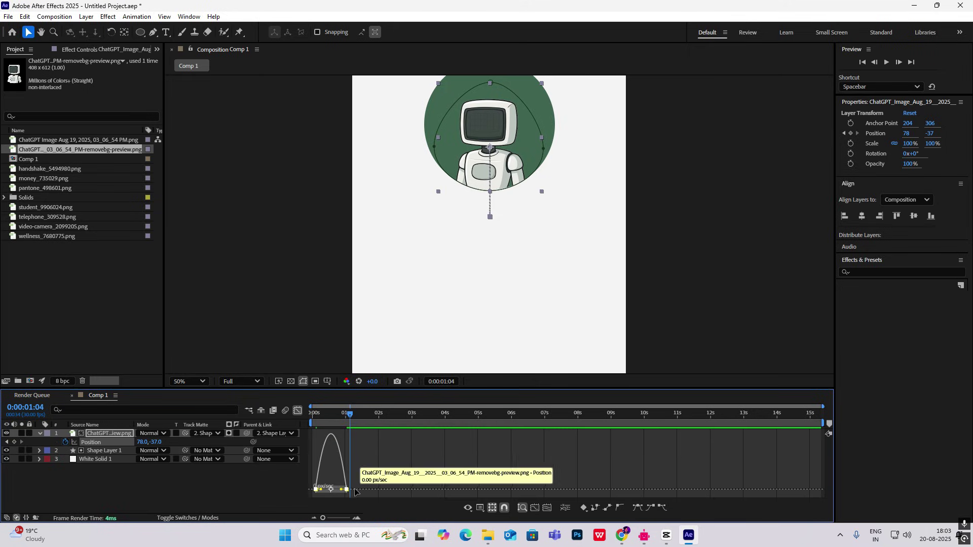
left_click_drag(343, 491, 325, 492)
left_click(298, 411)
- Preview the robot's rise from the first frame and check the reference video in CapCut before returning to After Effects
key("Home")
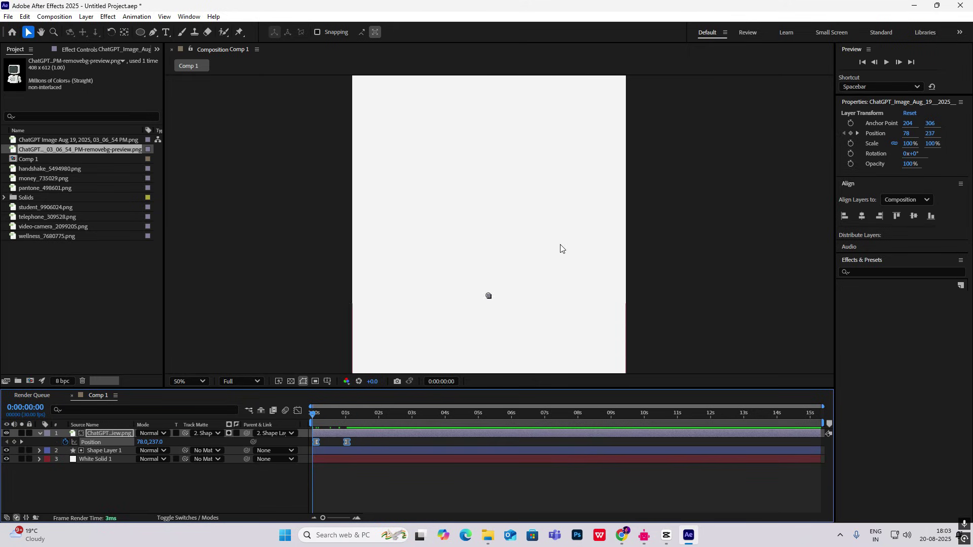
scroll(560, 245, "down", 1)
left_click(561, 244)
key("space")
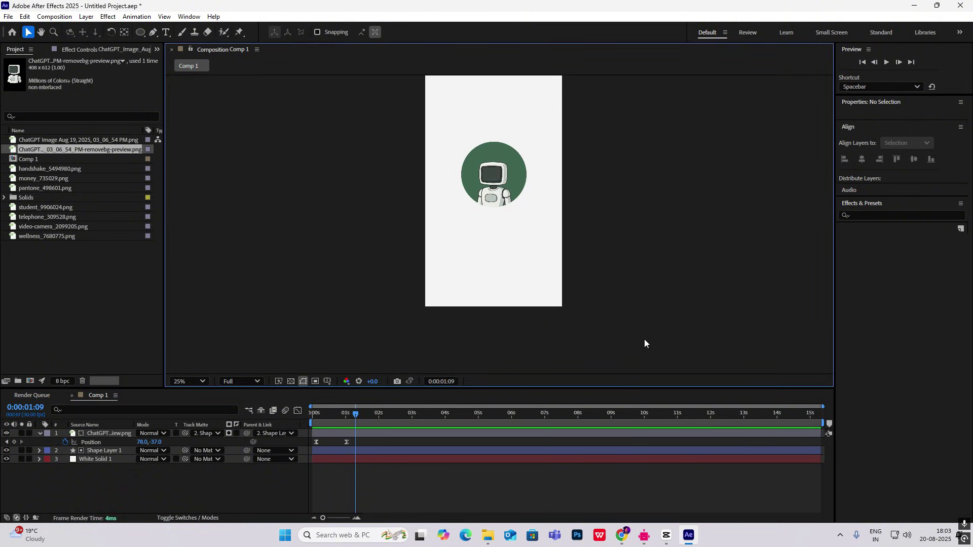
left_click(667, 535)
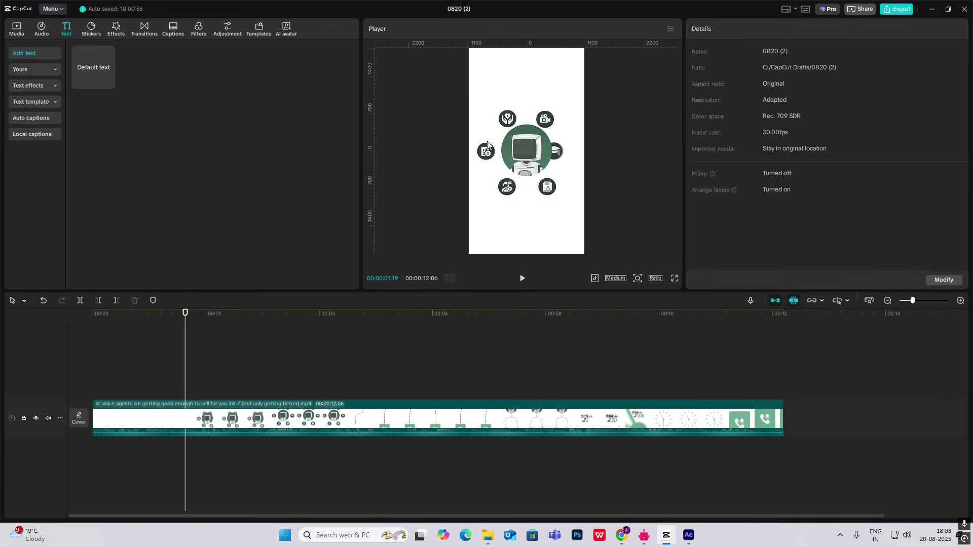
left_click(666, 535)
left_click(193, 498)
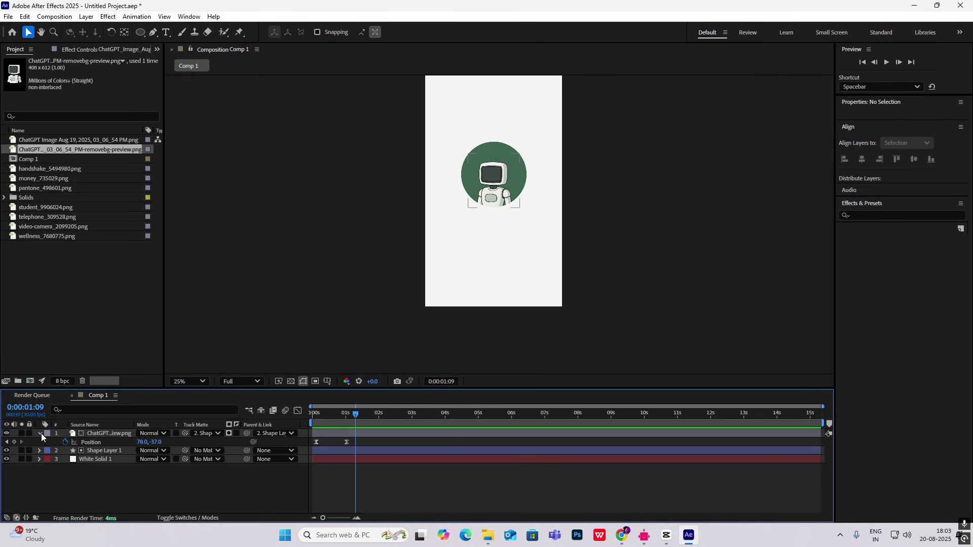
- Collapse the robot layer's properties and draw a small dark green circle about 136 px wide below the robot circle with the Ellipse tool
left_click(41, 433)
left_click(62, 466)
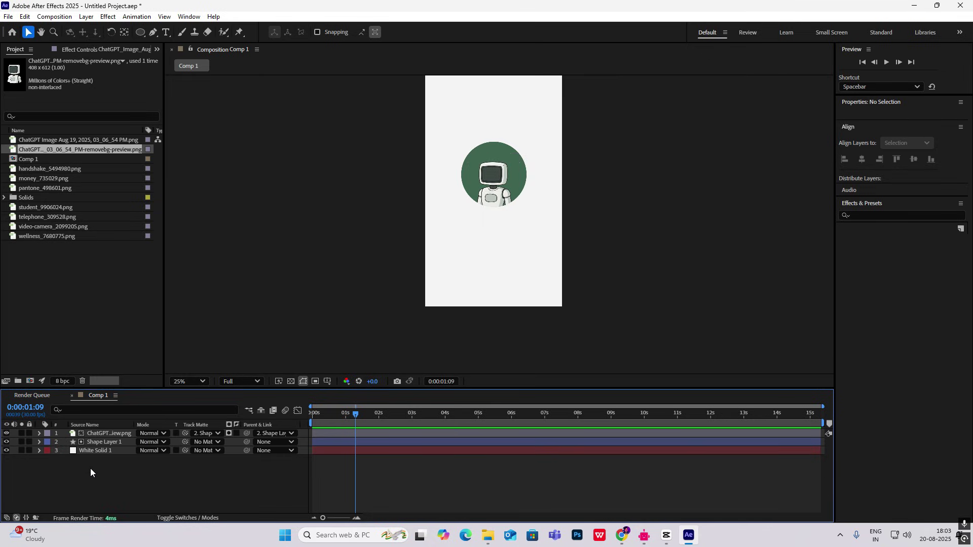
mouse_move(44, 257)
left_mouse_down()
mouse_move(63, 209)
mouse_move(60, 261)
left_mouse_up()
left_click(143, 34)
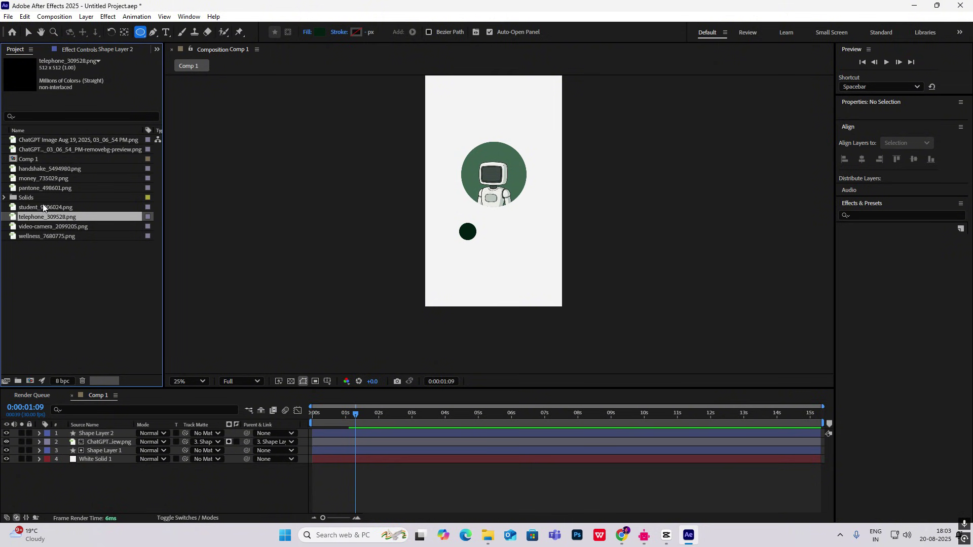
- Add student_9906024.png to the composition, scale it to 16%, and center it on the small dark circle at about 335, 1331
left_click_drag(43, 204, 82, 432)
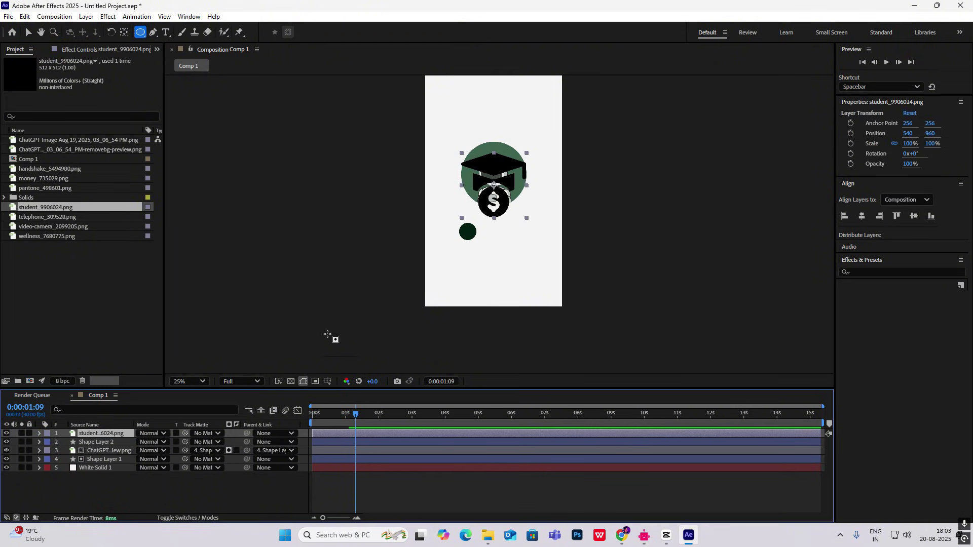
key("s")
left_click_drag(169, 445, 133, 445)
left_click_drag(162, 444, 157, 444)
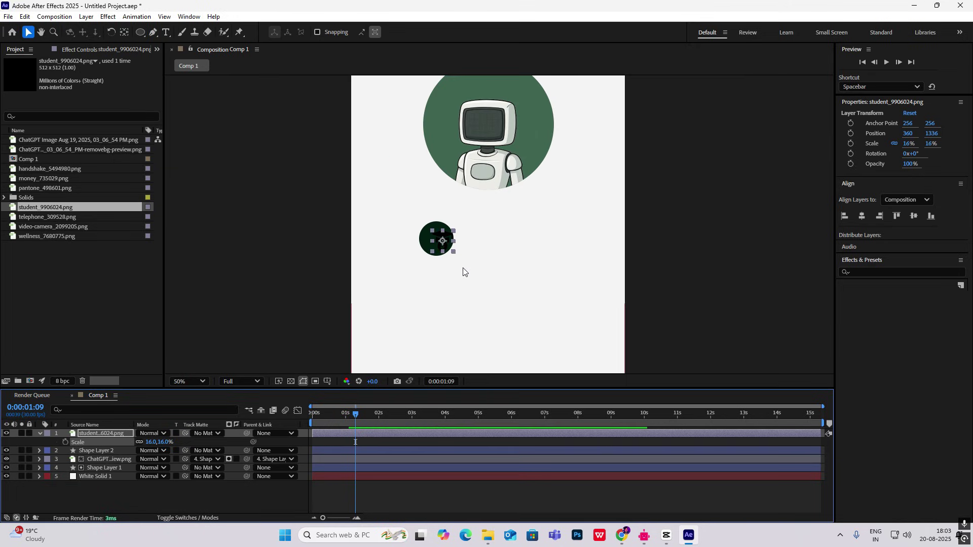
scroll(463, 268, "up", 1)
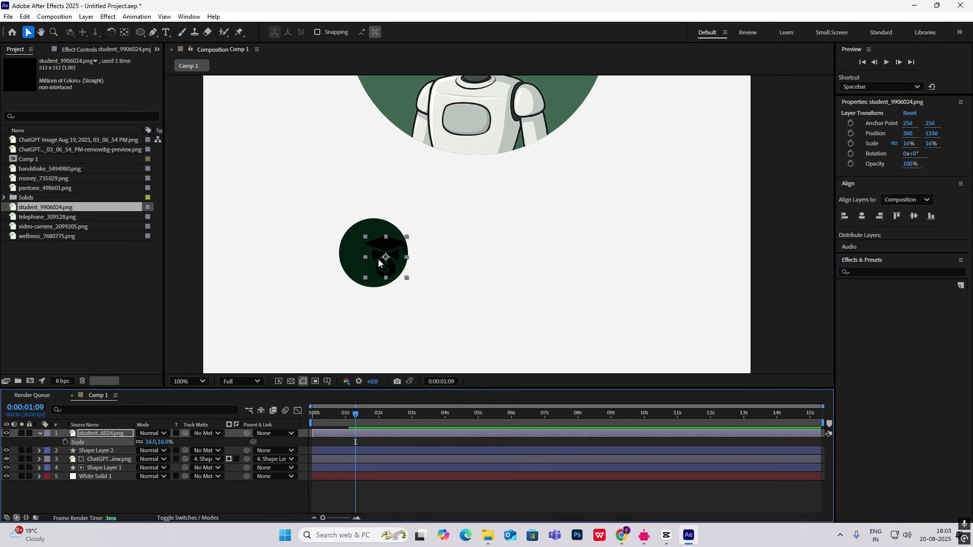
left_click_drag(386, 256, 374, 253)
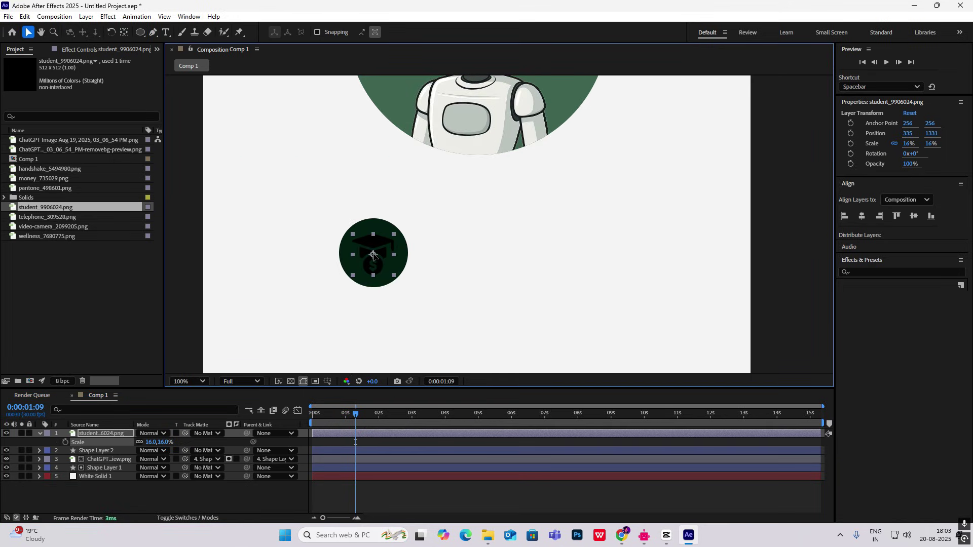
- Apply a Fill effect with color FFFFFF to the student icon and collapse its layer properties
left_click(862, 274)
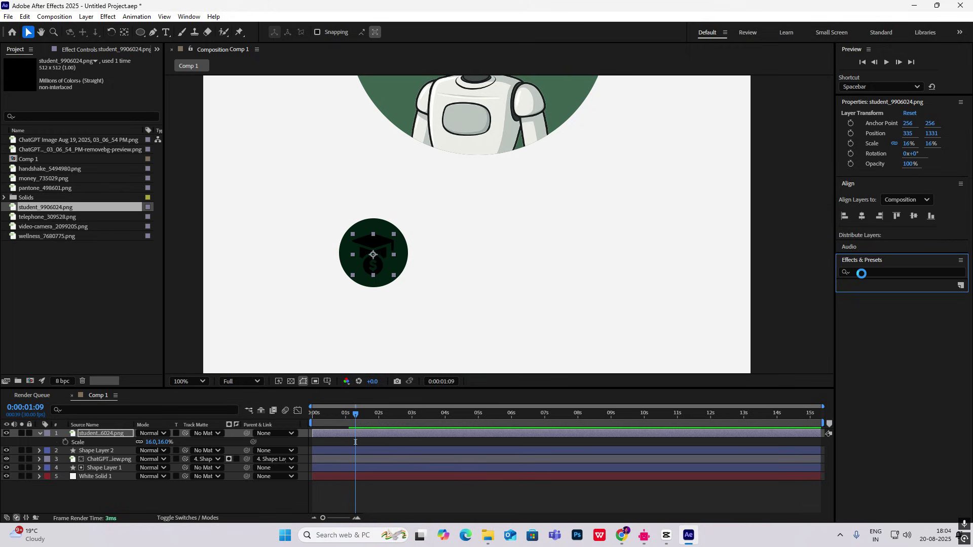
type("fill")
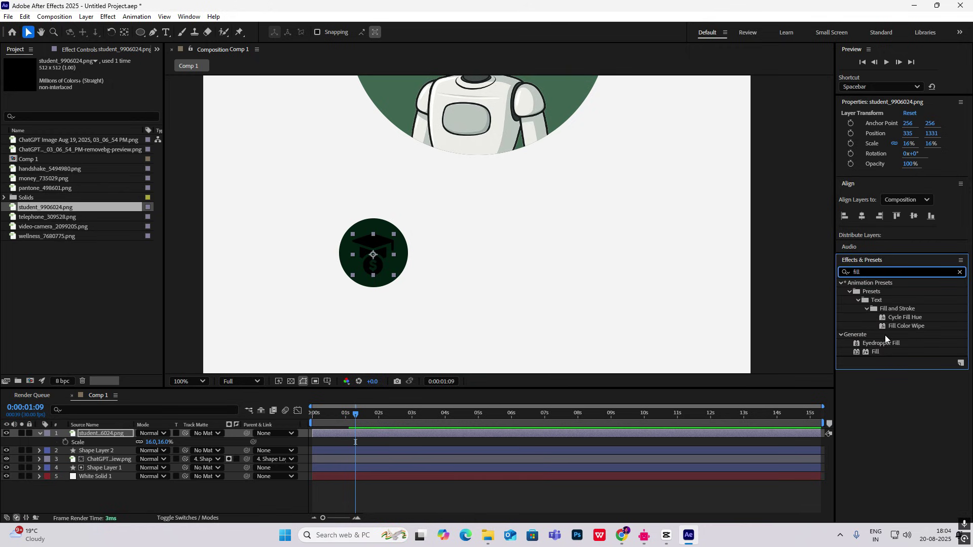
left_click_drag(876, 352, 107, 437)
left_click(94, 96)
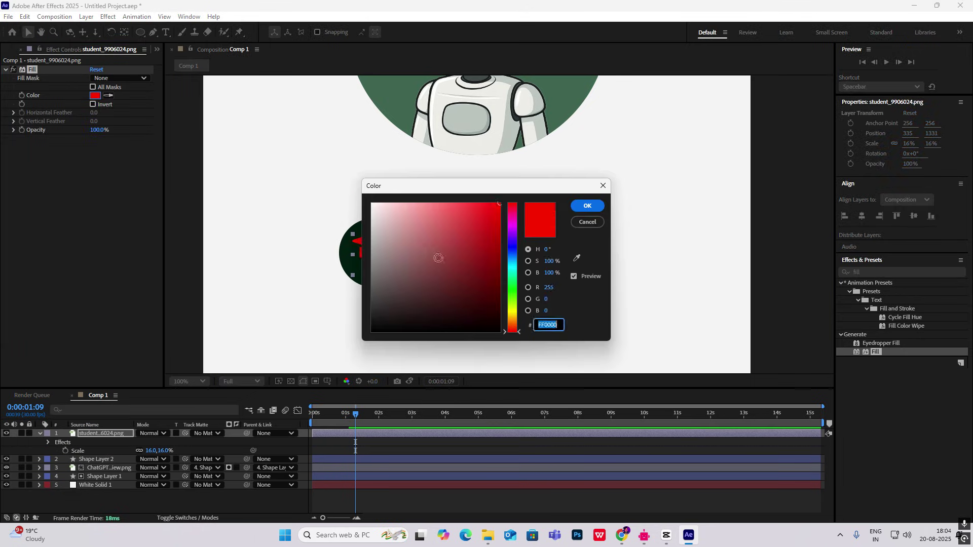
type("ffffff")
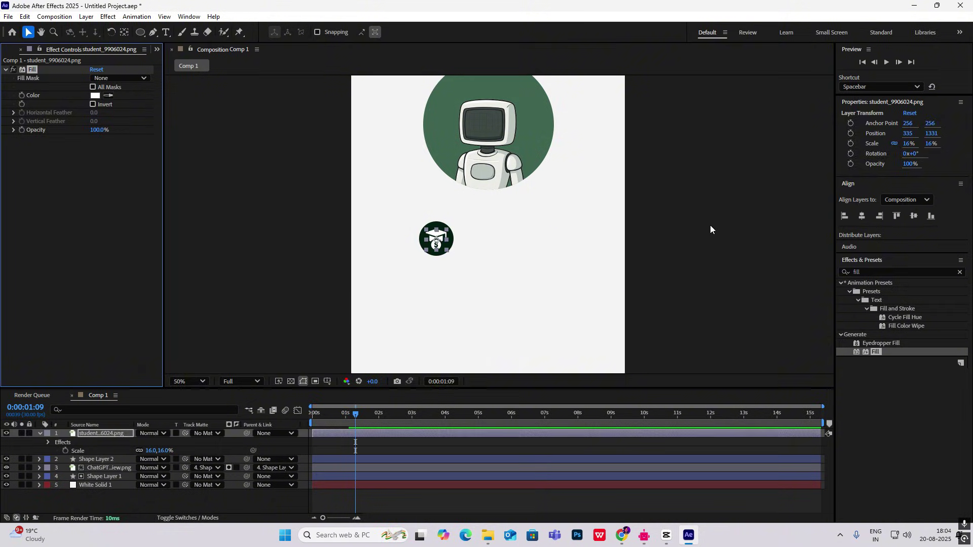
left_click(710, 225)
key("comma")
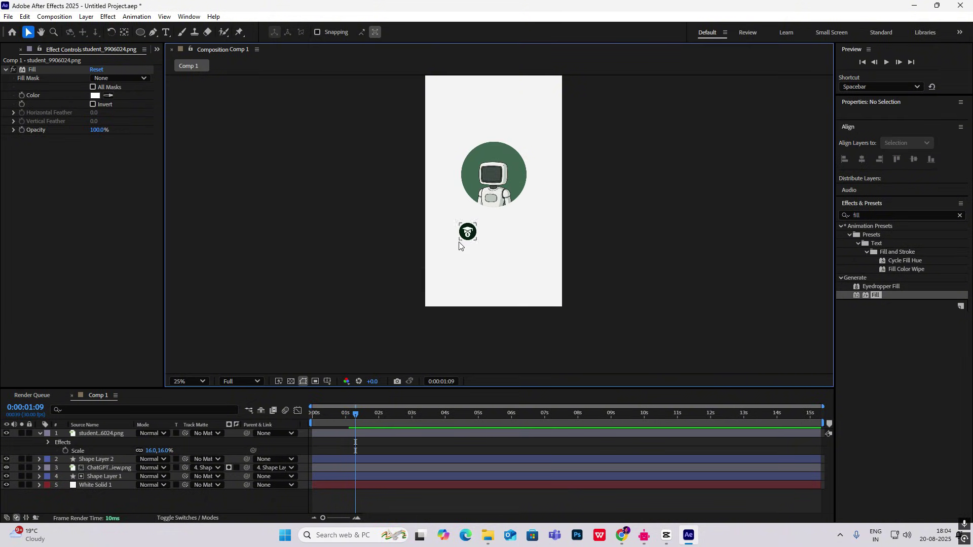
left_click(40, 432)
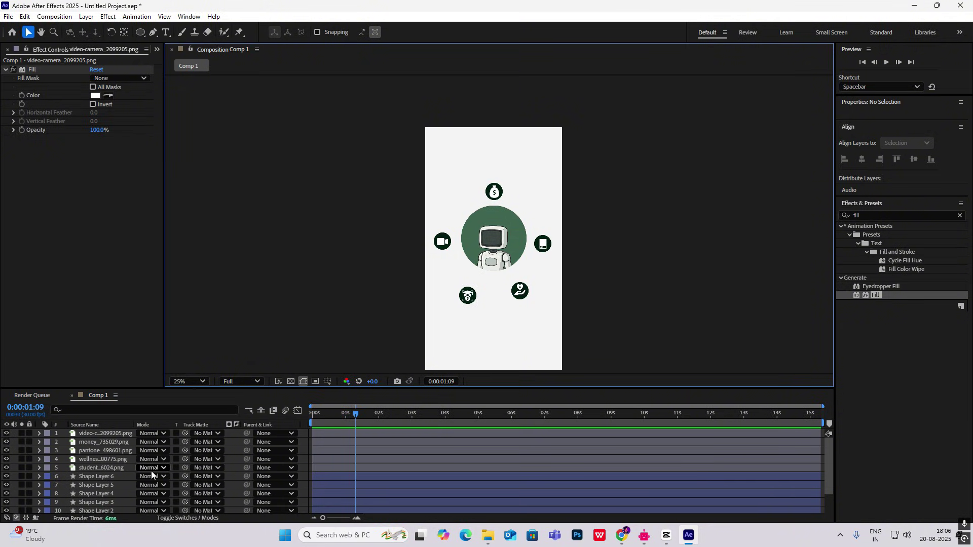
- Parent the student icon layer to Shape Layer 4, test-move the circle to check the link, and undo the move
left_click(105, 471)
scroll(108, 483, "down", 2)
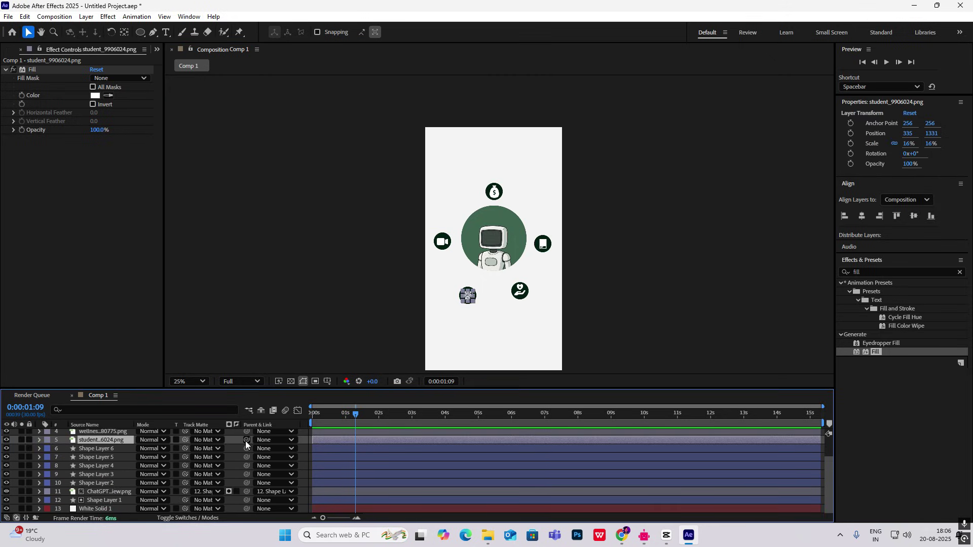
left_click_drag(245, 441, 117, 467)
left_click(111, 467)
left_click_drag(468, 296, 488, 308)
key("ctrl+z")
- Parent the remaining icons to their circles: wellness to Shape Layer 6, pantone to 5, money to 3, and video-camera to 2
scroll(118, 456, "up", 2)
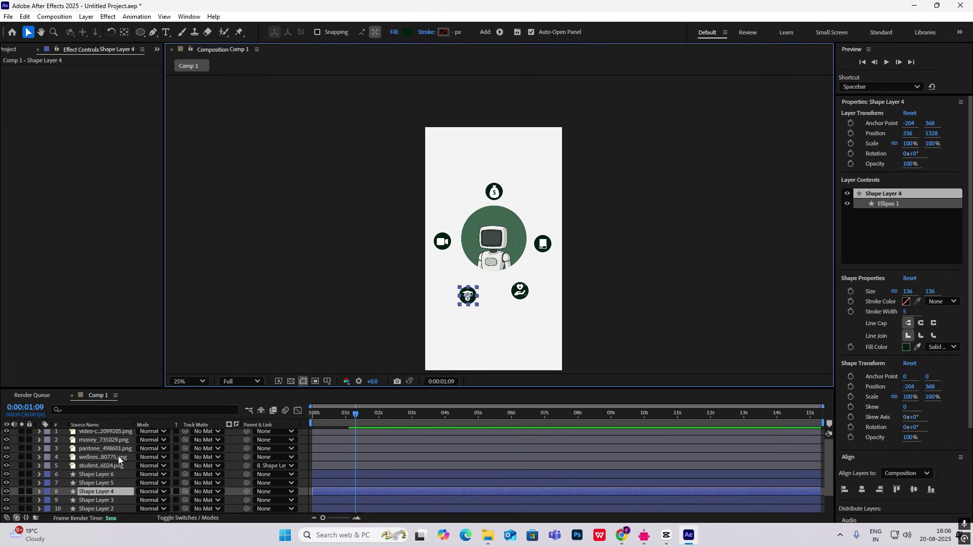
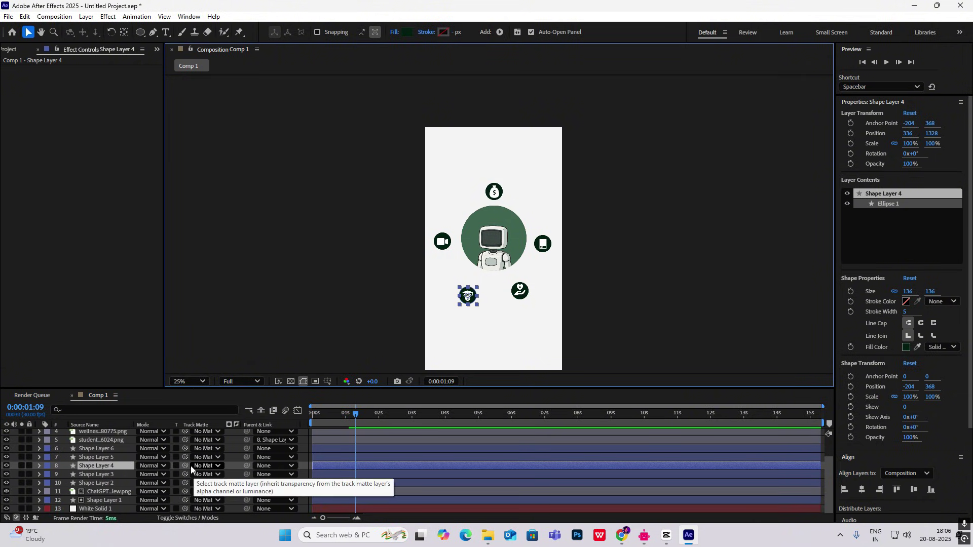
scroll(133, 458, "up", 1)
left_click(99, 458)
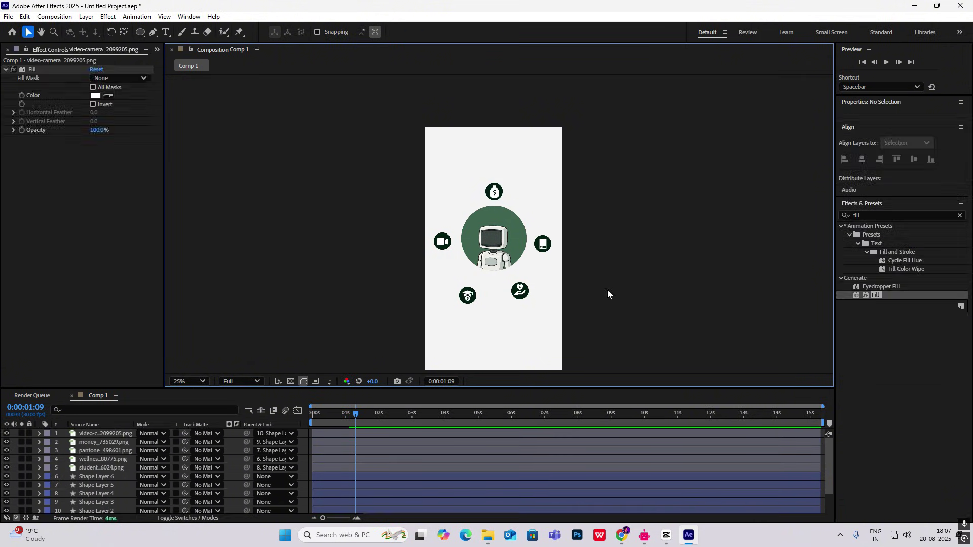
- Set Position and Opacity keyframes on Shape Layers 2 through 6 at 0:00:00:20
left_click(334, 417)
mouse_move(333, 418)
left_mouse_down()
mouse_move(308, 422)
mouse_move(339, 436)
left_mouse_up()
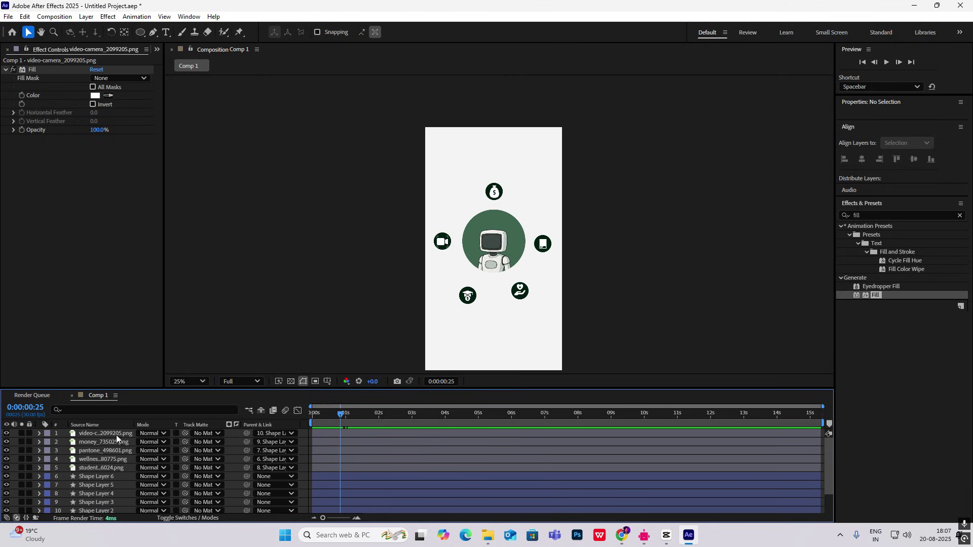
scroll(111, 486, "down", 1)
left_click(107, 485)
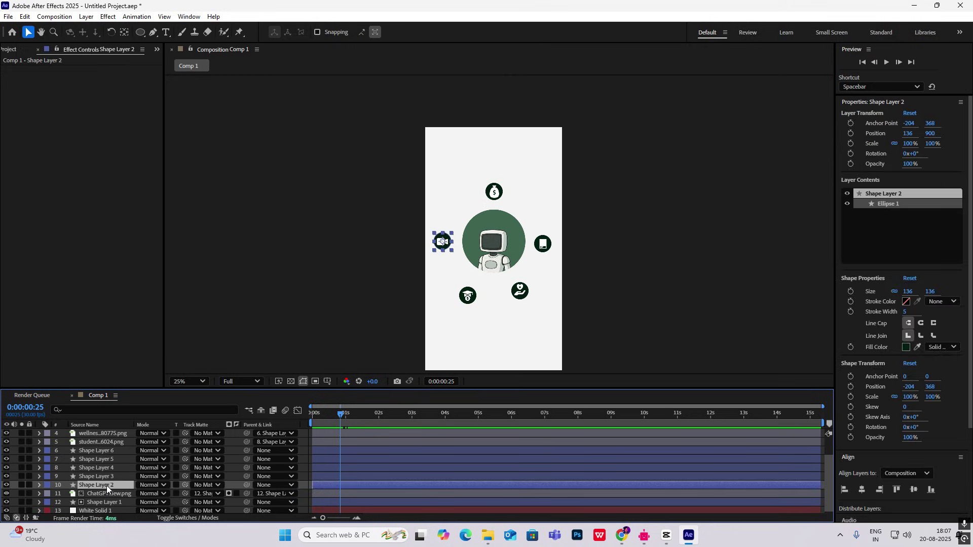
left_click(113, 453, "shift")
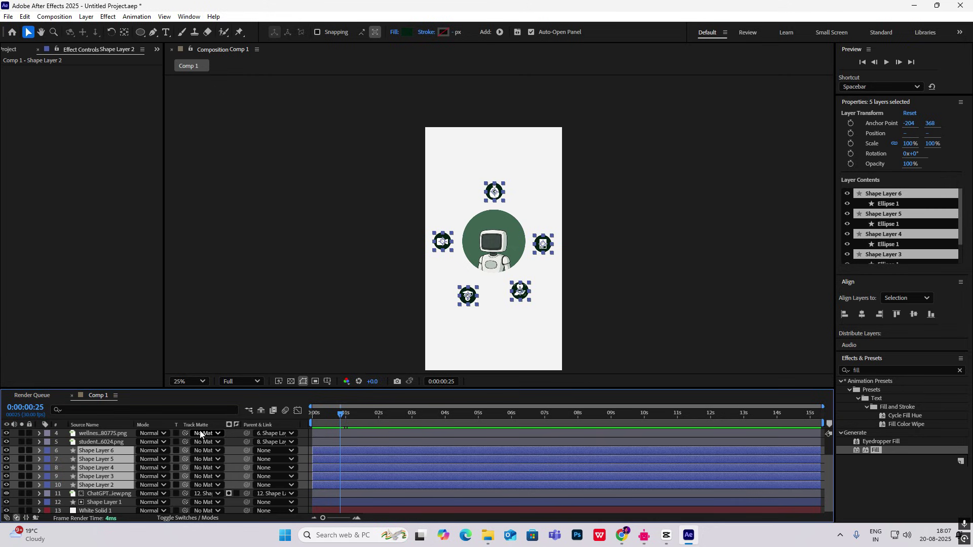
key("p")
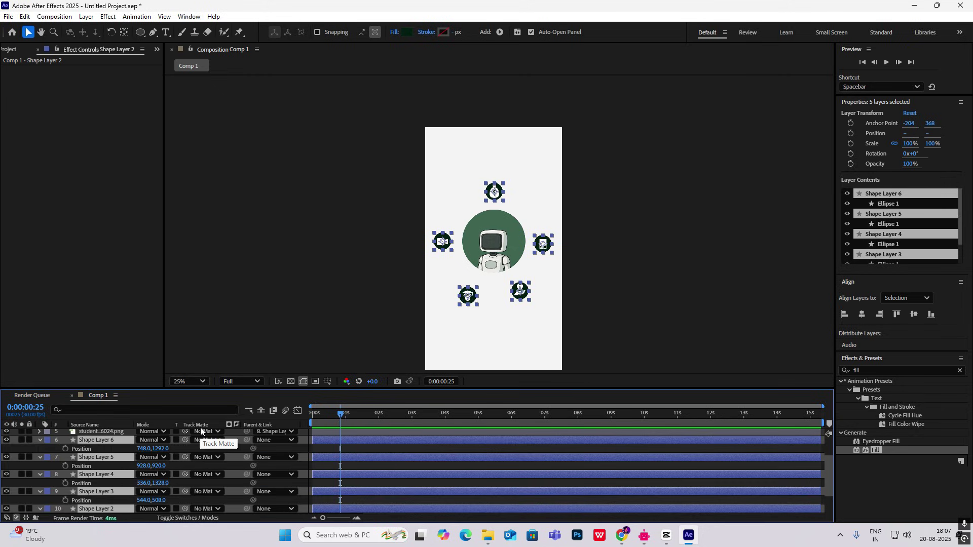
key("shift+t")
mouse_move(341, 422)
left_mouse_down()
mouse_move(326, 418)
mouse_move(334, 427)
left_mouse_up()
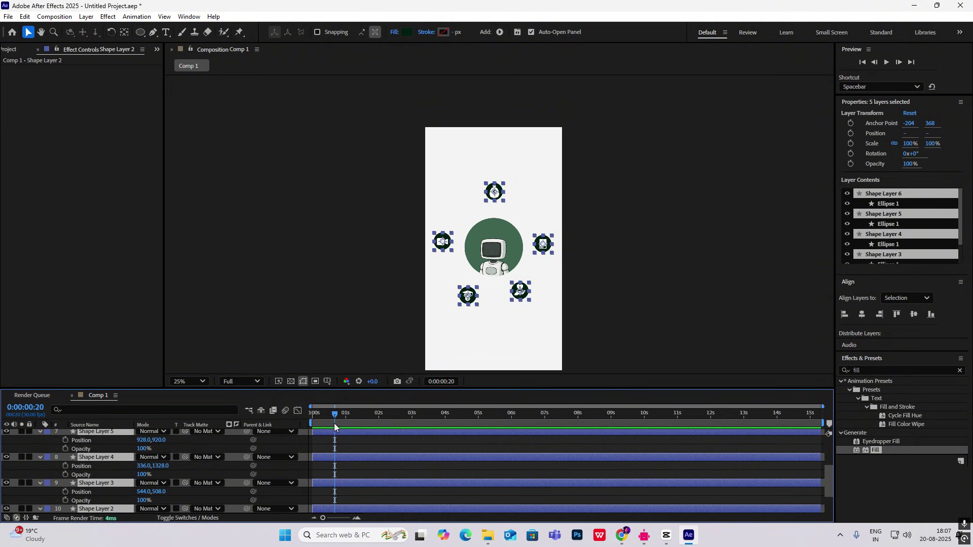
left_click(64, 440)
left_click(66, 448)
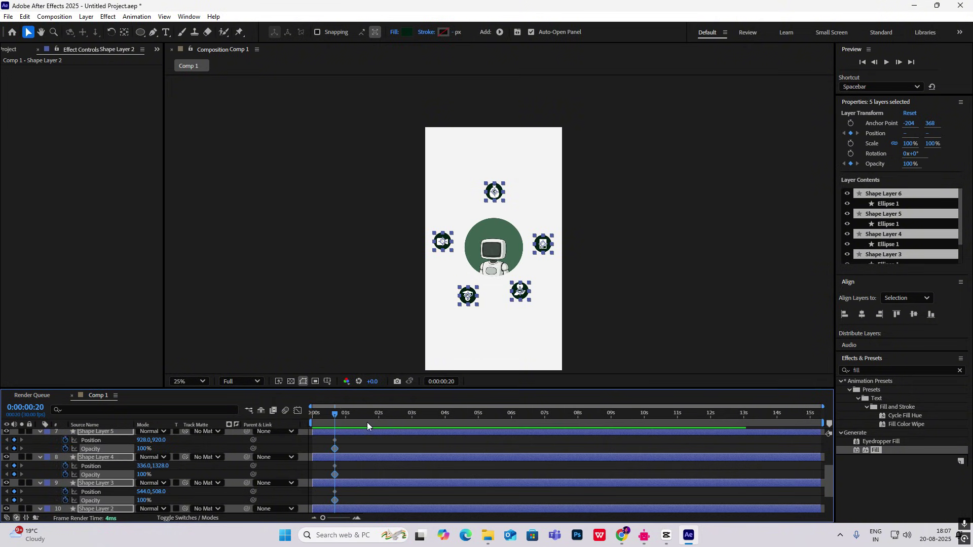
- Add Position and Opacity keyframes holding the current values for the five circle layers at 0:00:01:22
left_click_drag(335, 416, 371, 432)
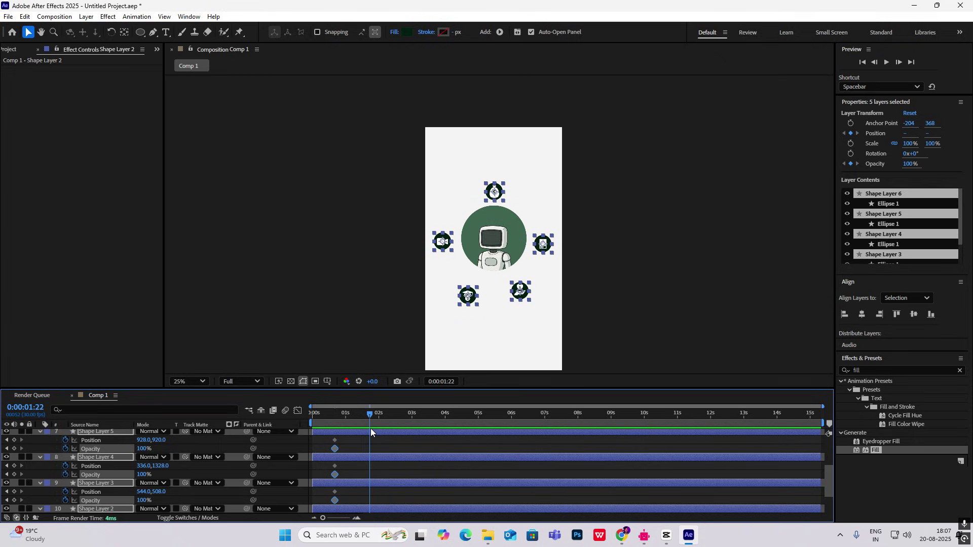
left_click(14, 440)
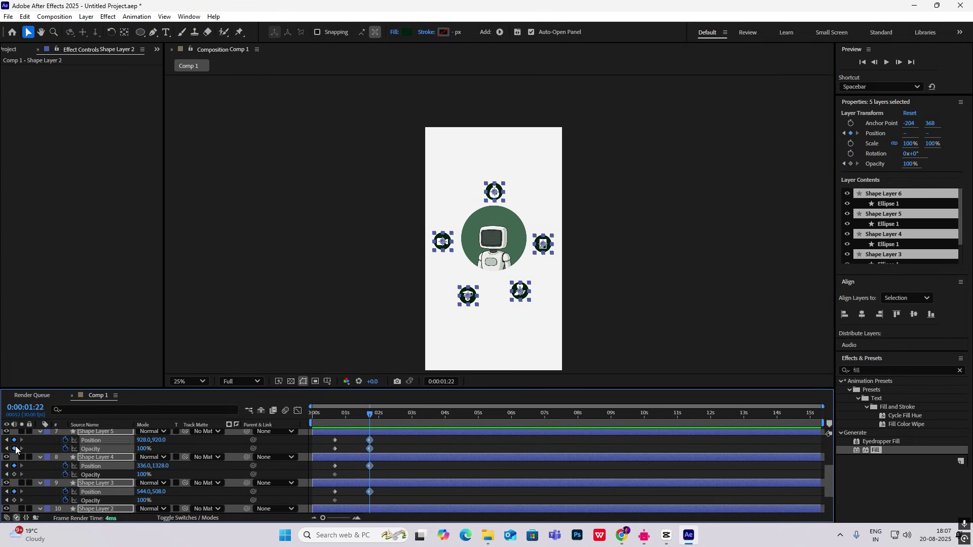
left_click(15, 449)
- At 0:00:00:20, move each of the five small icon circles onto the robot's head, with Shape Layer 6 at 536, 960
left_click_drag(368, 416, 333, 416)
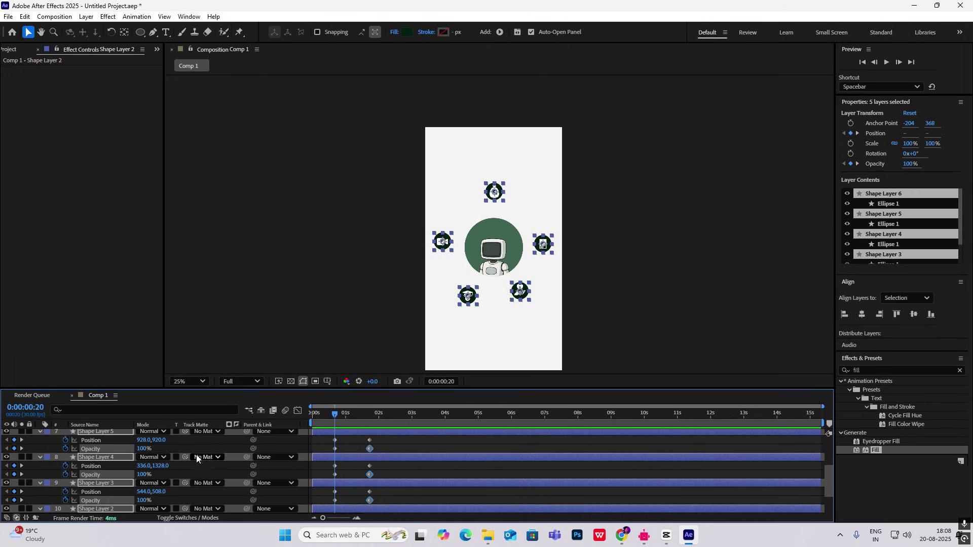
left_click(612, 257)
scroll(144, 461, "up", 5)
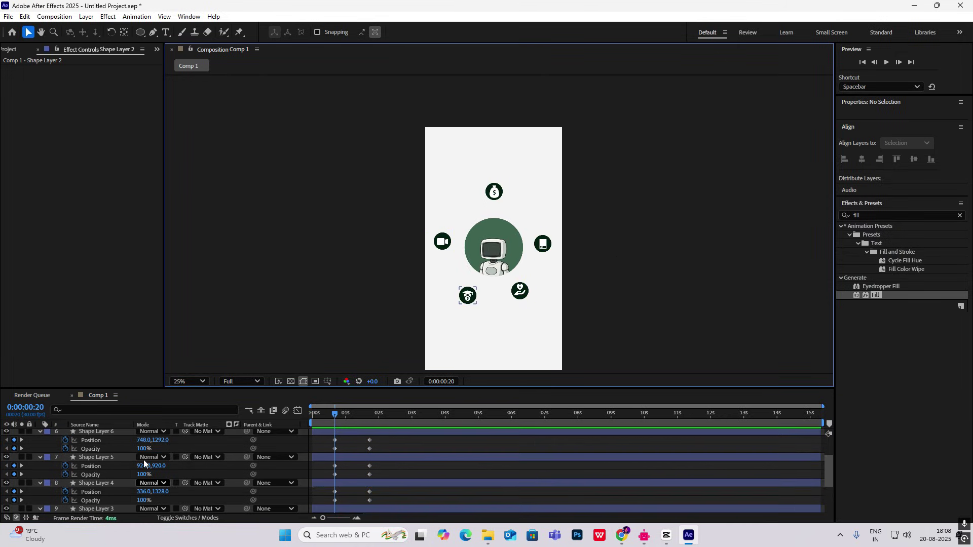
left_click(96, 477)
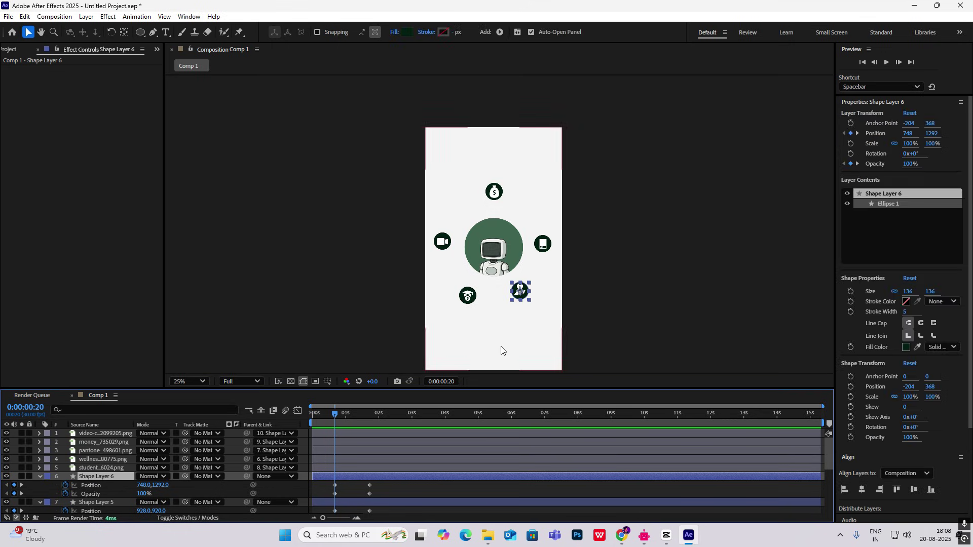
left_click_drag(521, 294, 494, 259)
scroll(107, 485, "down", 3)
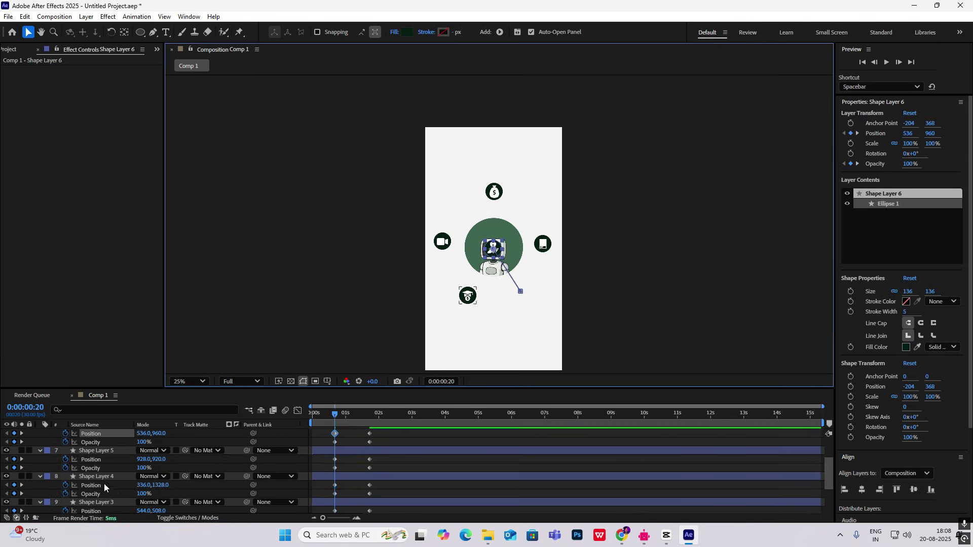
left_click(115, 450)
left_click_drag(541, 245, 492, 250)
left_click(106, 478)
left_click_drag(335, 414, 336, 414)
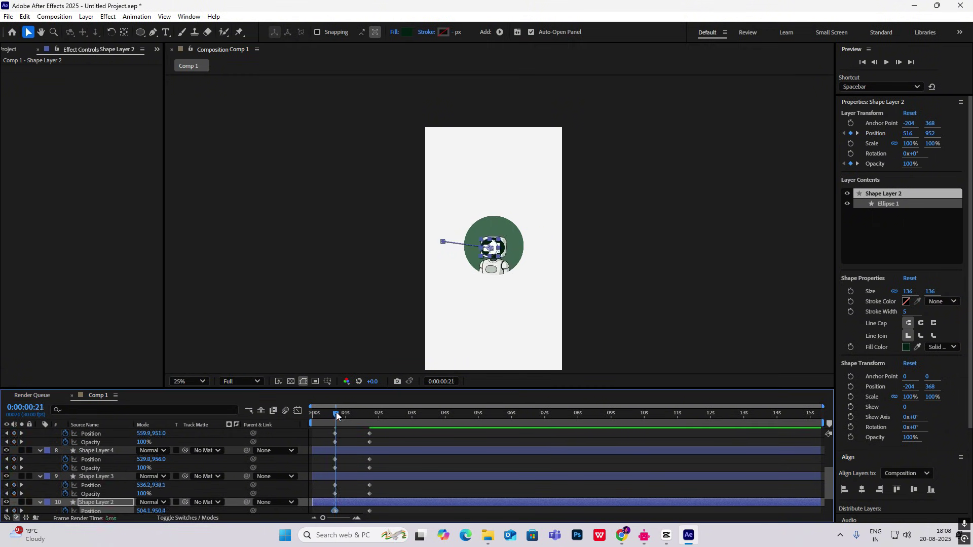
- Set the opacity of Shape Layers 2 through 6 to 0% at 0:00:00:20
scroll(114, 479, "up", 3)
left_click(113, 478)
scroll(107, 500, "down", 4)
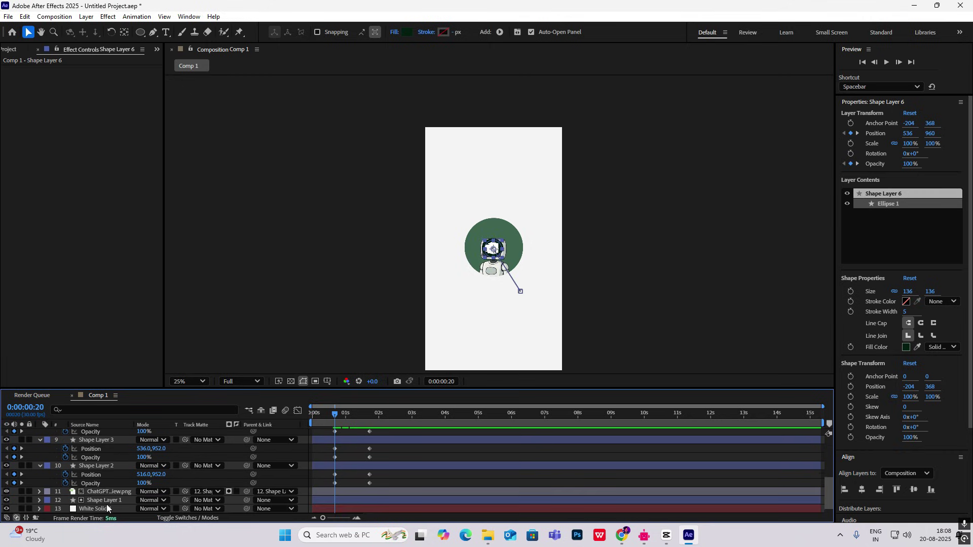
left_click(112, 467, "shift")
left_click_drag(144, 483, 82, 483)
left_click_drag(3, 485, 2, 488)
- Ease the five circles' Position and Opacity keyframes, reshape their graph curve, and preview the motion
scroll(384, 471, "up", 4)
left_click_drag(384, 471, 340, 489)
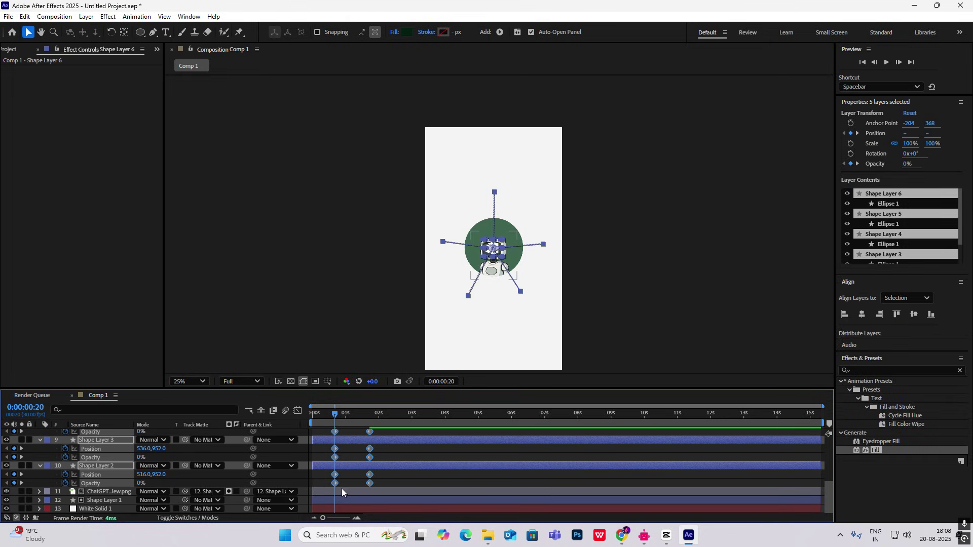
left_click(298, 411)
left_click_drag(426, 451, 356, 491)
left_click(298, 411)
key("space")
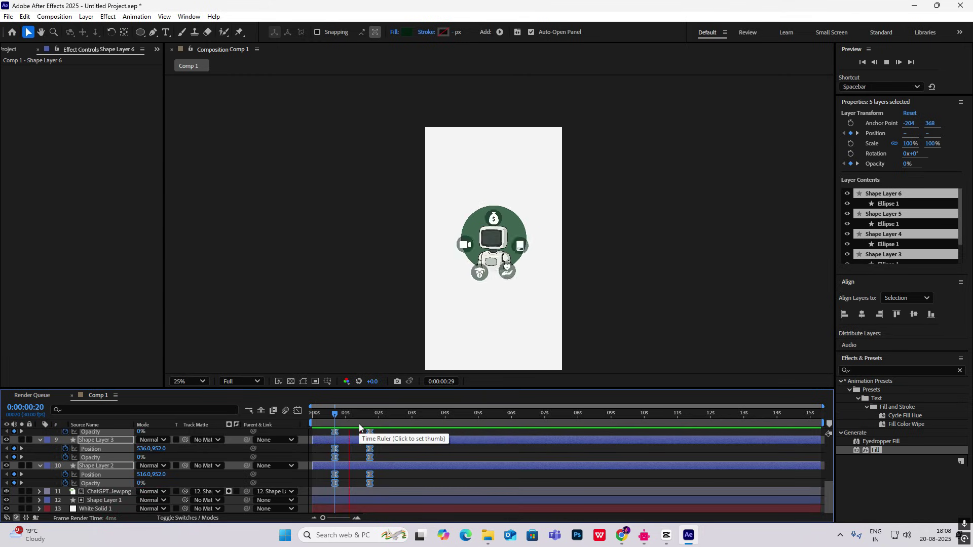
left_click(381, 415)
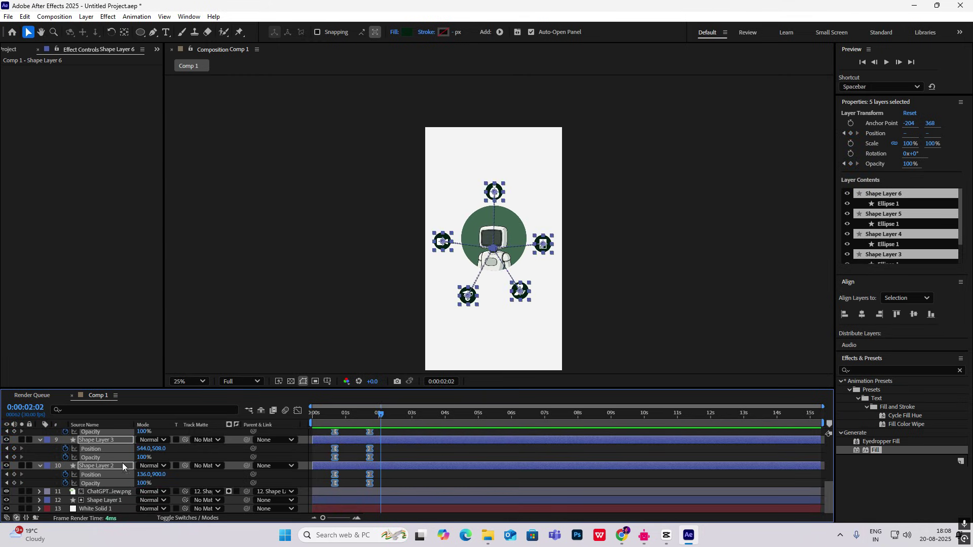
- Collapse the five circle layers and move them below Shape Layer 1, directly above White Solid 1
left_click(40, 465)
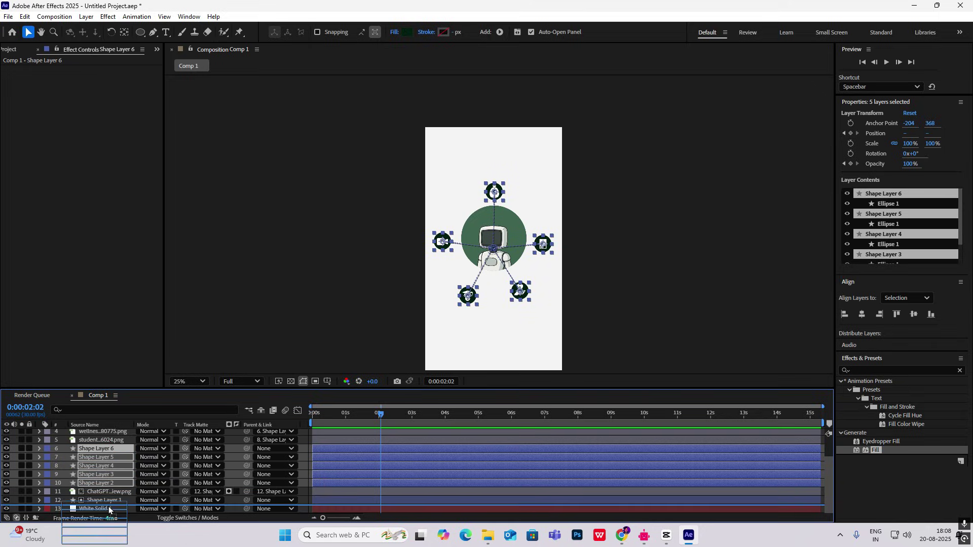
left_click_drag(108, 506, 109, 504)
left_click(622, 256)
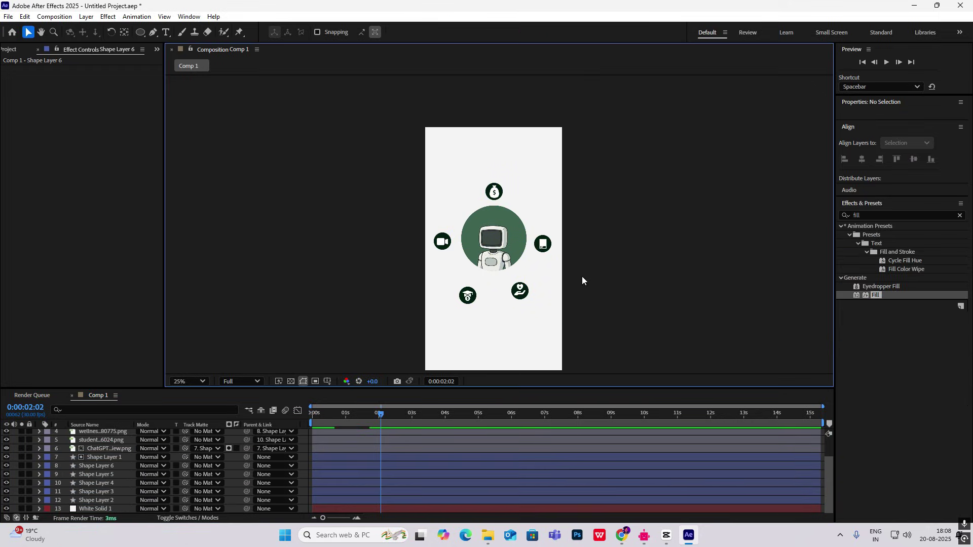
- Move the five icon image layers below Shape Layer 1 and above the circle layers
mouse_move(385, 415)
left_mouse_down()
mouse_move(338, 414)
mouse_move(372, 424)
left_mouse_up()
scroll(127, 461, "up", 2)
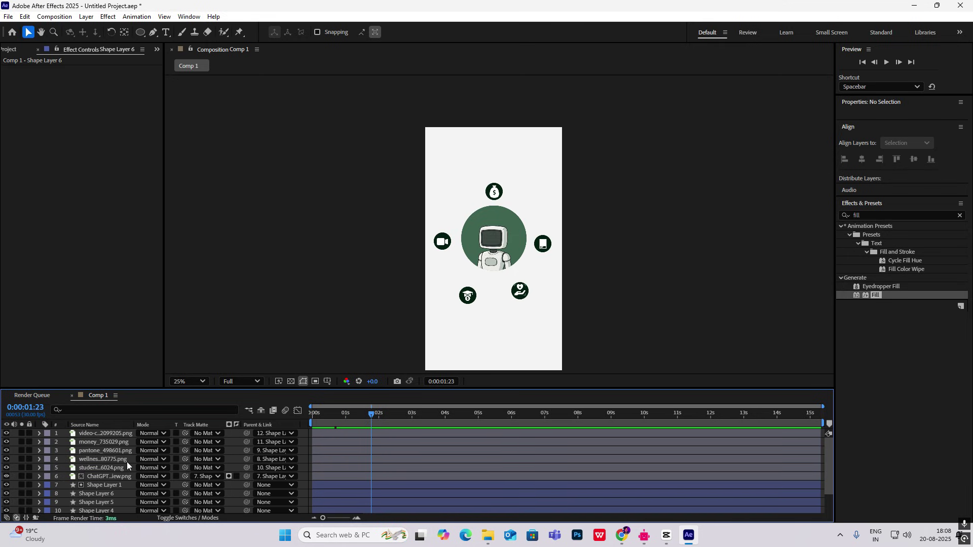
left_click(107, 434)
left_click(102, 468, "shift")
left_click_drag(98, 442, 85, 504)
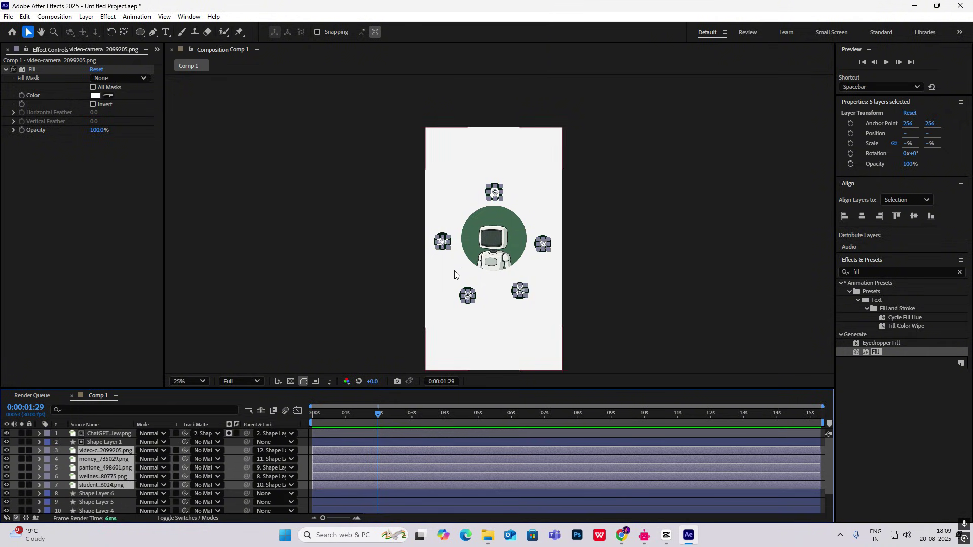
- Stagger Shape Layers 3 through 6 in time, each starting a few frames behind the previous one, and preview the result
left_click_drag(378, 413, 337, 415)
left_click(563, 334)
left_click_drag(317, 491, 328, 485)
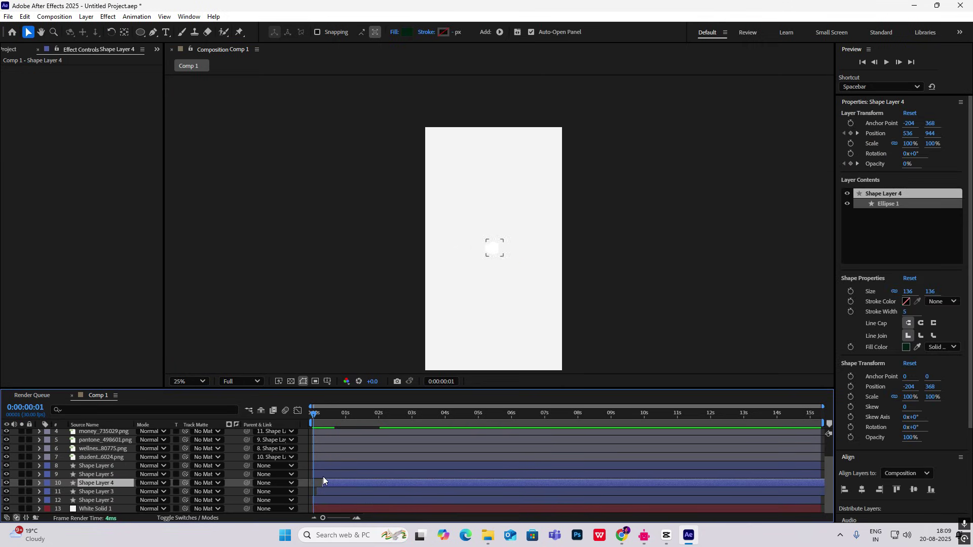
left_click_drag(324, 475, 336, 476)
left_click_drag(327, 467, 344, 468)
key("space")
key("space")
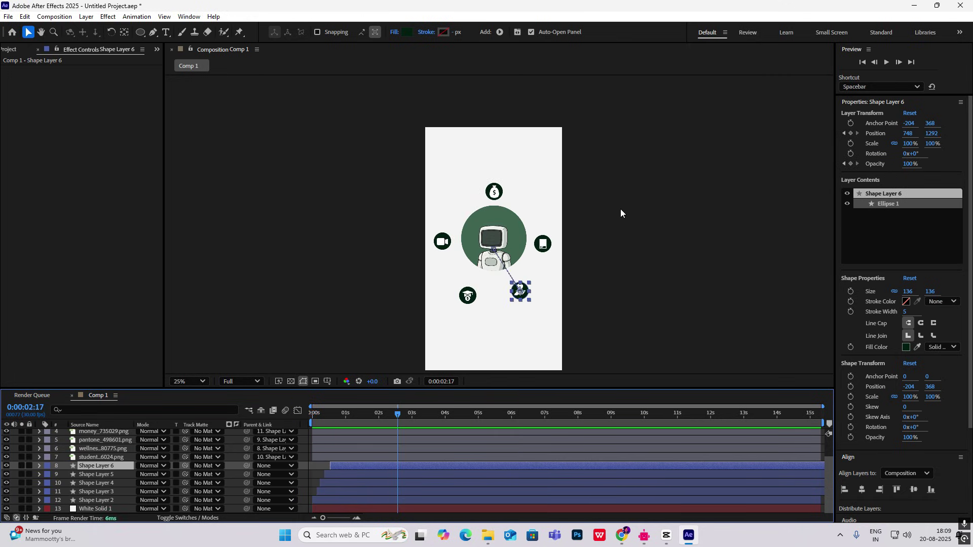
left_click(616, 246)
- Switch to CapCut and scrub the reference video to about 0:00:02:24 to examine how the icon circles move
left_click(667, 537)
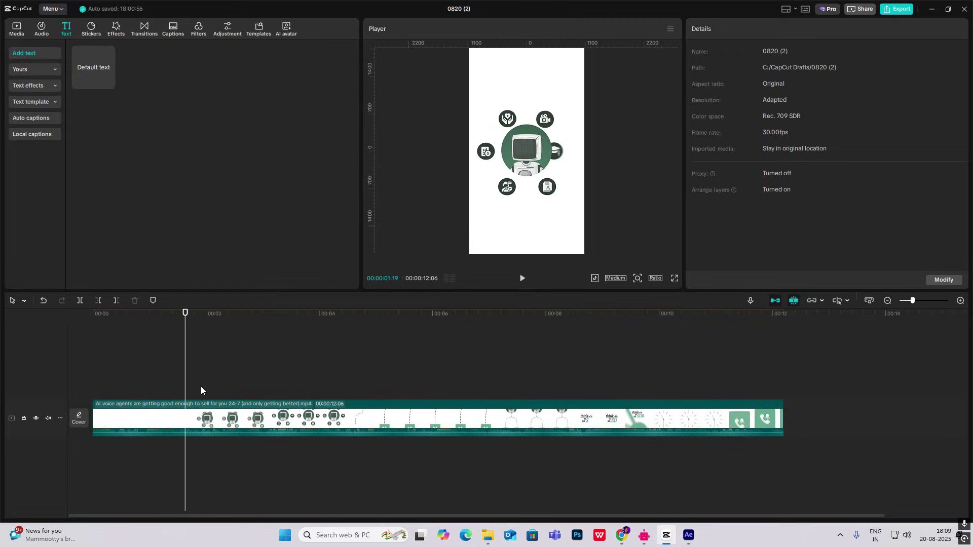
left_click_drag(185, 385, 255, 390)
left_click(667, 535)
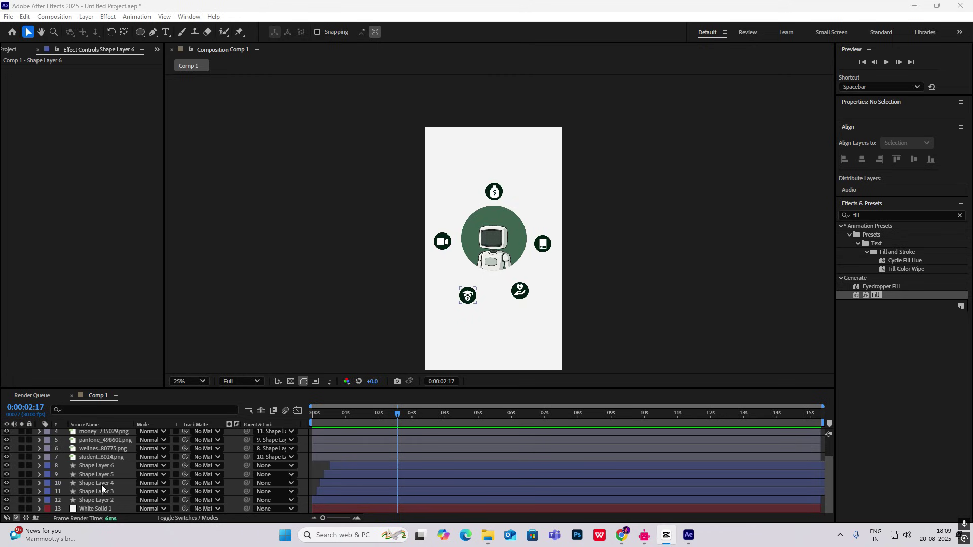
- Add the expression wiggle(2,10) to the Position of Shape Layer 2 and check the movement
left_click(107, 501)
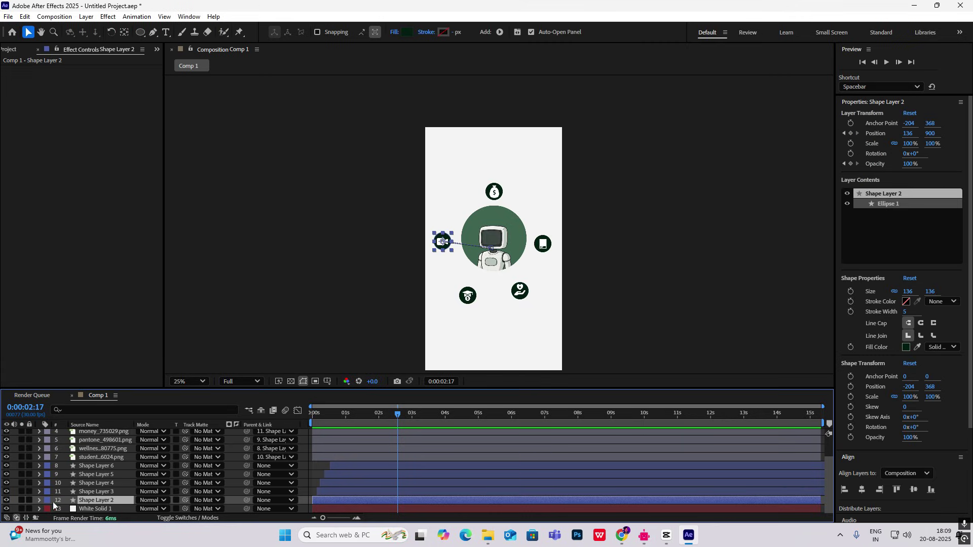
left_click(40, 500)
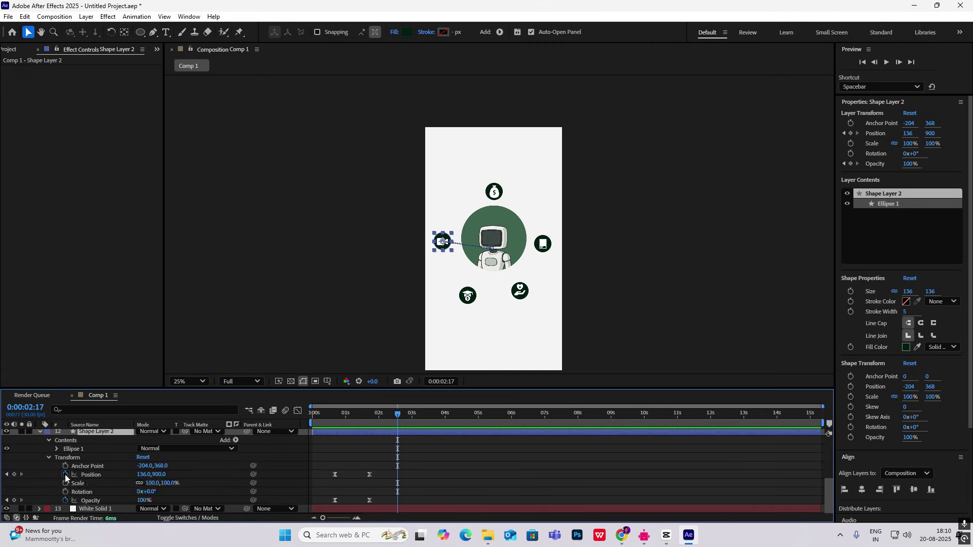
left_click(66, 475, "alt")
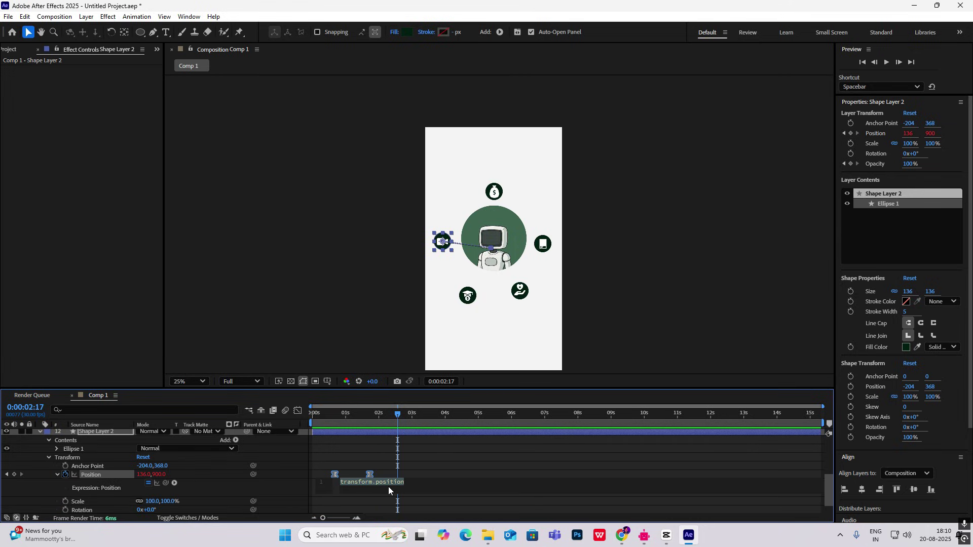
type("wiggle(2,1")
left_click(651, 292)
left_click_drag(401, 413, 401, 441)
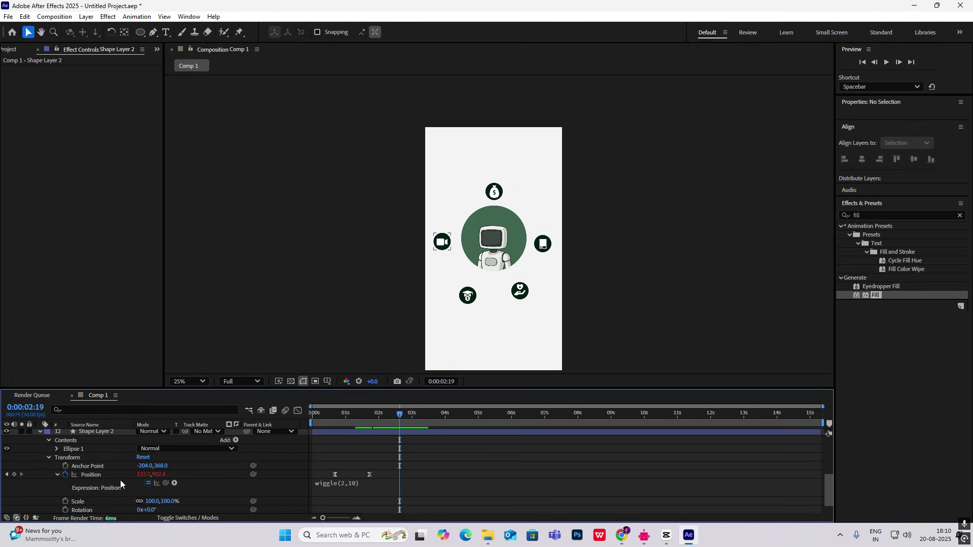
- Copy the wiggle(2,10) position expression from Shape Layer 2 to Shape Layers 3, 4, 5, and 6
left_click(342, 488)
key("ctrl+c")
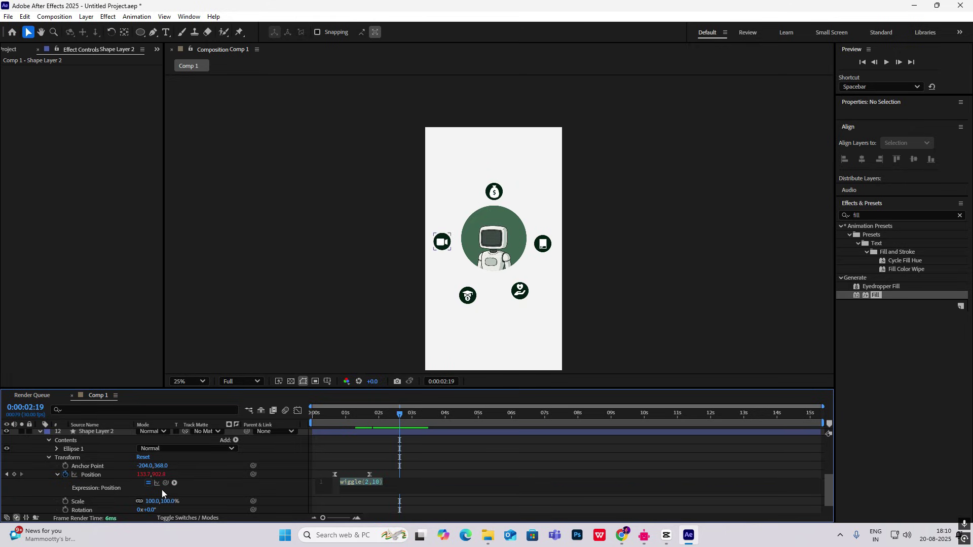
left_click(41, 432)
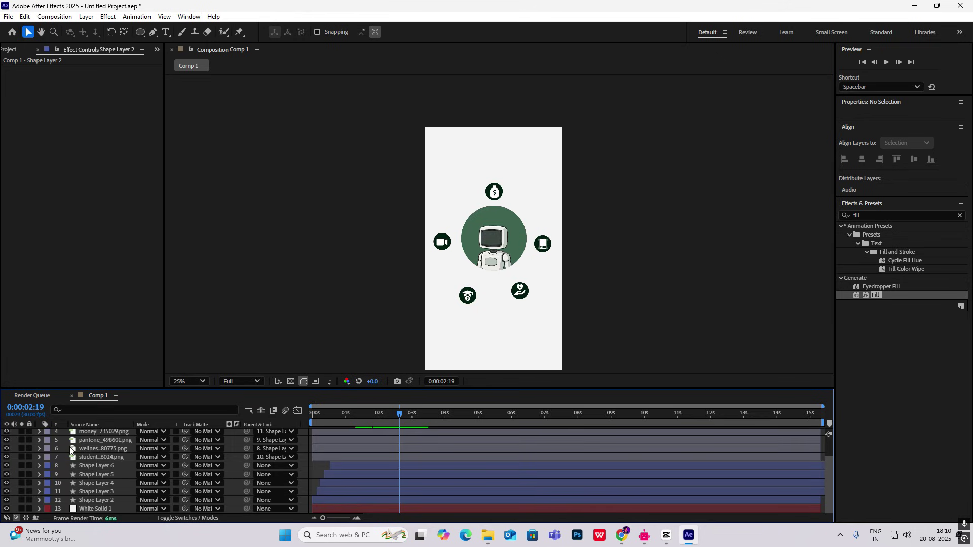
left_click(105, 491)
key("ctrl+v")
left_click(107, 483)
key("ctrl+v")
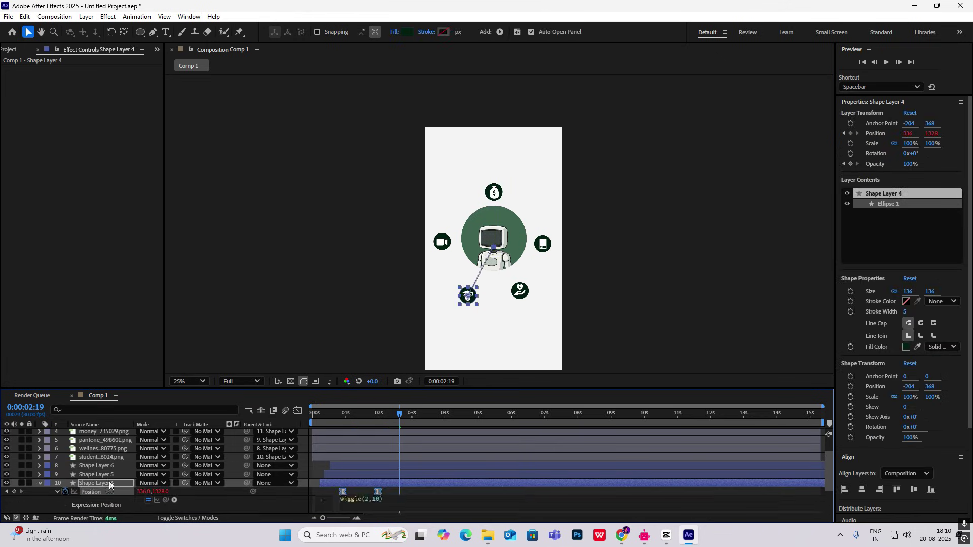
left_click(110, 475)
key("ctrl+v")
left_click(115, 467)
key("ctrl+v")
- Collapse the properties of Shape Layers 3 through 6 and preview the animation from the start
left_click(40, 466)
left_click(40, 474)
left_click(40, 483)
left_click(40, 492)
left_click(578, 305)
left_click_drag(400, 416, 312, 449)
key("space")
key("space")
- Switch to CapCut and scrub the reference video past 0:00:03:09 to examine how the robot and icon circles change
left_click(667, 536)
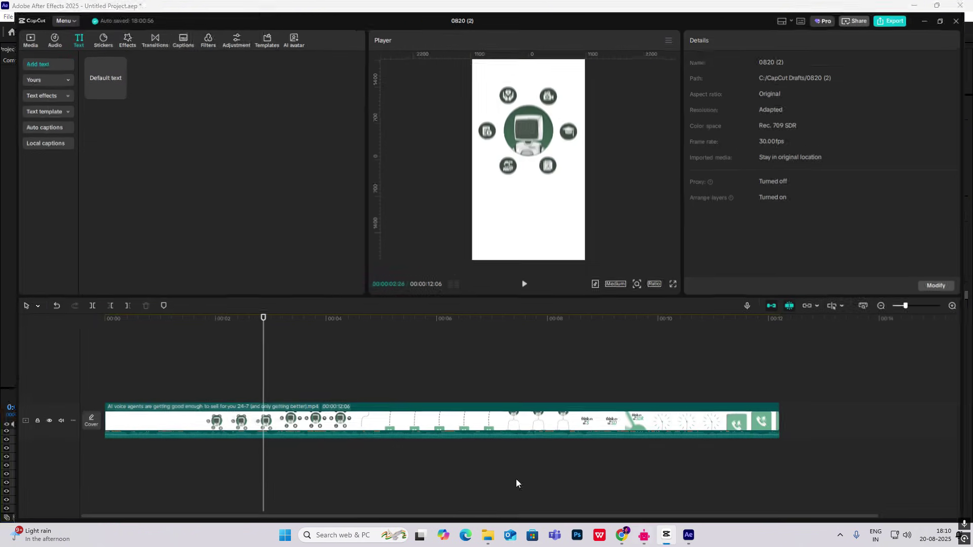
left_click_drag(250, 387, 282, 407)
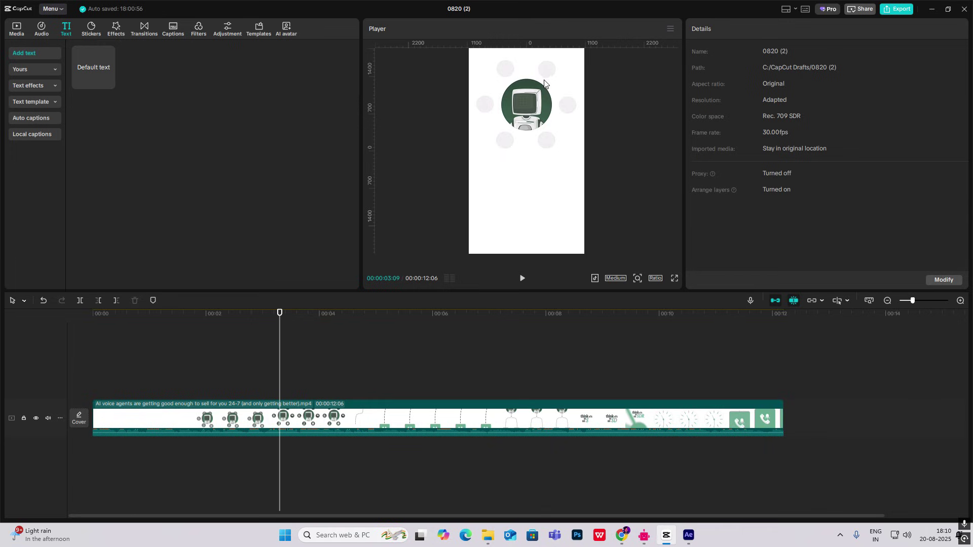
left_click_drag(281, 356, 301, 390)
left_click(666, 537)
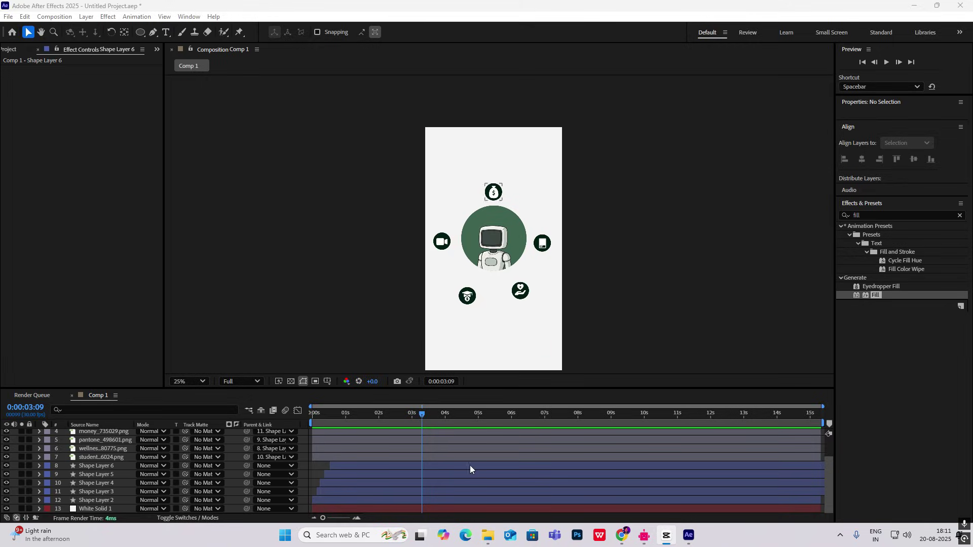
- Add a new null object to Comp 1
left_click_drag(415, 418, 397, 448)
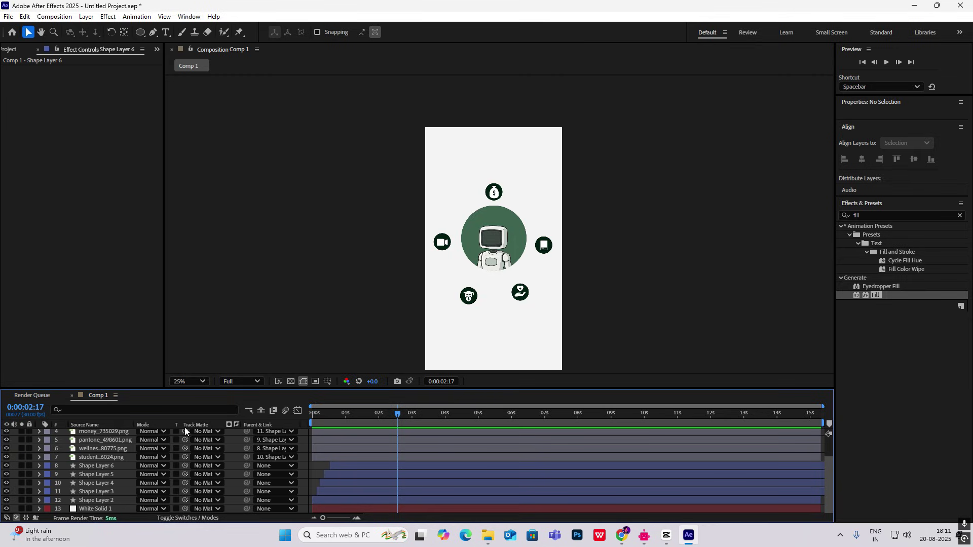
scroll(202, 466, "up", 2)
right_click(636, 255)
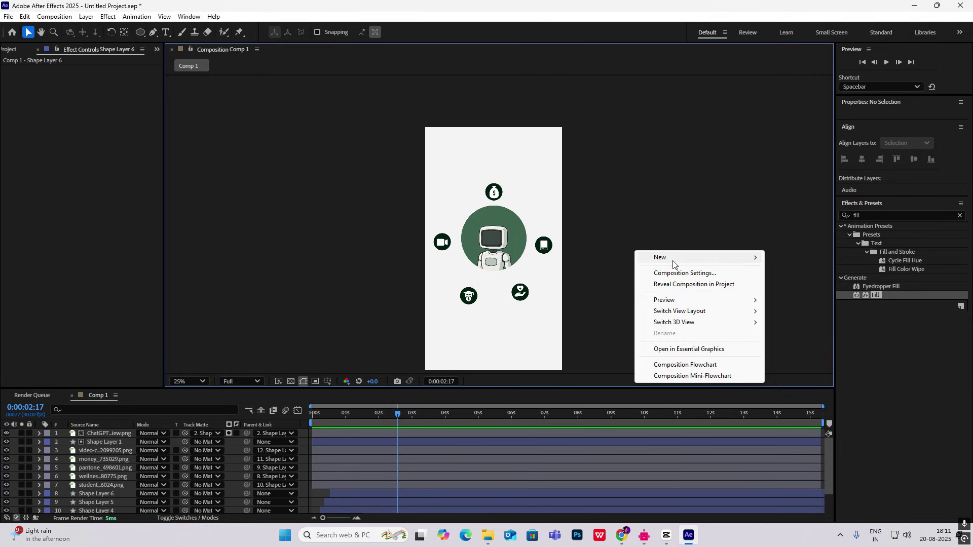
mouse_move(674, 259)
left_click(802, 318)
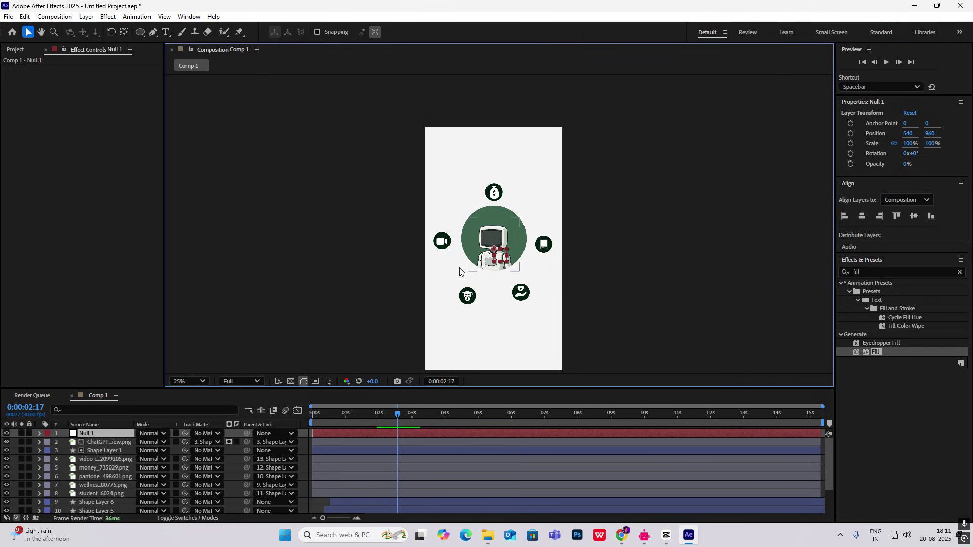
- Parent Shape Layer 1 and Shape Layers 2 through 6 to Null 1
scroll(121, 474, "down", 3)
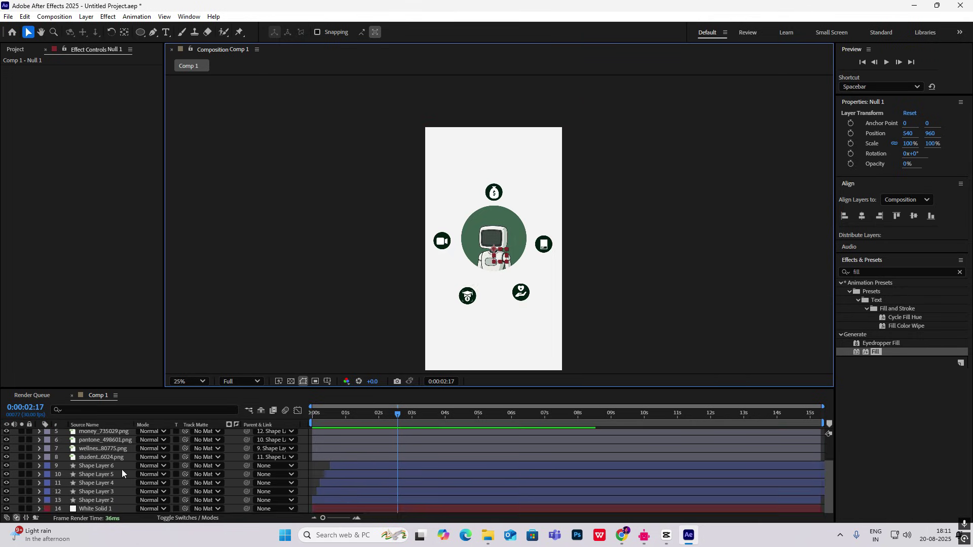
left_click(111, 501)
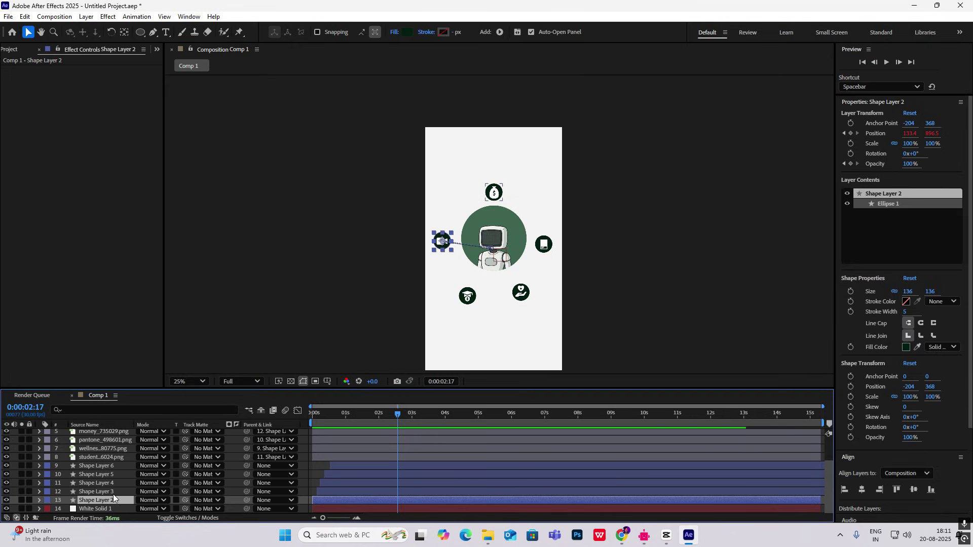
left_click(117, 466, "shift")
scroll(117, 467, "up", 3)
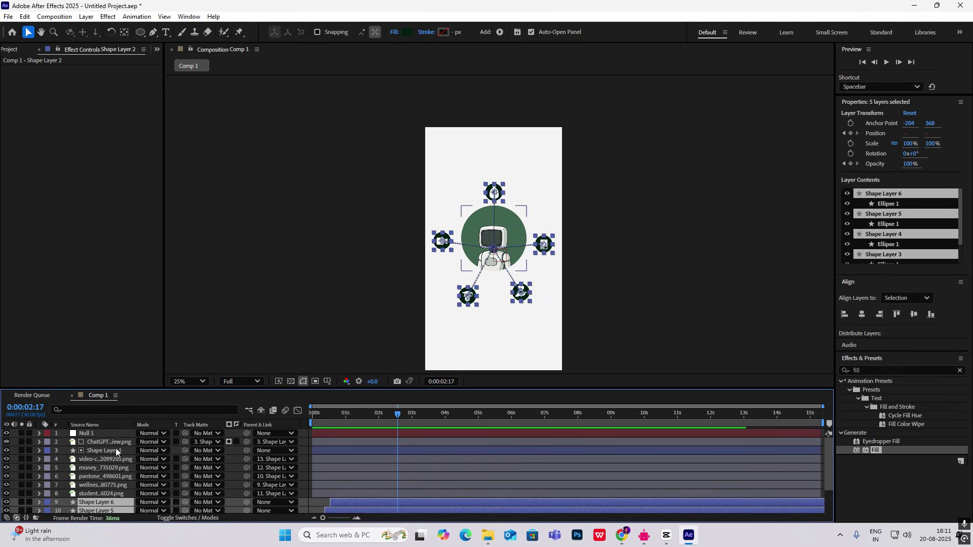
left_click(115, 451, "ctrl")
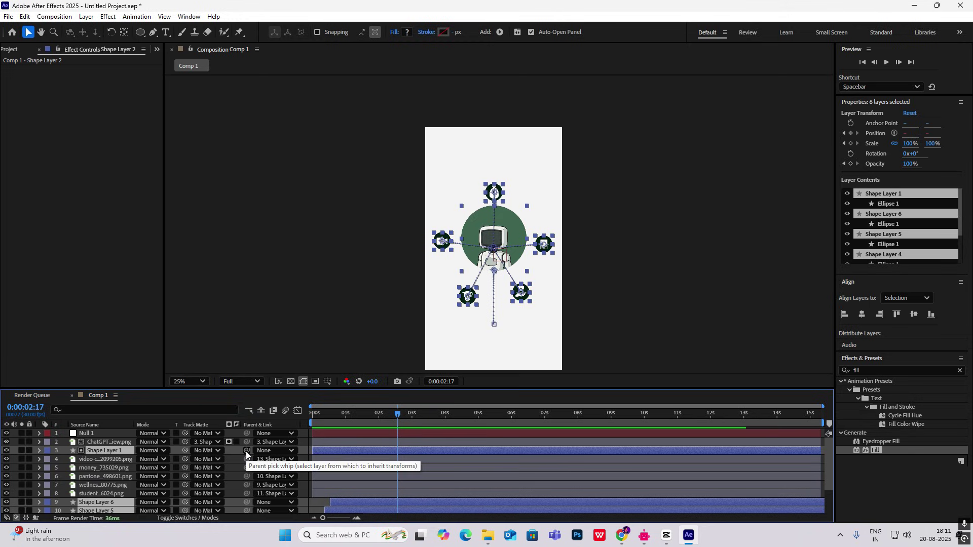
left_click_drag(247, 452, 96, 432)
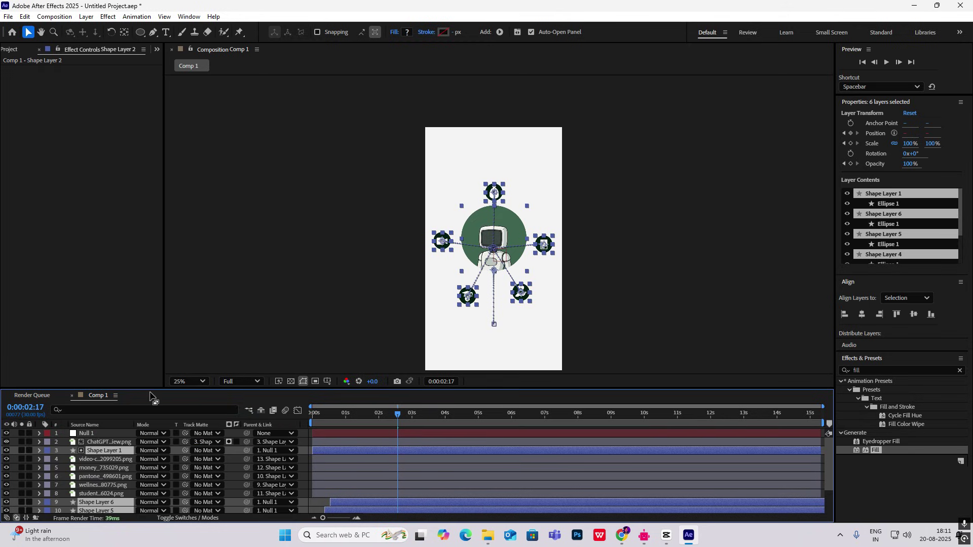
left_click(686, 274)
- Reveal the Position of Null 1 and set its first keyframe at 0:00:02:09, keeping 540, 960
left_click(128, 435)
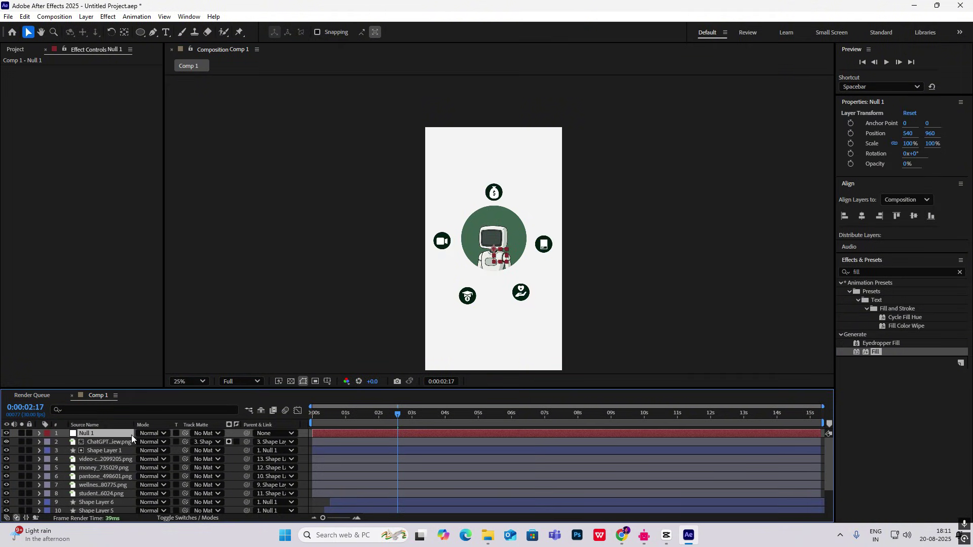
key("p")
left_click_drag(161, 442, 287, 426)
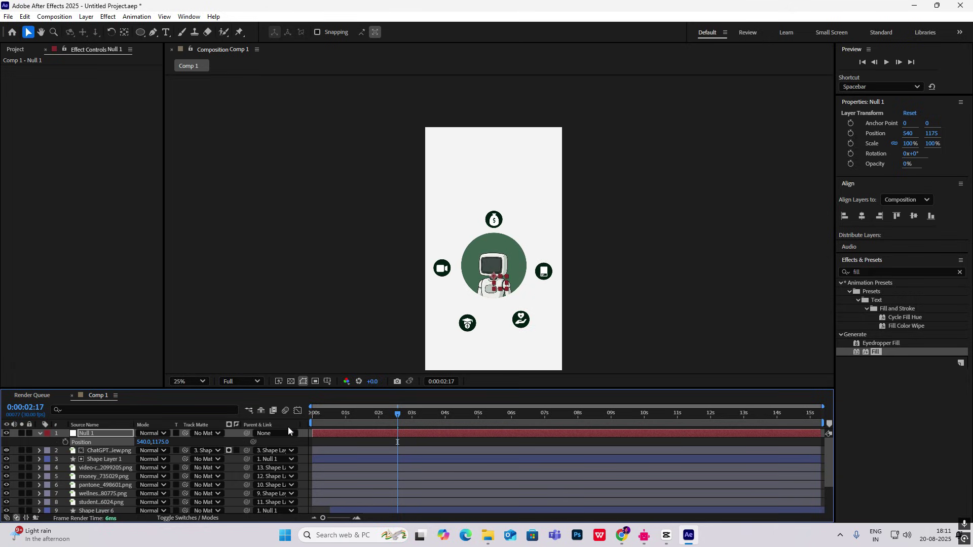
key("ctrl+z")
left_click_drag(397, 416, 389, 433)
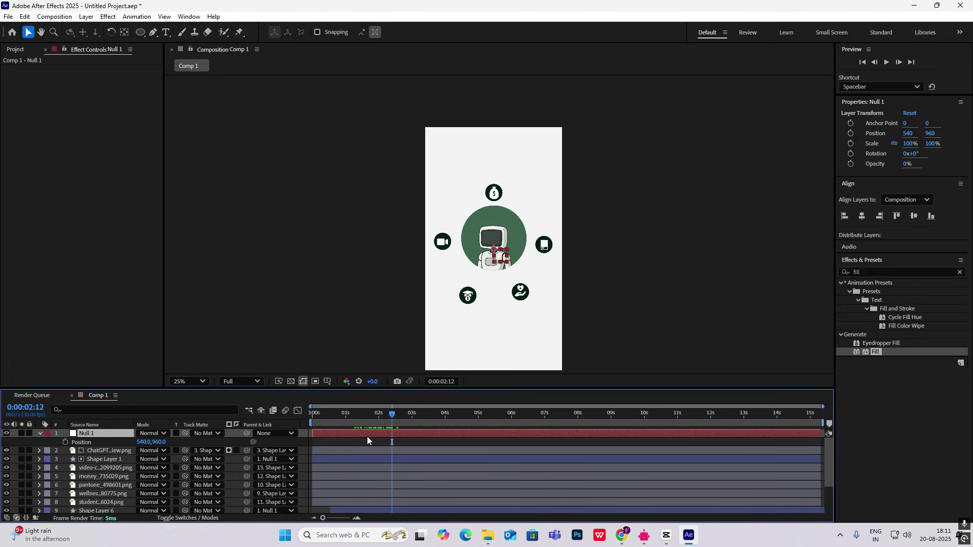
key("Page_Up")
key("Page_Up")
key("Page_Up")
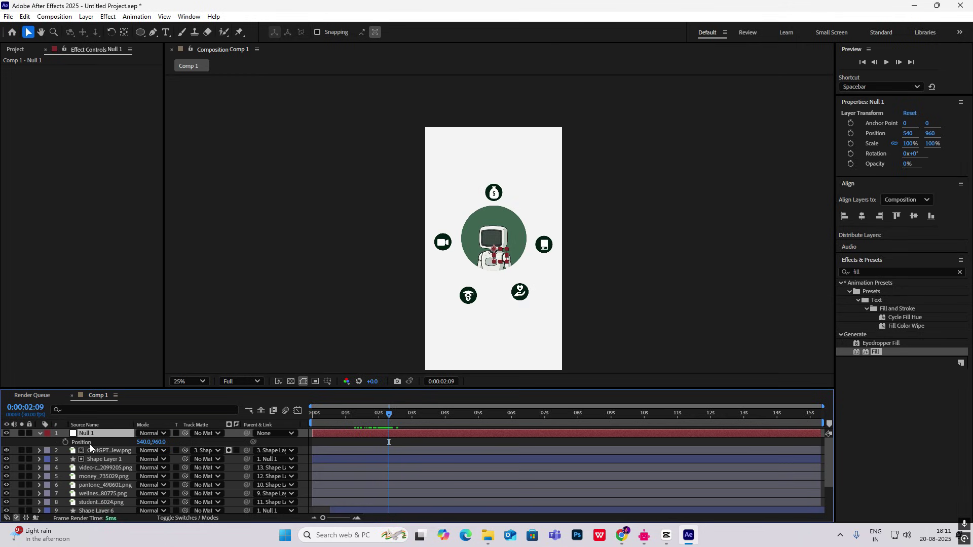
left_click(66, 443)
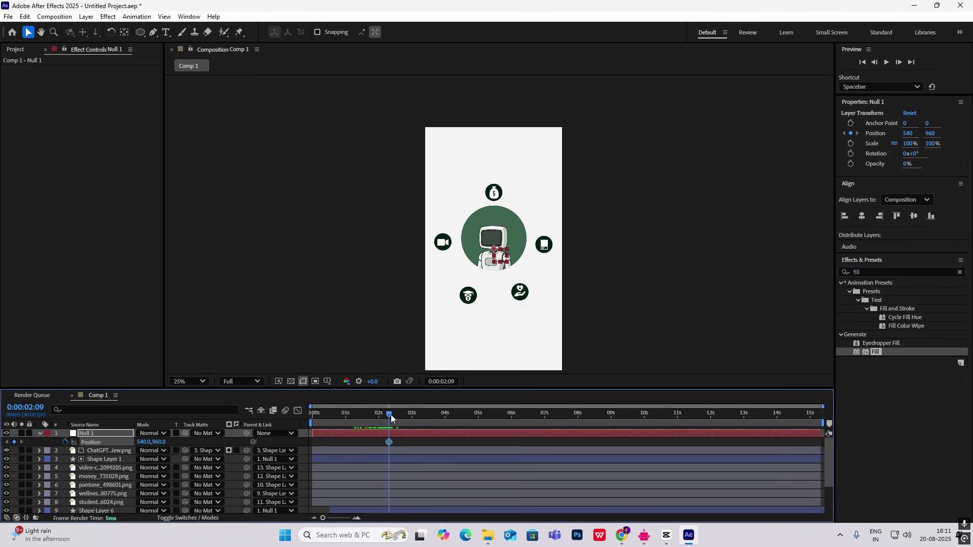
- At 0:00:03:14, raise Null 1 by setting its Position to 540, 555 for a second keyframe
left_click_drag(391, 418, 429, 425)
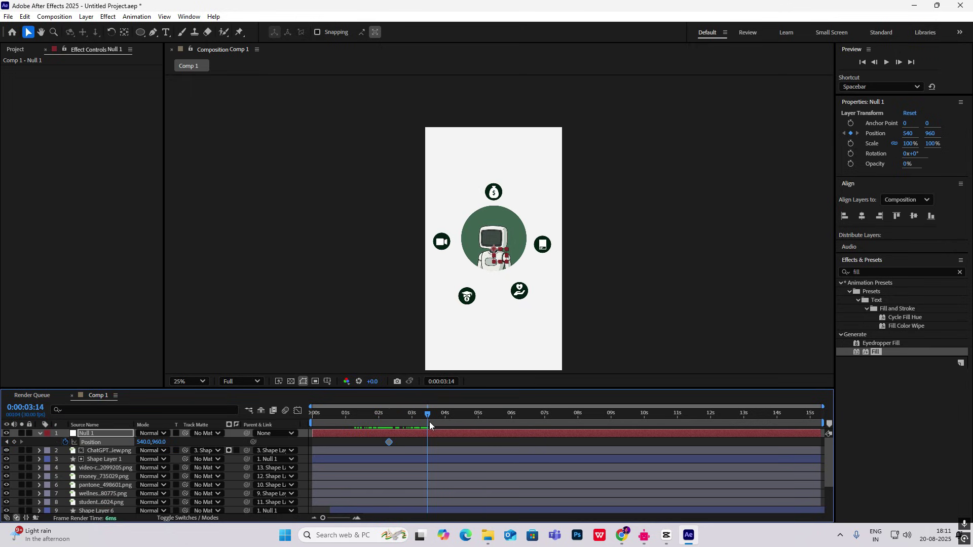
left_click_drag(151, 443, 7, 456)
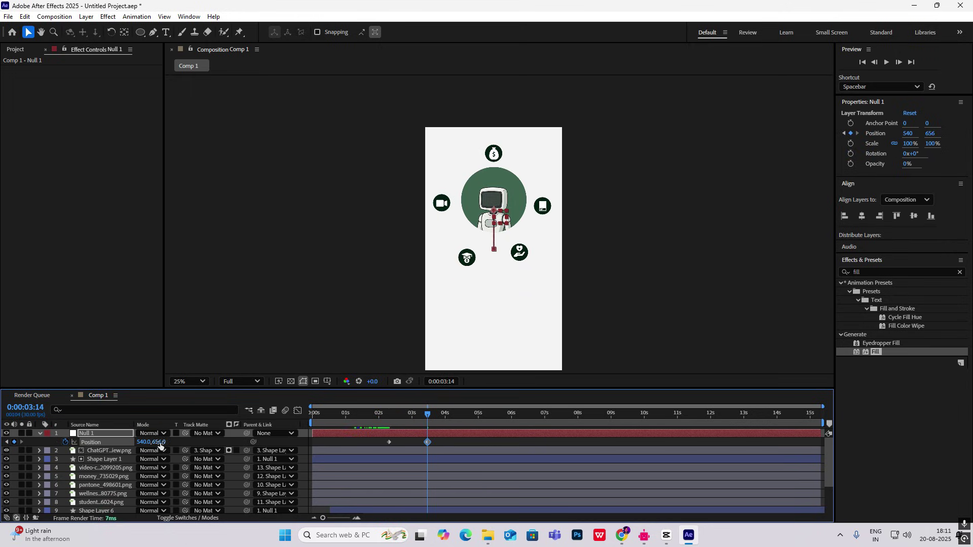
left_click_drag(160, 442, 141, 443)
left_click_drag(117, 448, 108, 449)
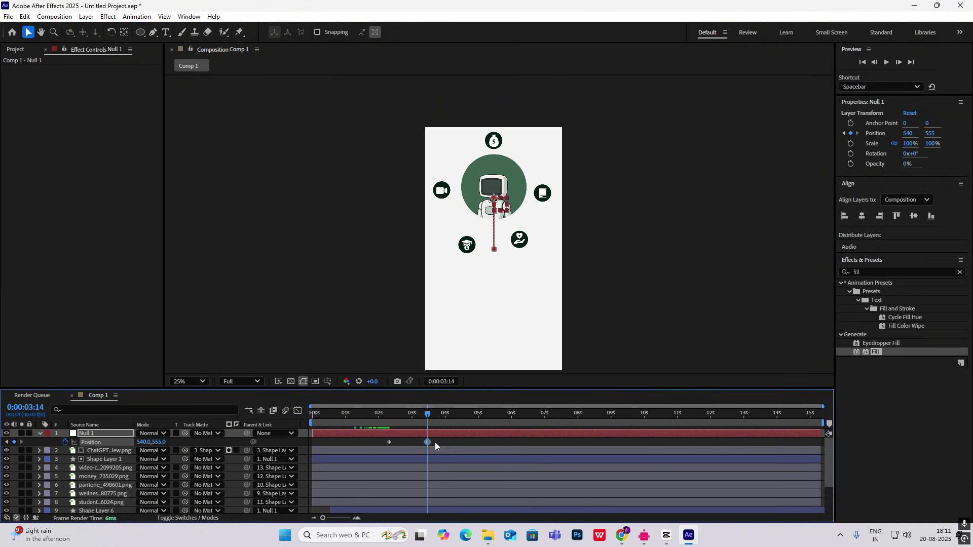
- Apply easing to both Position keyframes of Null 1, refine their speed curve, preview the upward move, and collapse the layer
left_click_drag(445, 443, 323, 460)
left_click(298, 411)
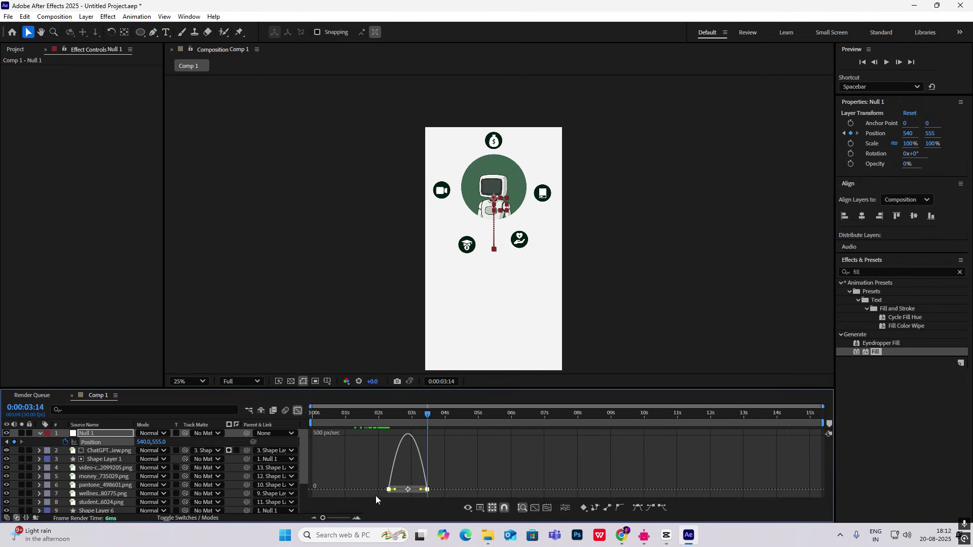
left_click_drag(418, 495, 410, 495)
left_click(298, 411)
key("space")
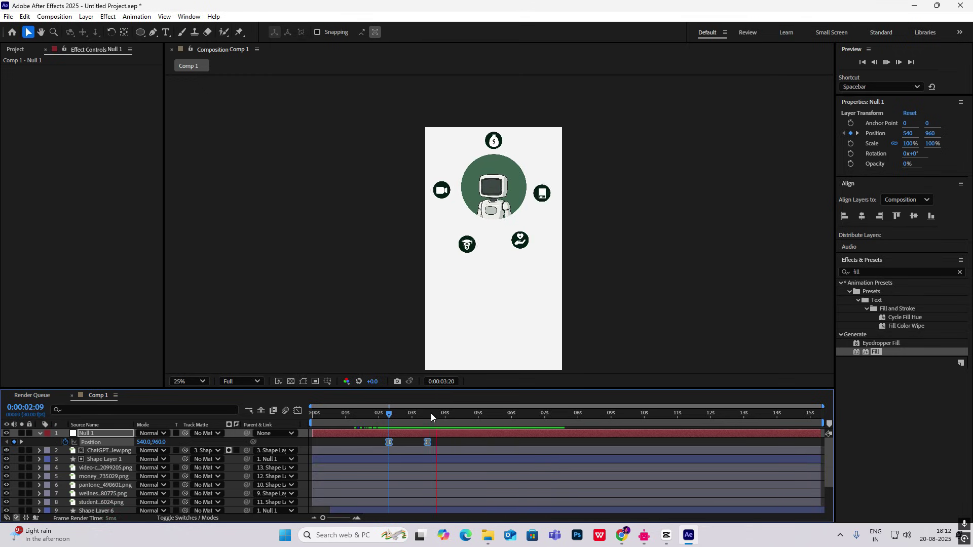
key("space")
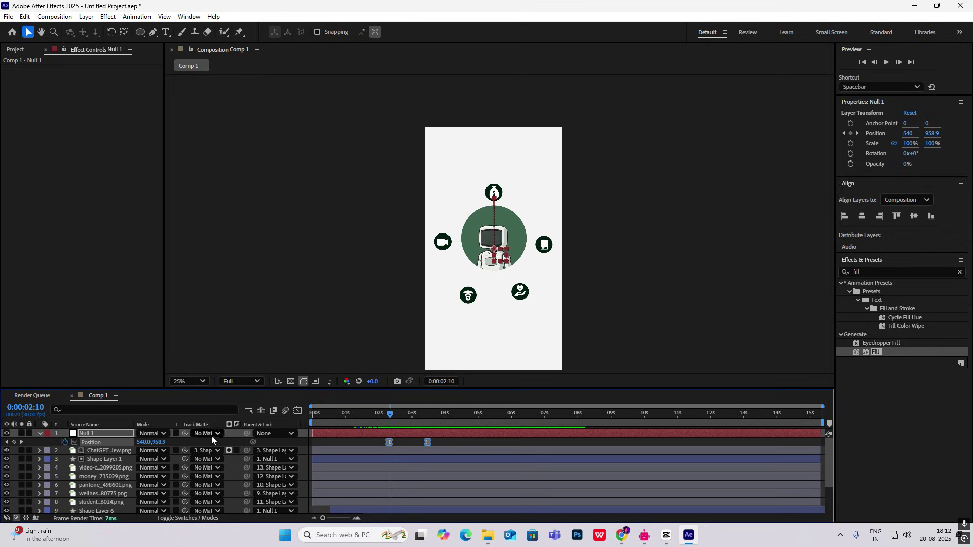
left_click(39, 434)
- Add a new camera layer to the composition, accepting the offered camera settings
right_click(624, 232)
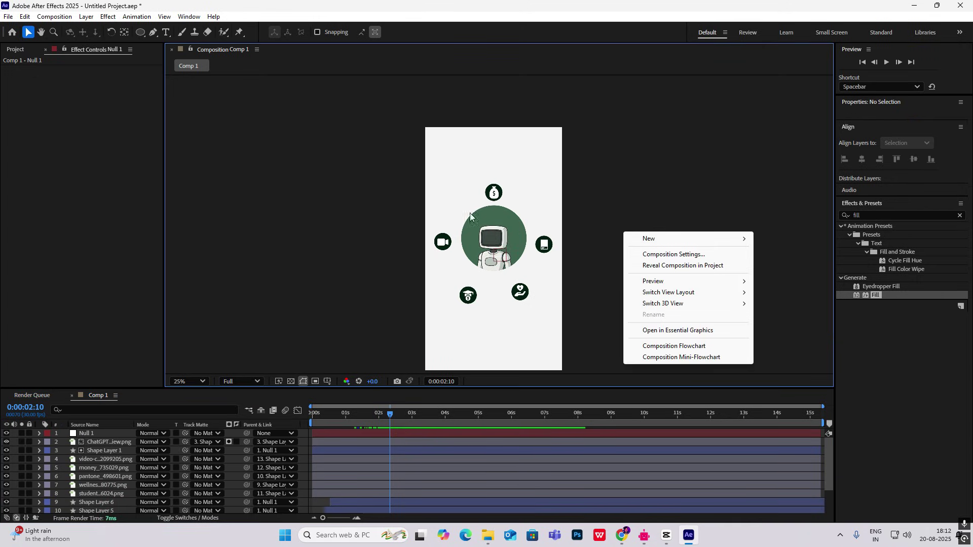
mouse_move(664, 243)
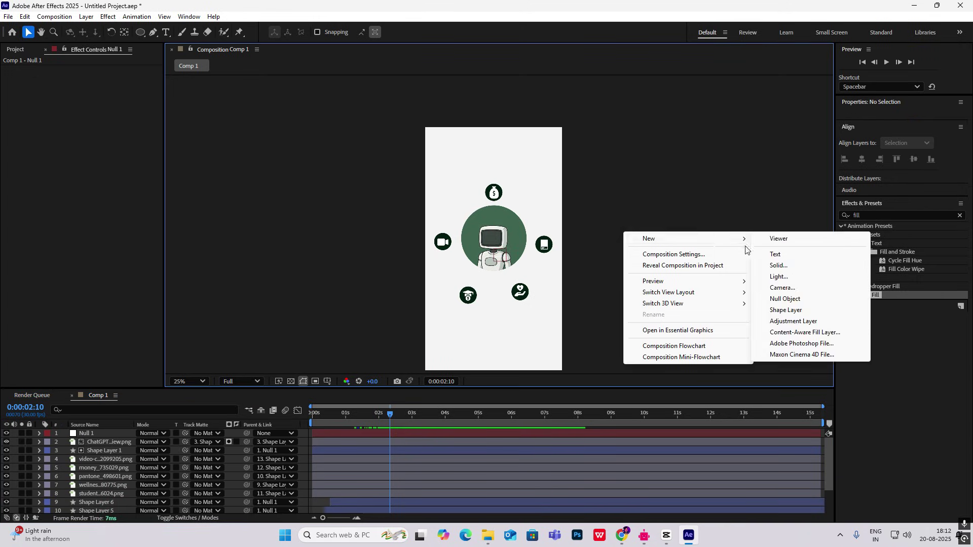
left_click(791, 289)
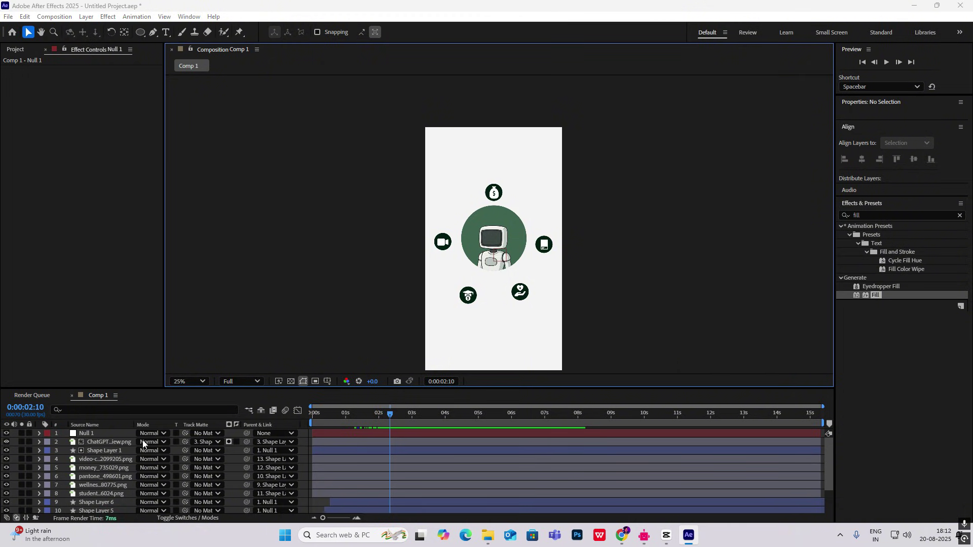
left_click(614, 369)
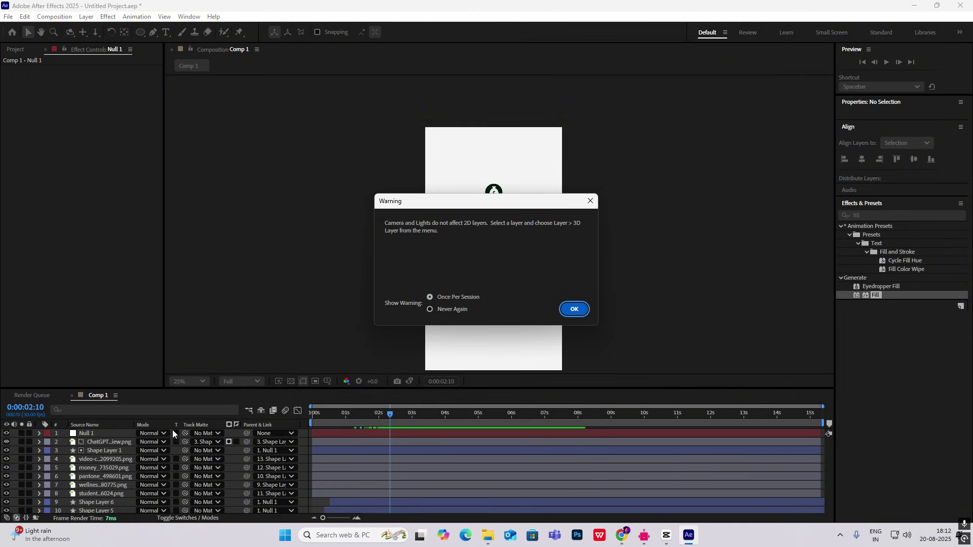
left_click(573, 309)
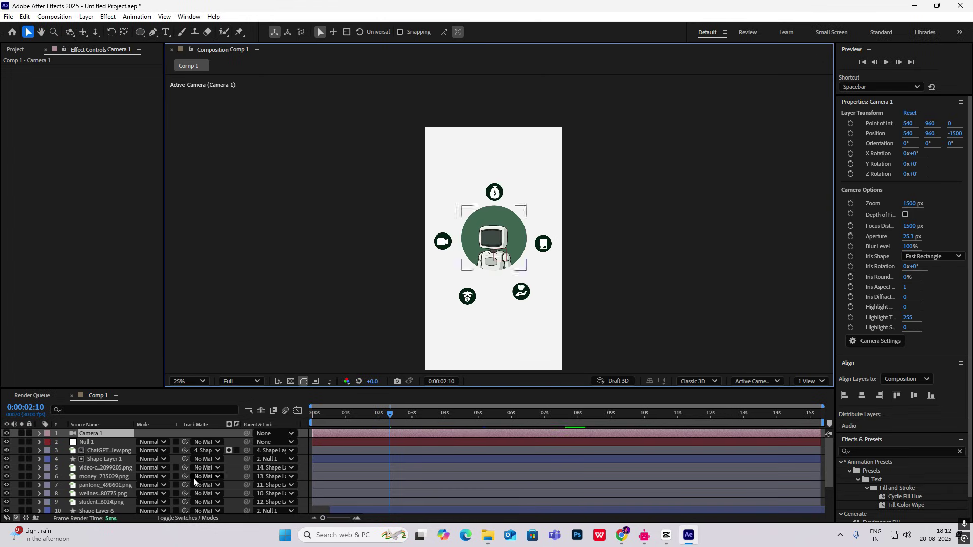
- Display the layer switches and turn on 3D for every layer from Null 1 down to White Solid 1
left_click(198, 518)
left_click_drag(192, 442, 195, 458)
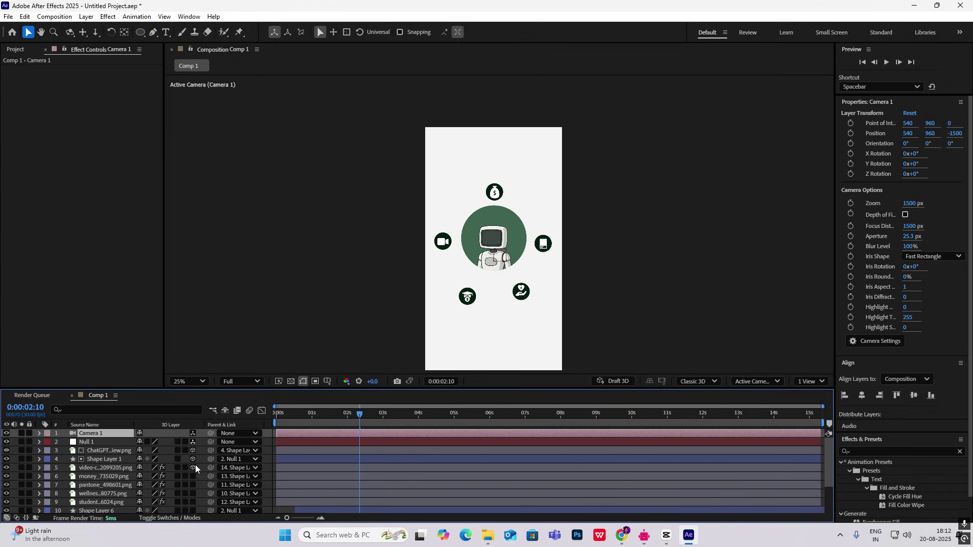
left_click_drag(196, 513, 193, 509)
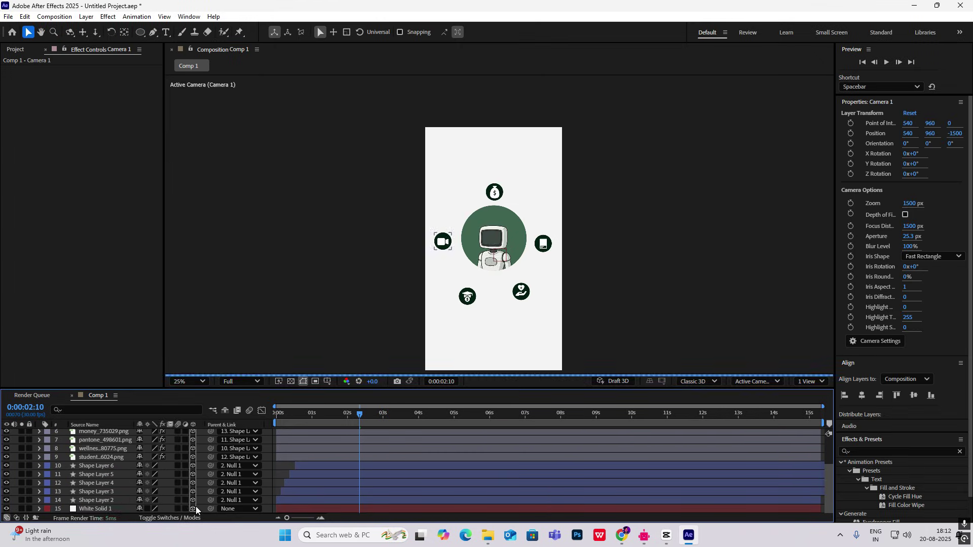
scroll(162, 483, "up", 3)
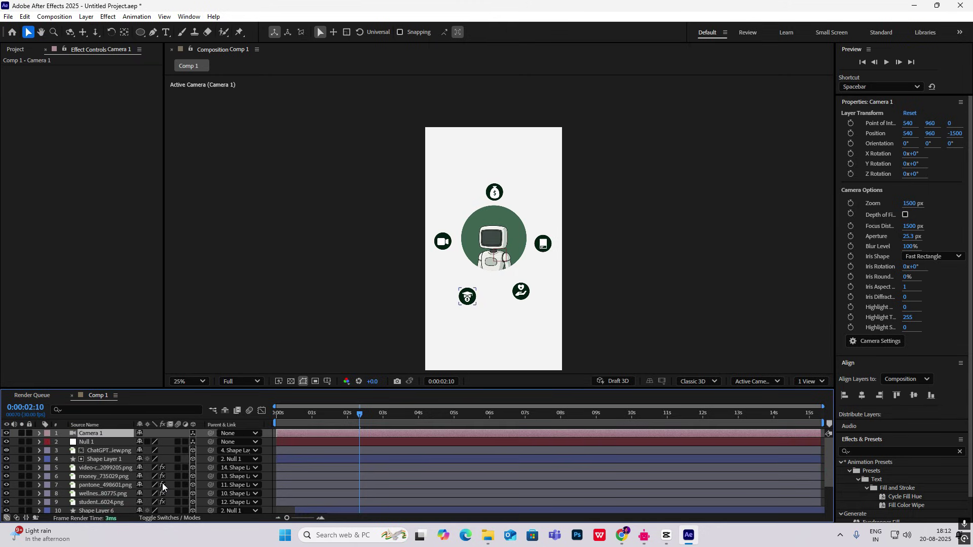
- Add a second null object, make it a 3D layer, and parent Camera 1 to it
left_click(660, 329)
right_click(677, 287)
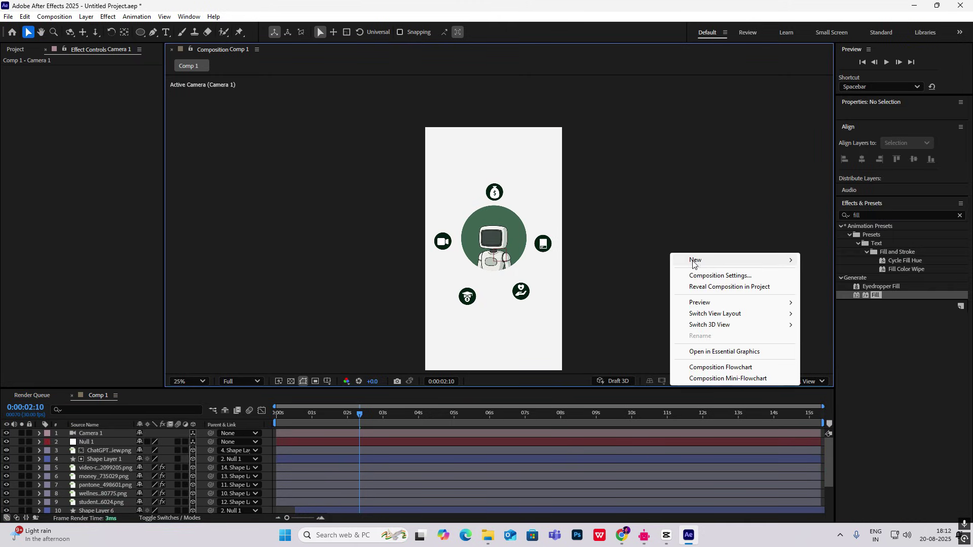
mouse_move(710, 260)
left_click(833, 320)
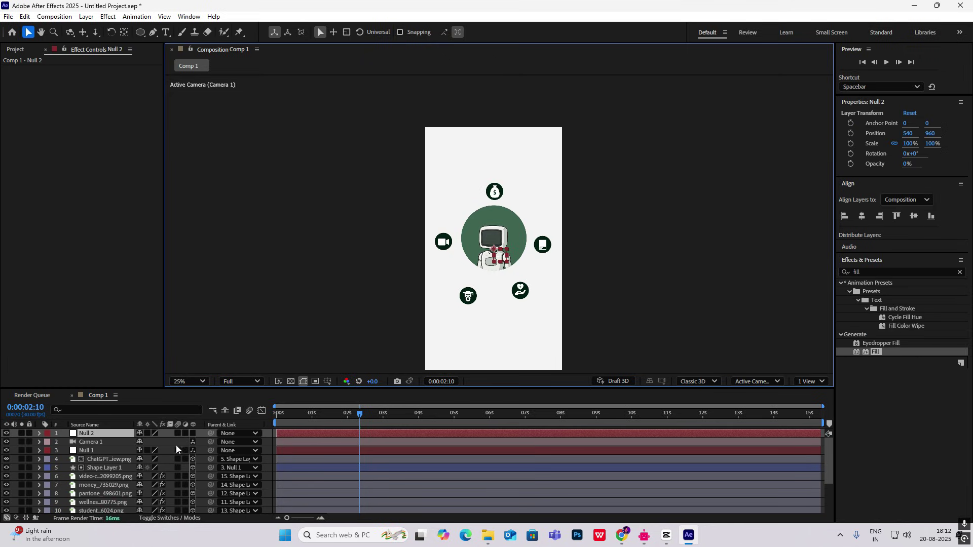
left_click(193, 433)
left_click_drag(211, 443, 104, 436)
- Add Opacity keyframes at 0:00:03:06 to the five icon image layers and Shape Layers 2 through 6
mouse_move(390, 414)
left_mouse_down()
mouse_move(356, 418)
mouse_move(388, 423)
left_mouse_up()
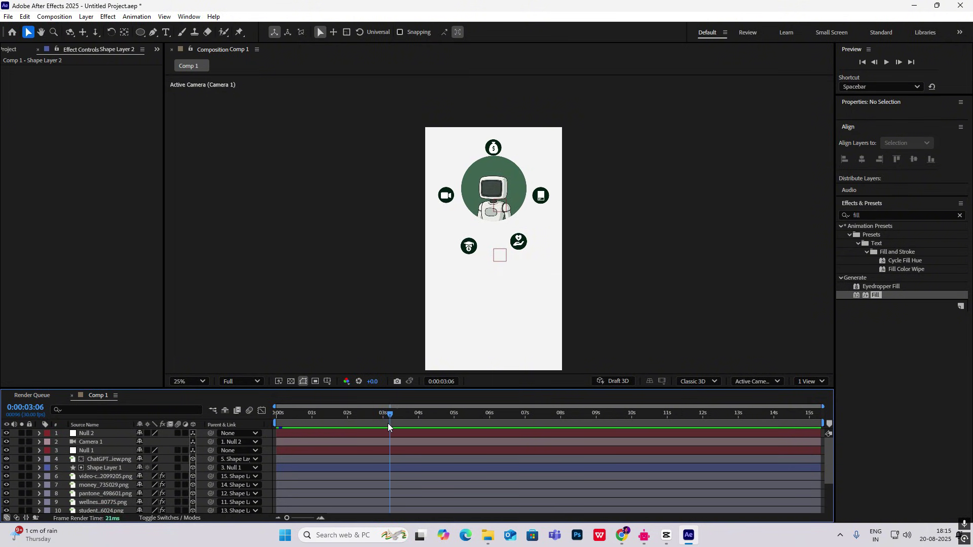
left_click(125, 432)
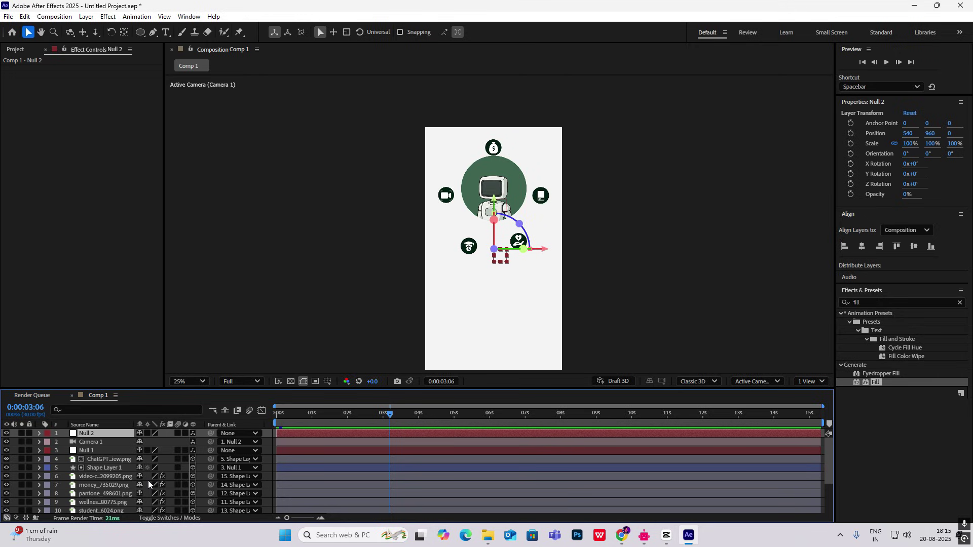
scroll(147, 482, "down", 1)
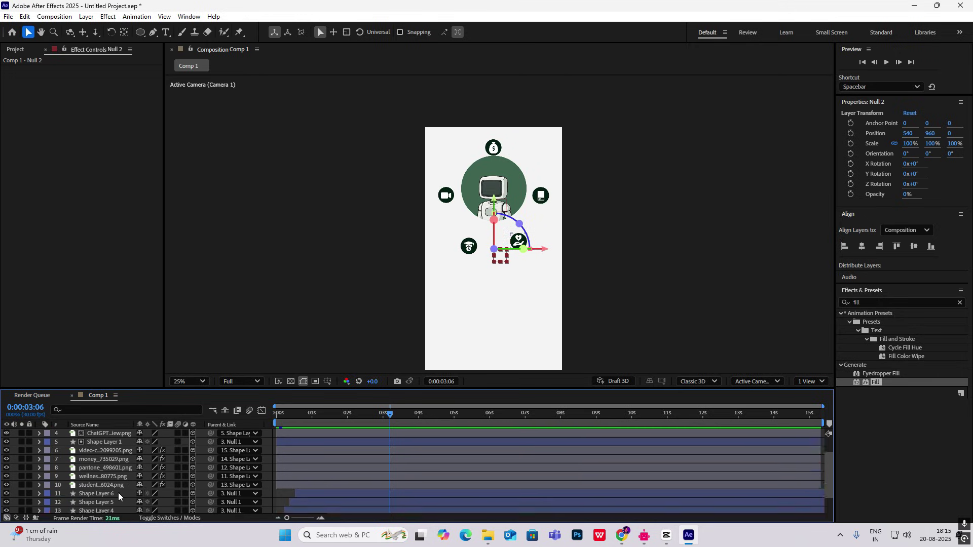
left_click(110, 452)
scroll(111, 456, "down", 1)
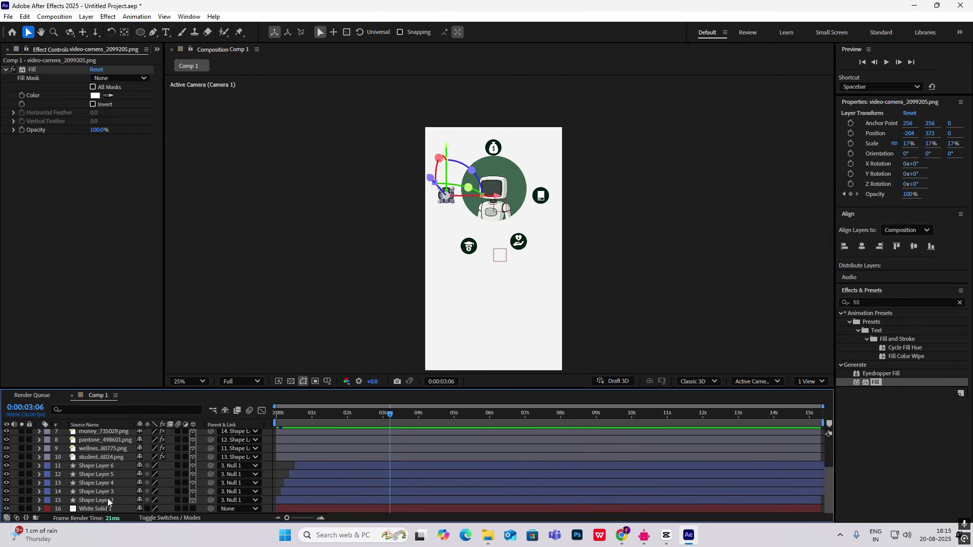
left_click(107, 500, "shift")
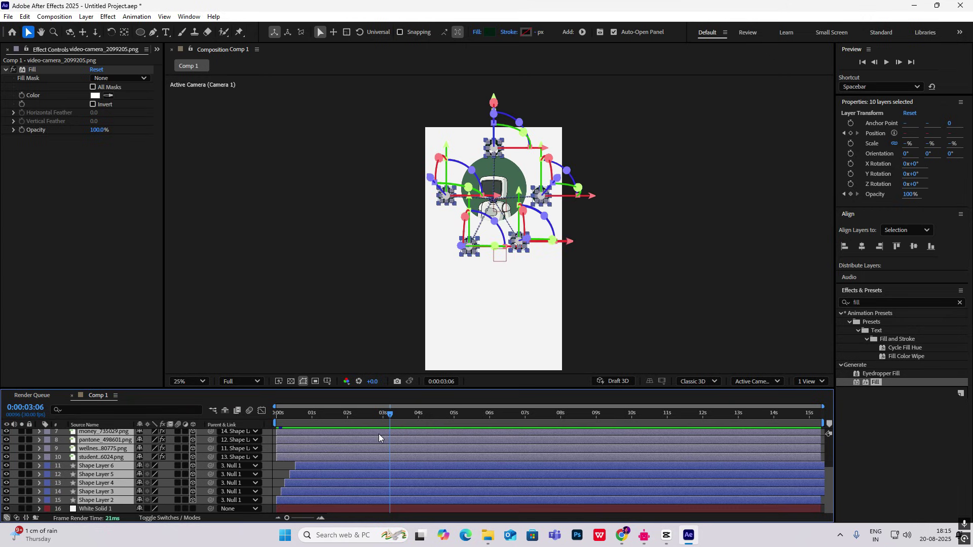
key("t")
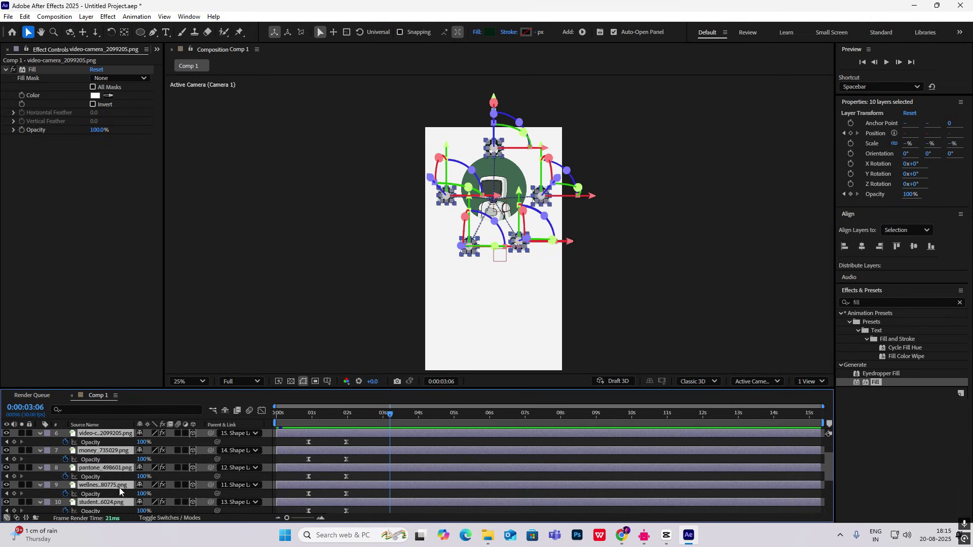
left_click(14, 443)
- Set the Opacity of the icon and small circle layers to 0% at 0:00:03:27 and preview the fade-out
left_click_drag(390, 417, 415, 417)
left_click_drag(143, 443, 25, 444)
left_click(424, 446)
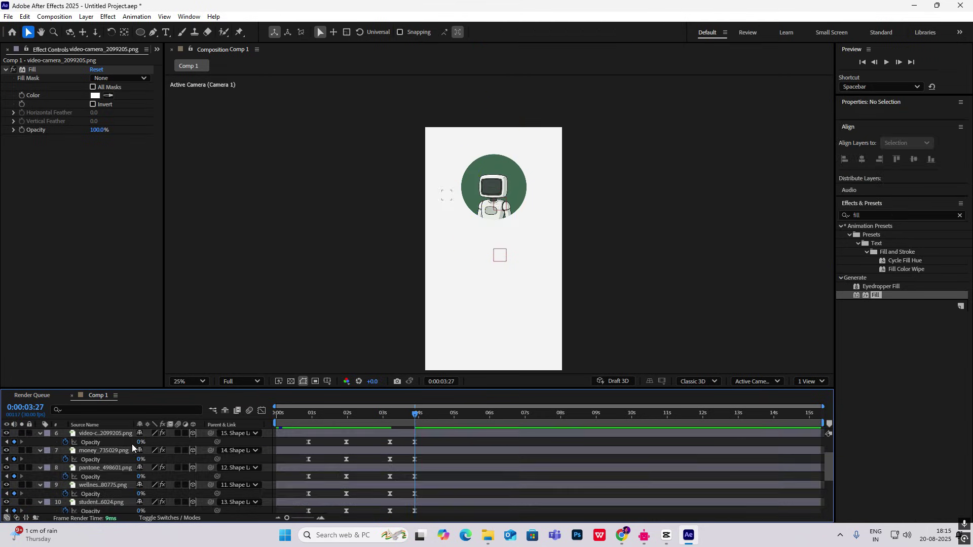
key("ctrl+a")
left_click(39, 435)
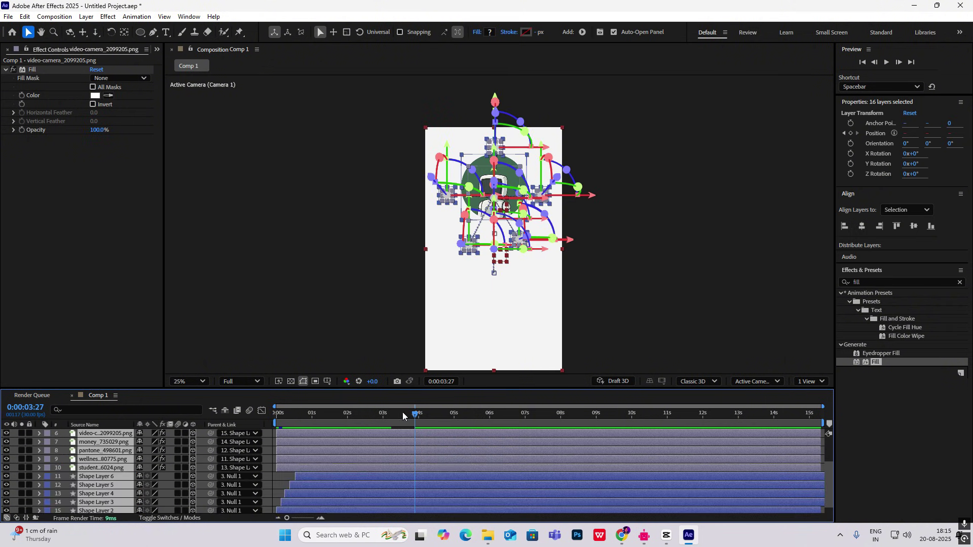
key("space")
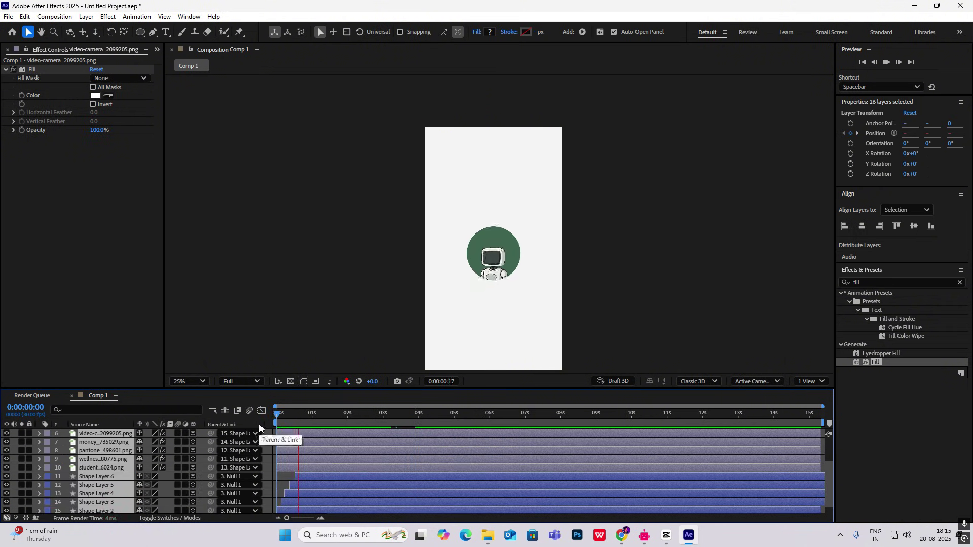
key("space")
left_click(564, 256)
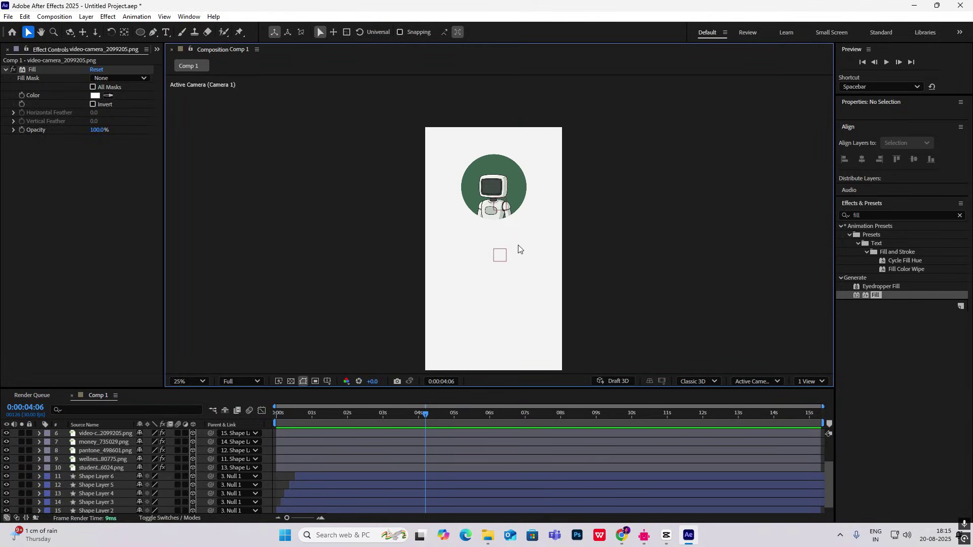
- Set up the Pen tool with no fill and a 5 px stroke in colour 080808
left_click(154, 32)
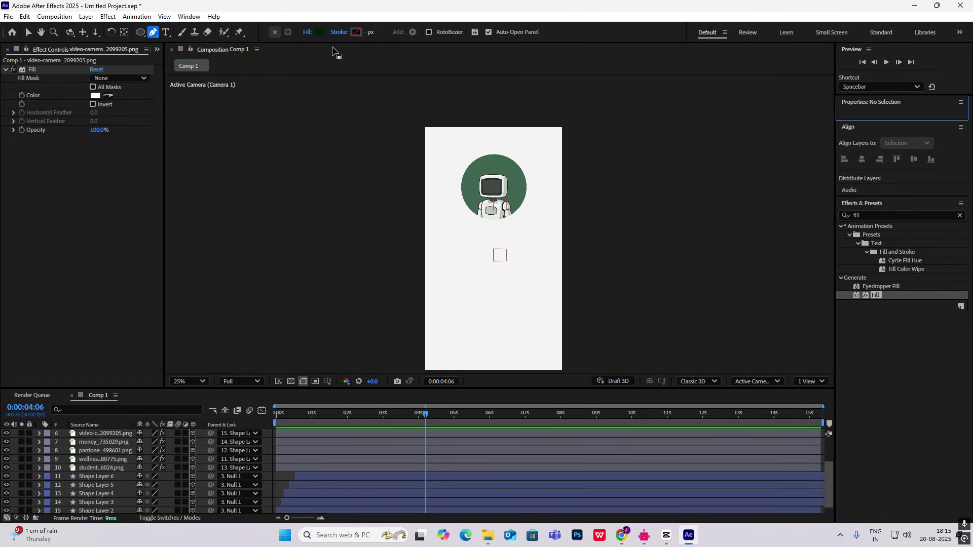
left_click(308, 33)
left_click(435, 240)
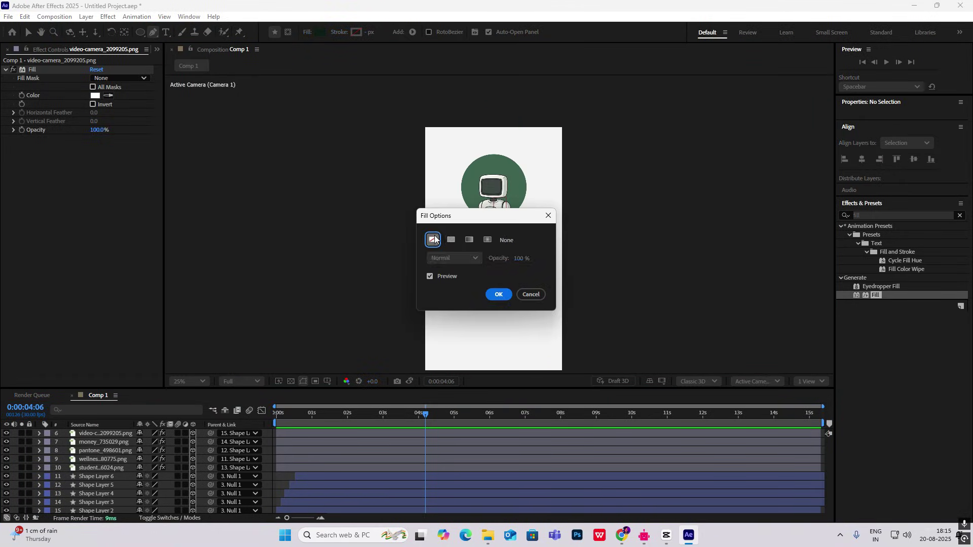
left_click(505, 296)
left_click(357, 33)
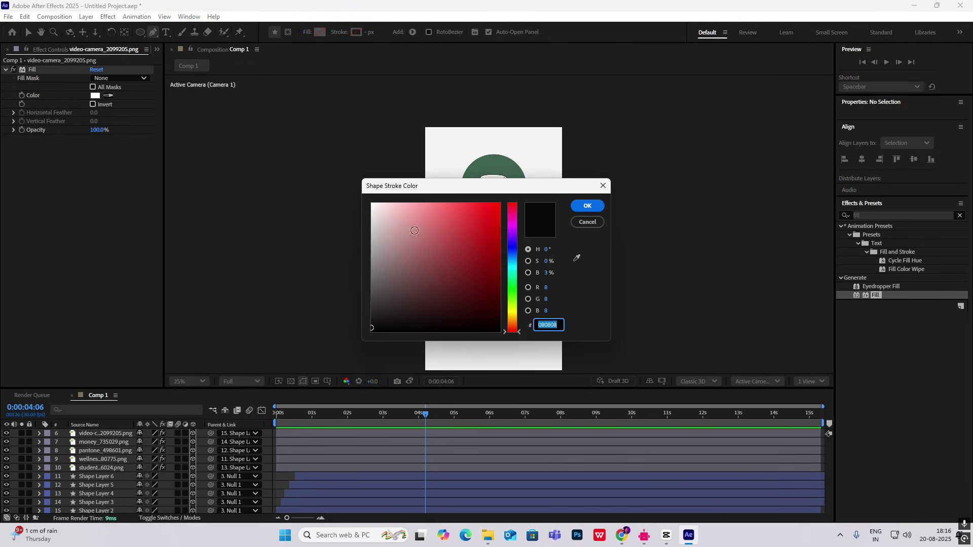
left_click(590, 206)
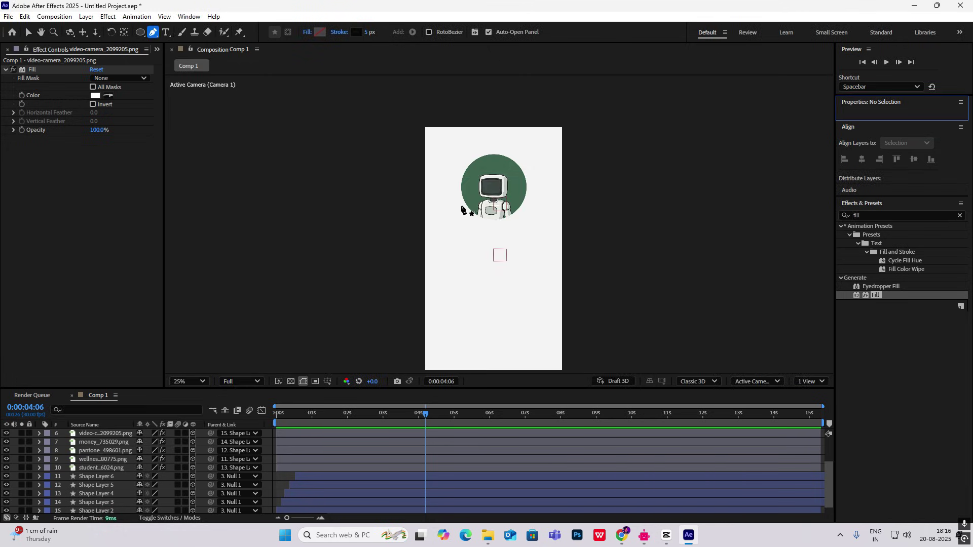
- Draw an S-shaped curve from below the robot down toward the lower left and place its layer just above White Solid 1
left_click(490, 224)
left_click(474, 280)
mouse_move(461, 290)
left_mouse_down()
mouse_move(445, 294)
mouse_move(447, 283)
left_mouse_up()
left_click_drag(451, 328, 448, 348)
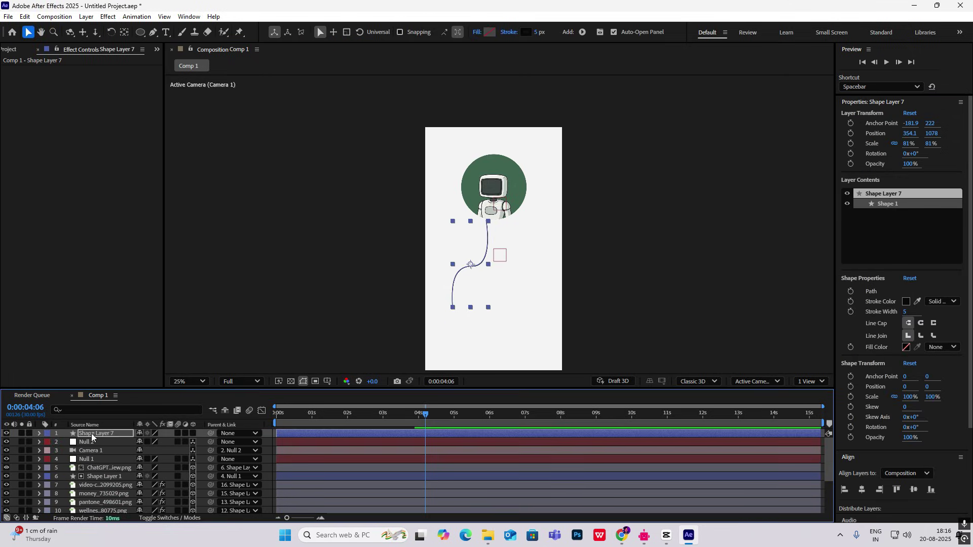
left_click_drag(92, 434, 96, 505)
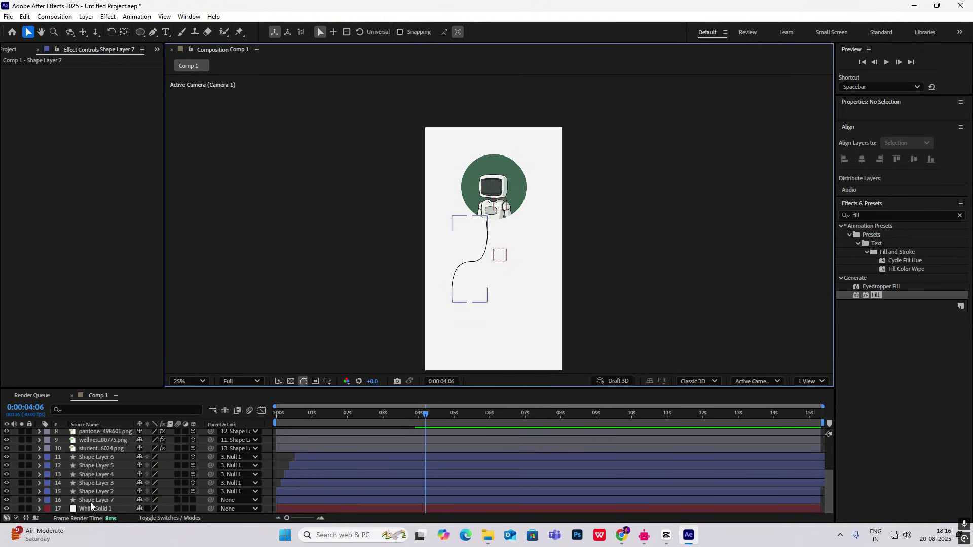
- Add dashes to the stroke of Shape Layer 7 and set the Dash value to 30
left_click(39, 501)
scroll(105, 492, "down", 2)
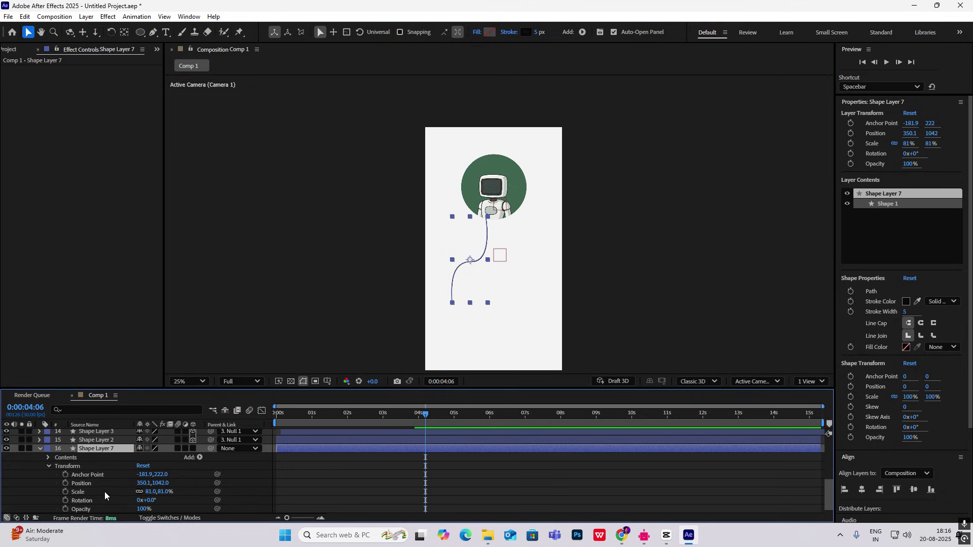
left_click(47, 456)
left_click(57, 467)
scroll(110, 473, "down", 1)
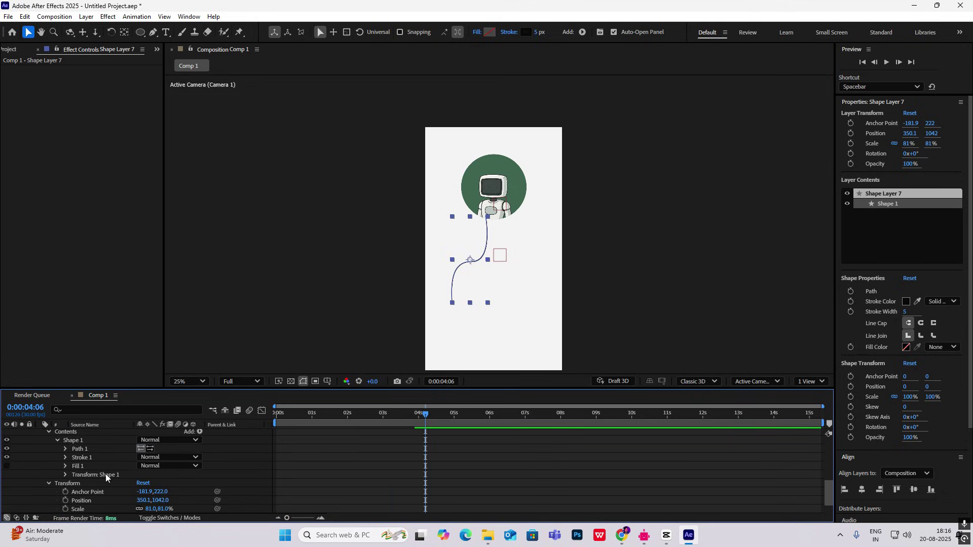
left_click(65, 457)
scroll(102, 469, "down", 2)
left_click(140, 477)
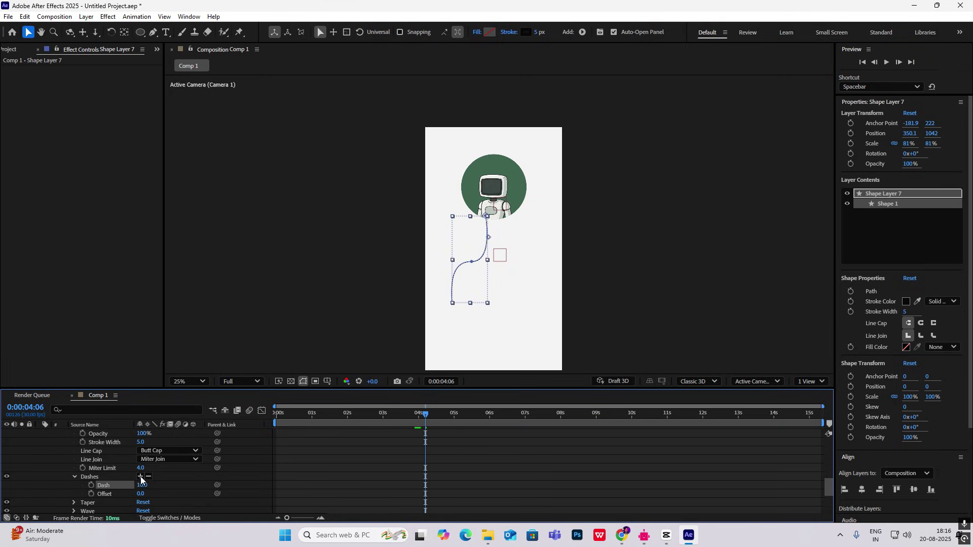
left_click_drag(142, 485, 152, 486)
left_click(659, 278)
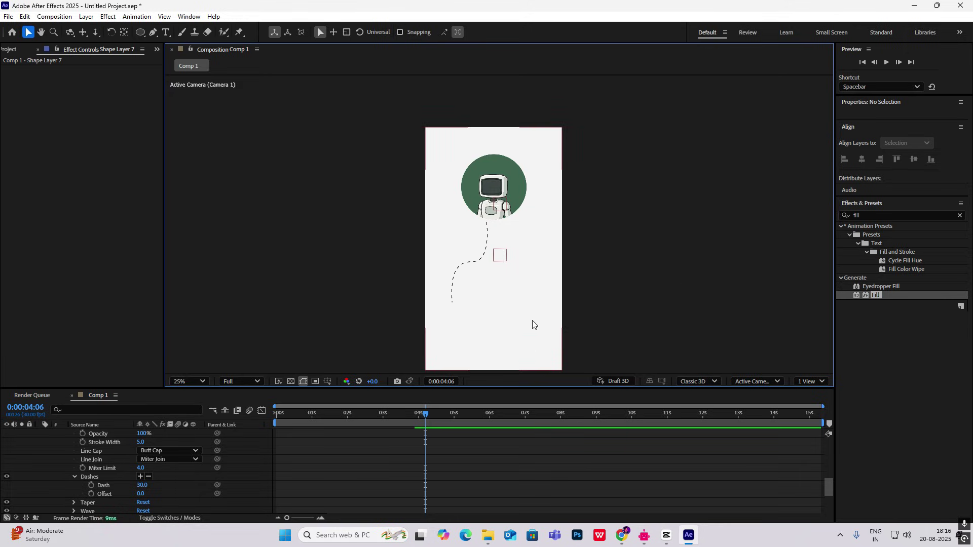
- Add Trim Paths to Shape Layer 7 and set an End keyframe at 0:00:03:24
mouse_move(421, 415)
left_mouse_down()
mouse_move(384, 416)
mouse_move(412, 425)
left_mouse_up()
scroll(99, 483, "up", 3)
scroll(98, 479, "down", 3)
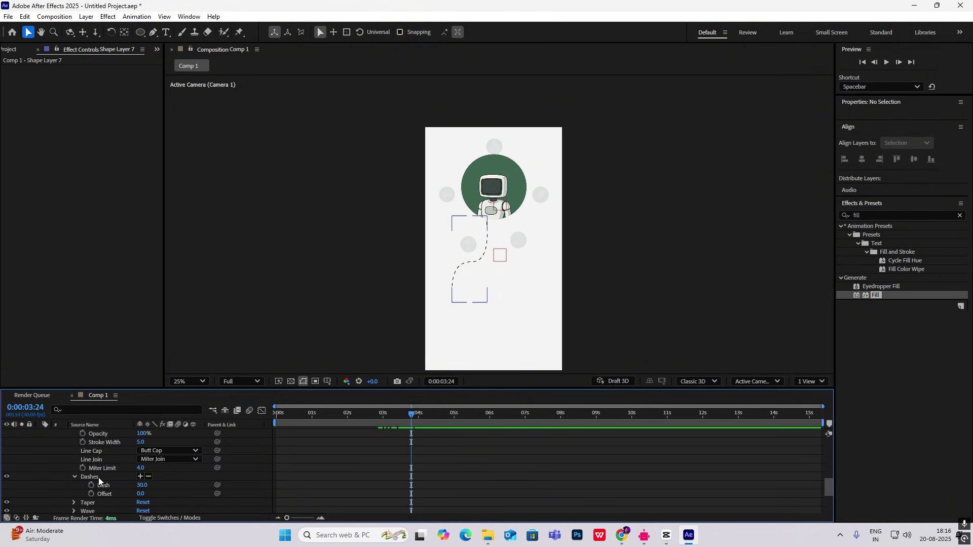
scroll(104, 482, "up", 3)
left_click(581, 32)
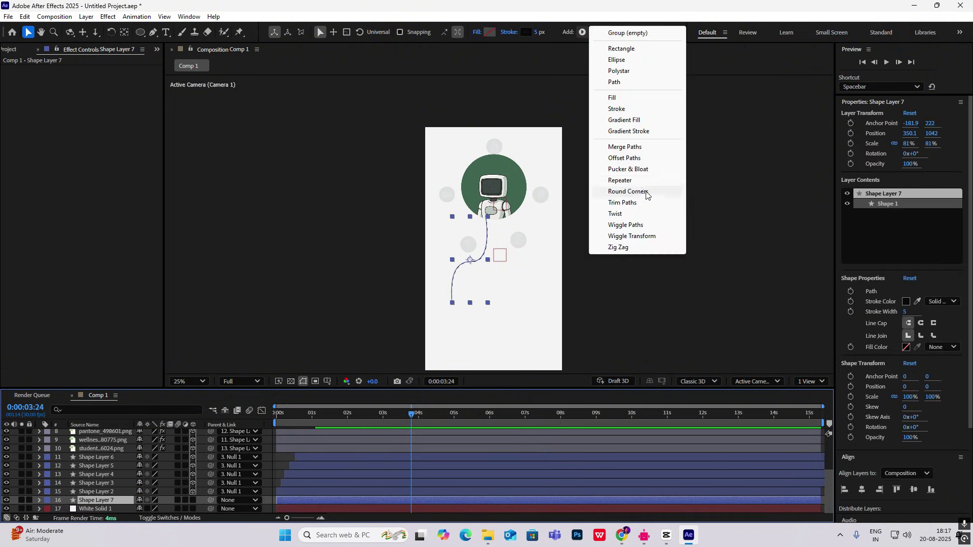
left_click(637, 204)
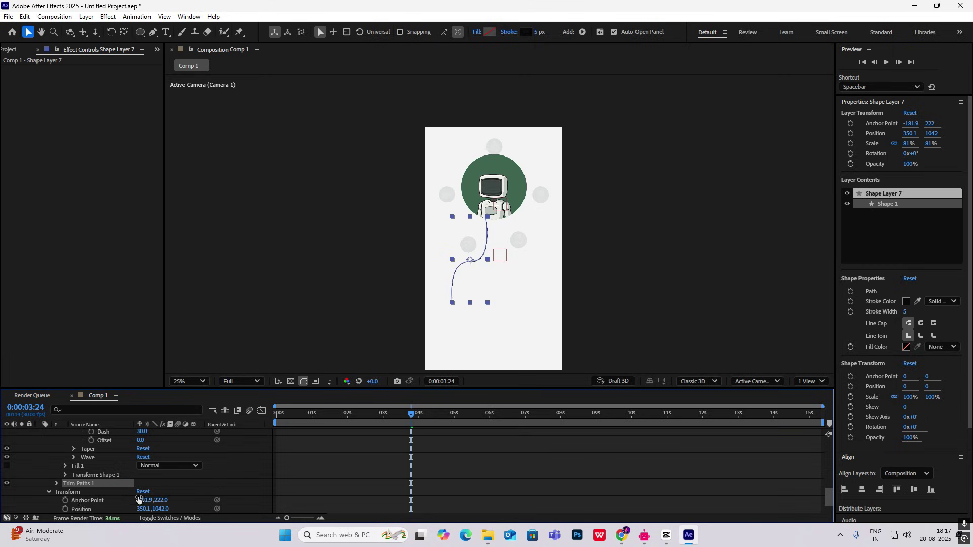
left_click(56, 484)
scroll(71, 479, "down", 2)
left_click(75, 466)
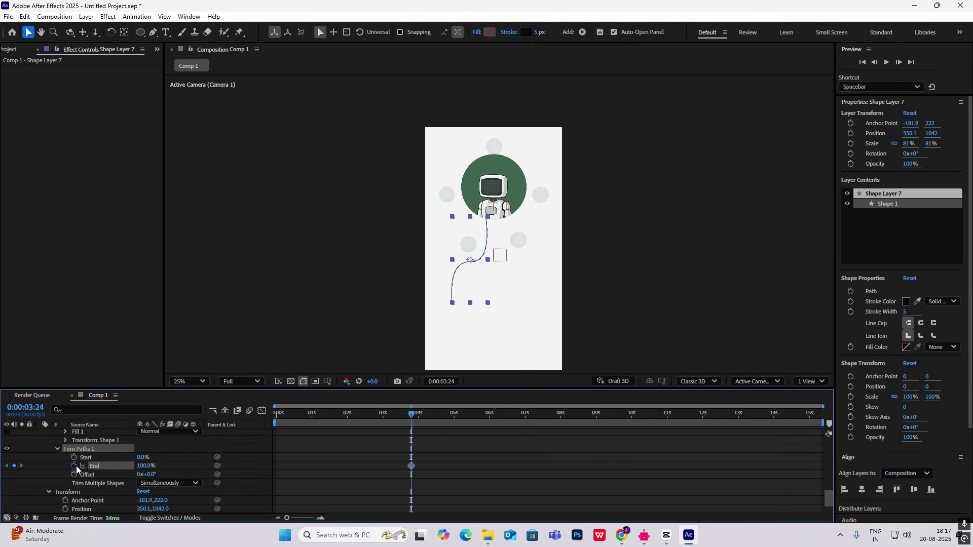
- Animate the Trim Paths End from 0% to 100% over just under one second, apply Easy Ease, and preview the line drawing on
left_click_drag(413, 416, 445, 419)
left_click(14, 466)
left_click(6, 466)
left_click_drag(140, 467, 58, 468)
left_click_drag(474, 457, 379, 476)
key("F9")
key("space")
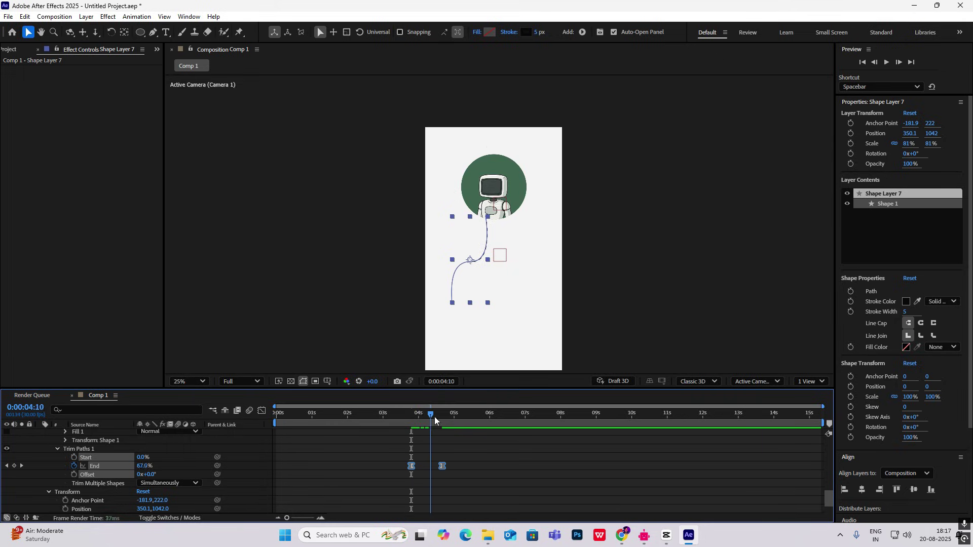
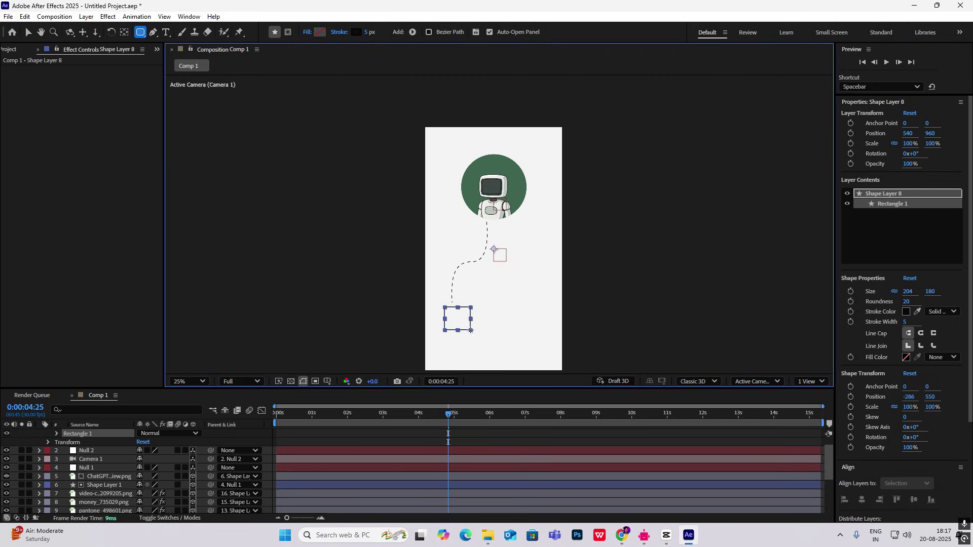
- Set the Roundness of the rectangle in Shape Layer 8 to 42 and collapse the layer
scroll(58, 451, "up", 1)
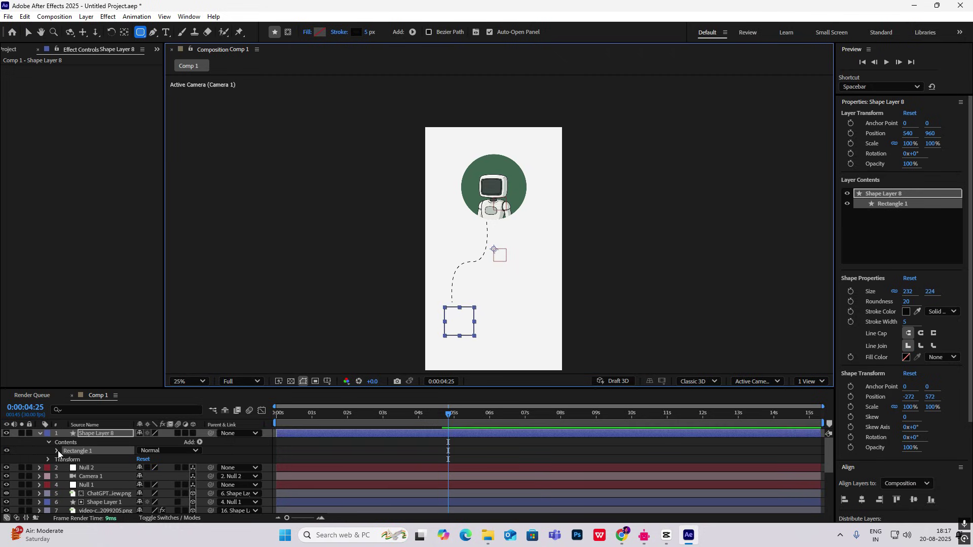
left_click(57, 450)
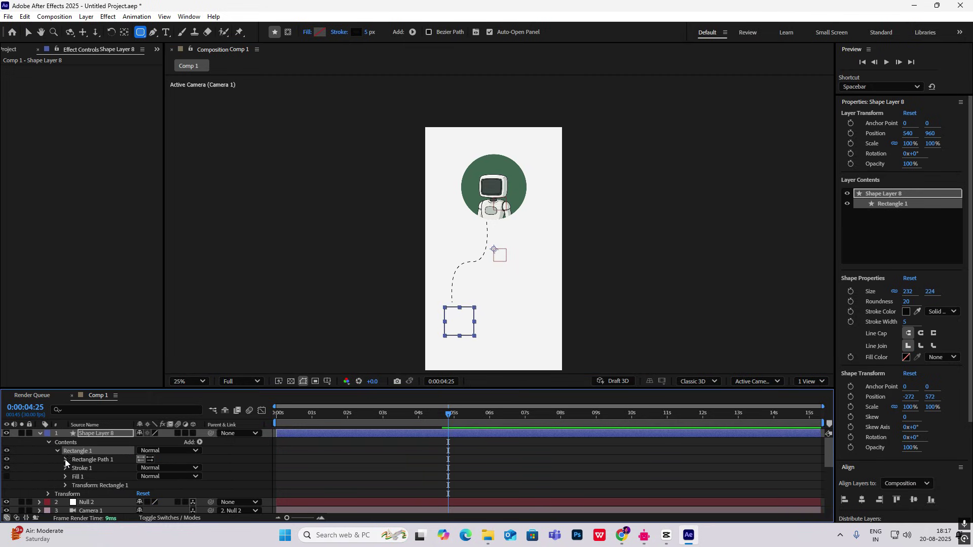
left_click(65, 459)
left_click_drag(145, 488, 150, 486)
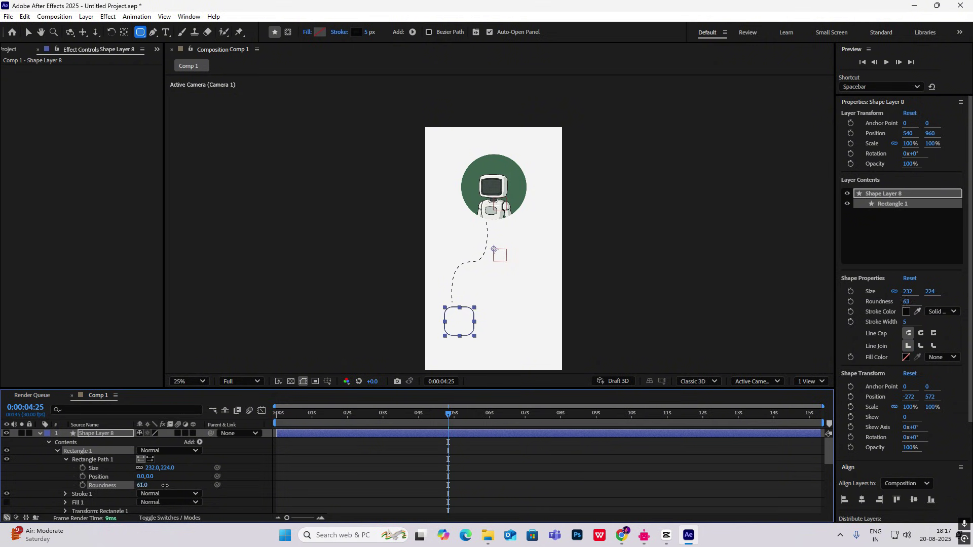
key("u")
key("v")
- Give the rounded rectangle a dark green solid fill and remove its stroke
left_click(490, 33)
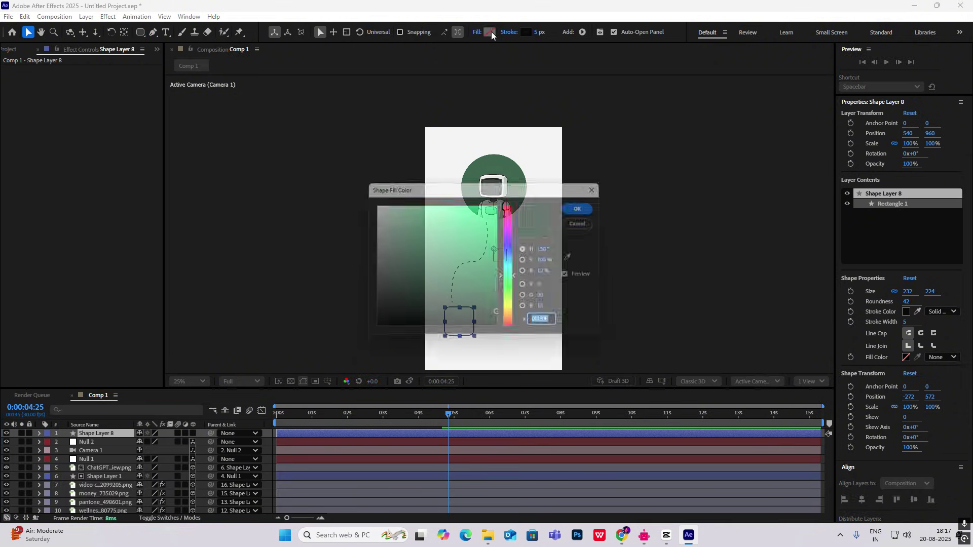
left_click(500, 316)
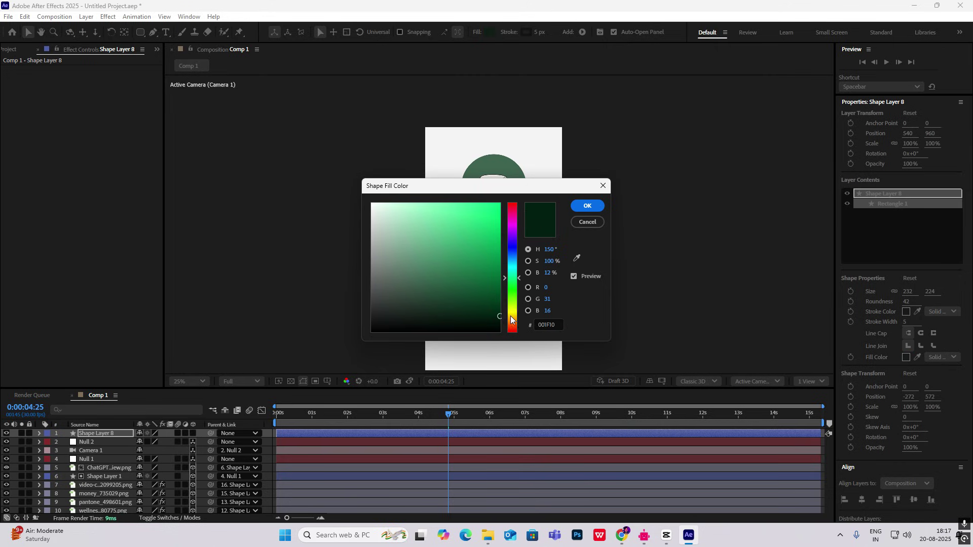
left_click(588, 205)
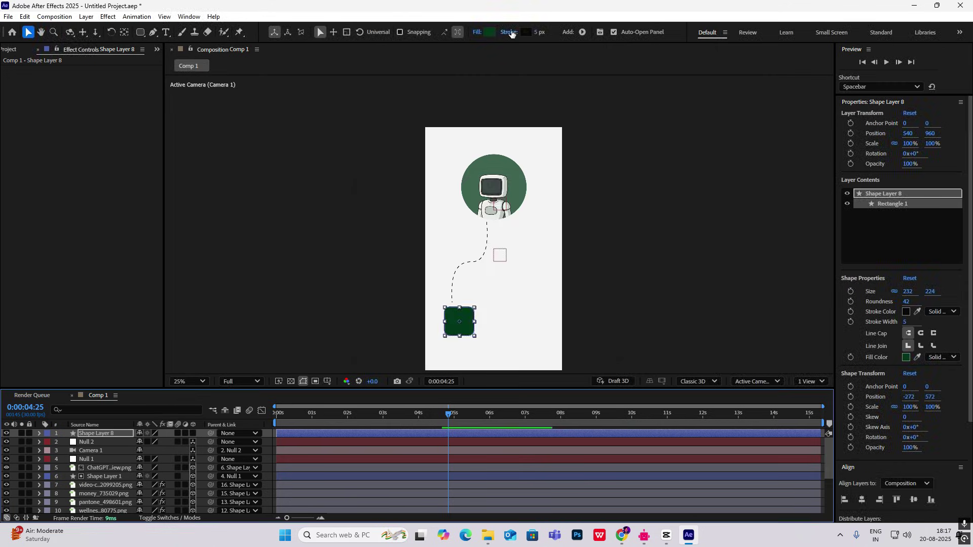
left_click(509, 32)
left_click(433, 239)
left_click(498, 294)
left_click(636, 290)
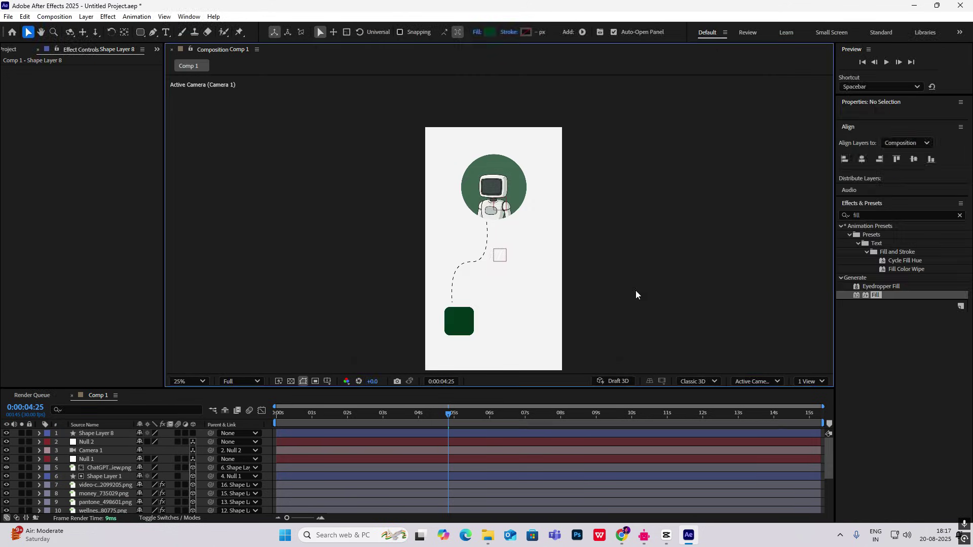
- Move the green rounded rectangle up to meet the lower end of the dashed line and show the project's footage list
left_click_drag(464, 324, 459, 320)
left_click(612, 248)
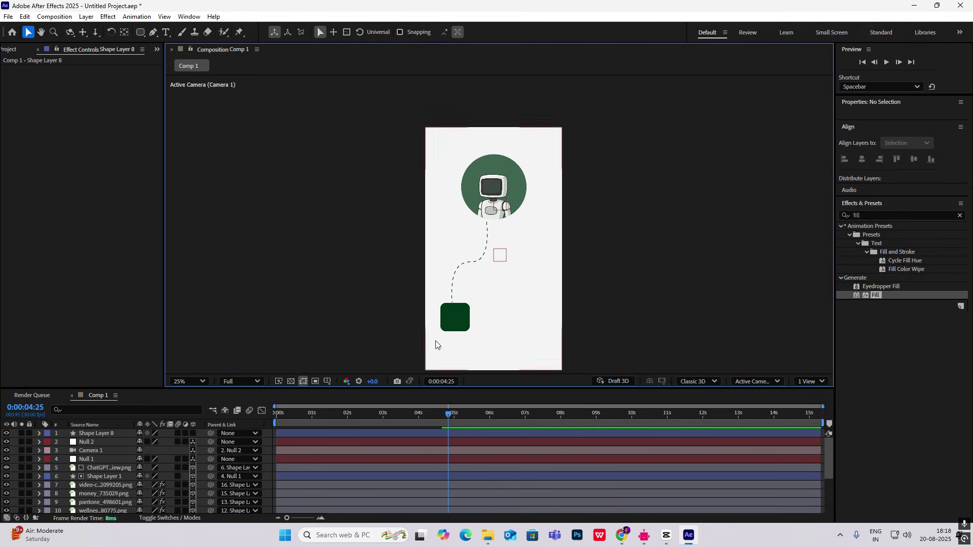
left_click(23, 50)
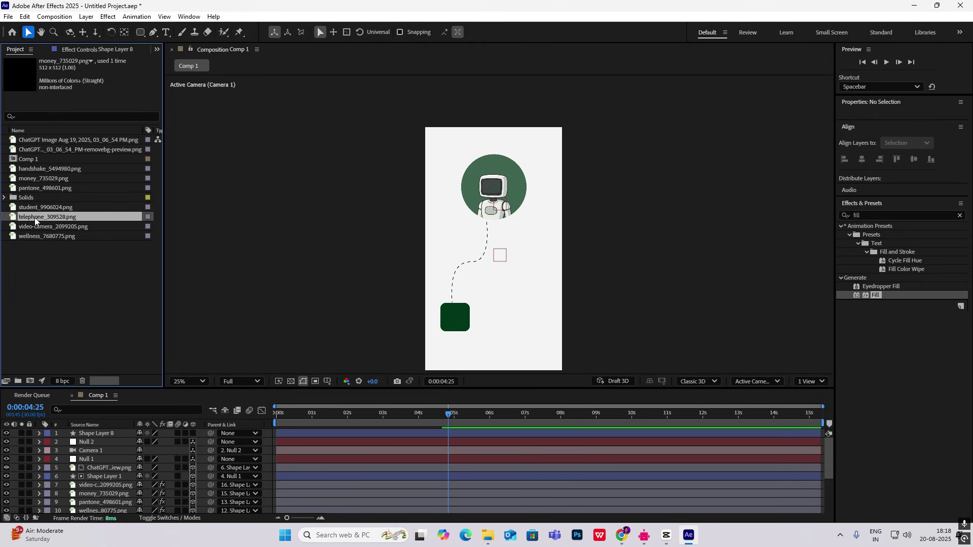
- Add telephone_309528.png to the composition as a 3D layer, scale it to 32%, and place it over the green box
left_click_drag(35, 218, 95, 432)
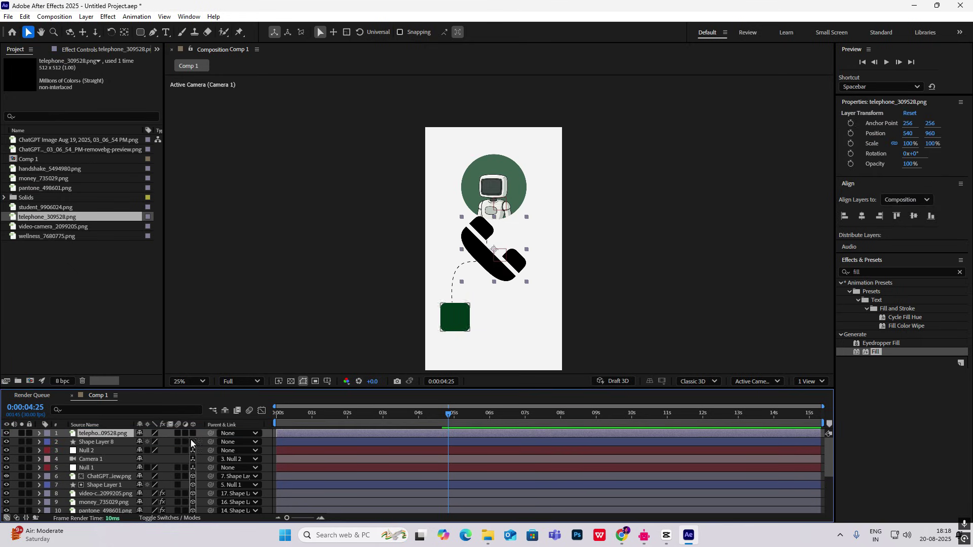
left_click_drag(193, 441, 192, 434)
key("s")
left_click_drag(179, 443, 144, 443)
left_click_drag(497, 255, 458, 323)
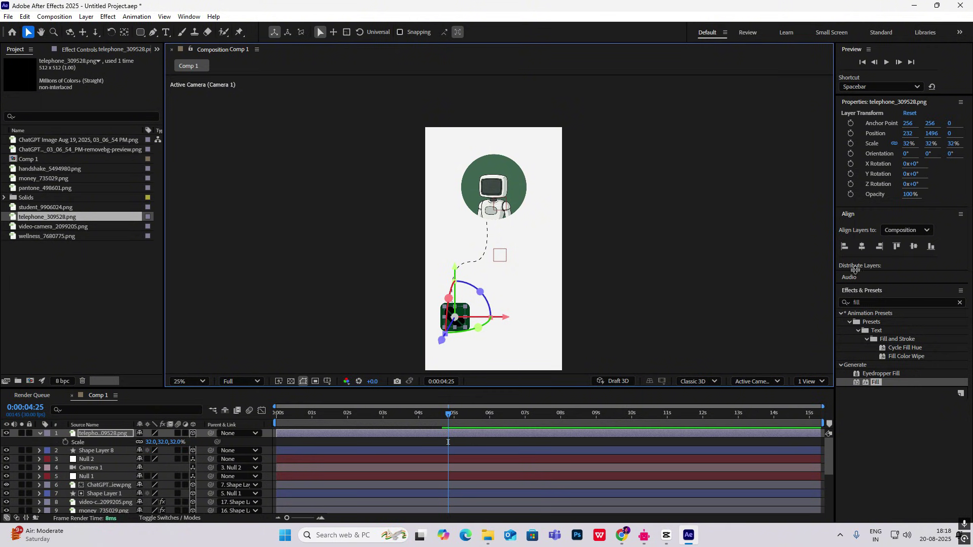
- Apply the Fill effect to the telephone icon and set its color to white (FFFFFF)
double_click(877, 383)
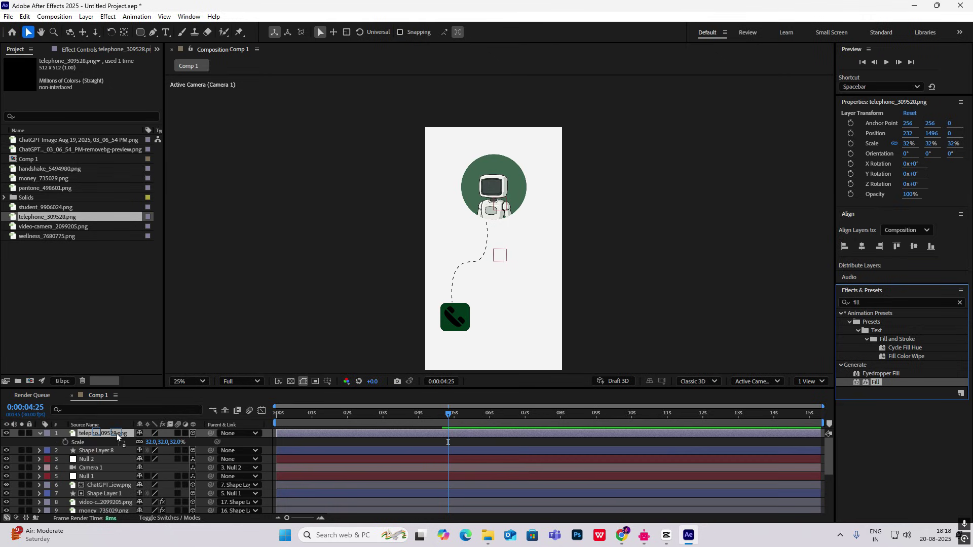
left_click(96, 95)
left_click_drag(387, 228, 198, 93)
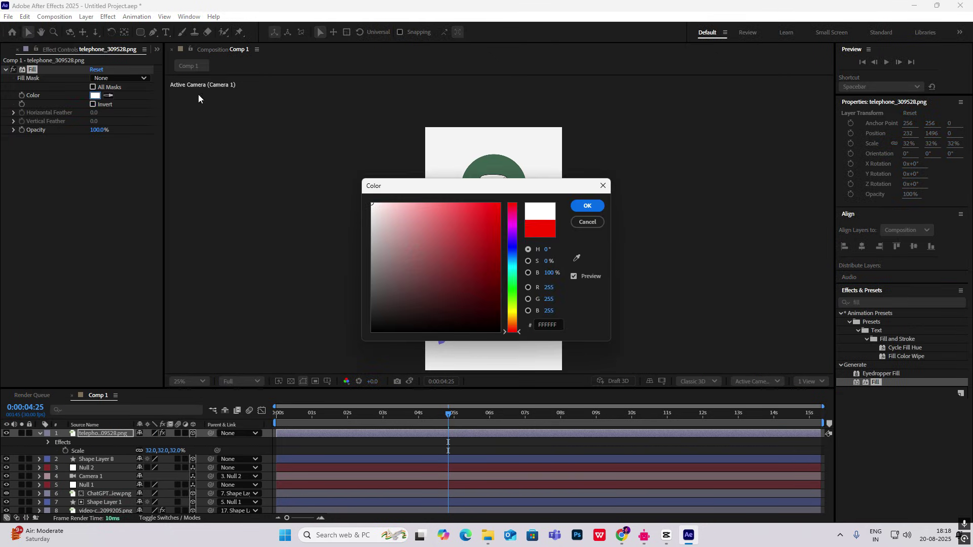
left_click(588, 209)
left_click(683, 206)
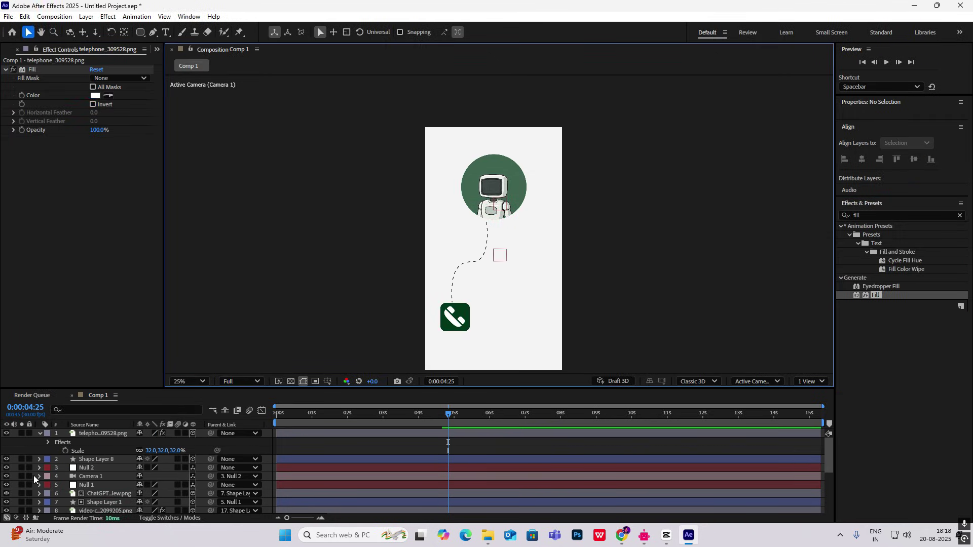
- Pre-compose the telephone icon and Shape Layer 8 into a new composition named phone
left_click(40, 434)
left_click_drag(375, 414, 435, 441)
left_click(100, 433)
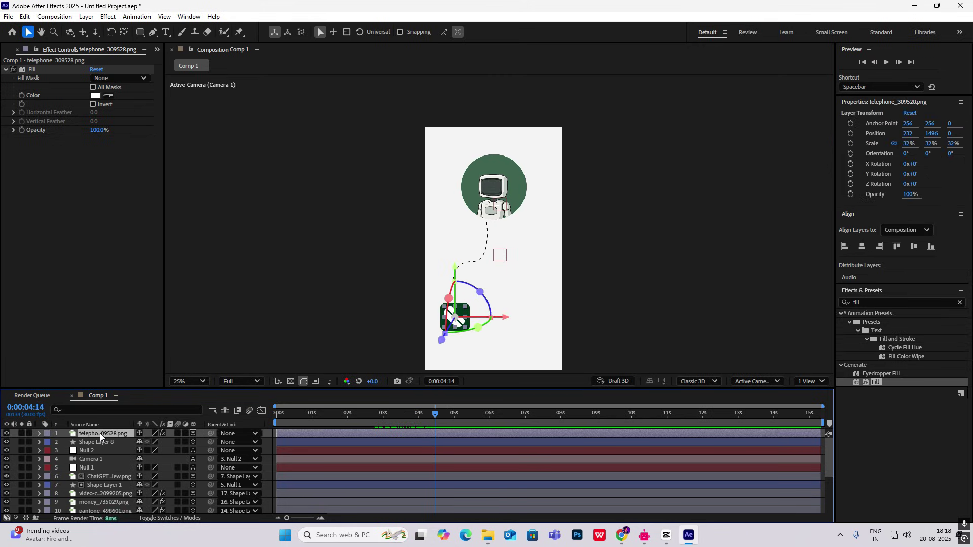
left_click(113, 441, "ctrl")
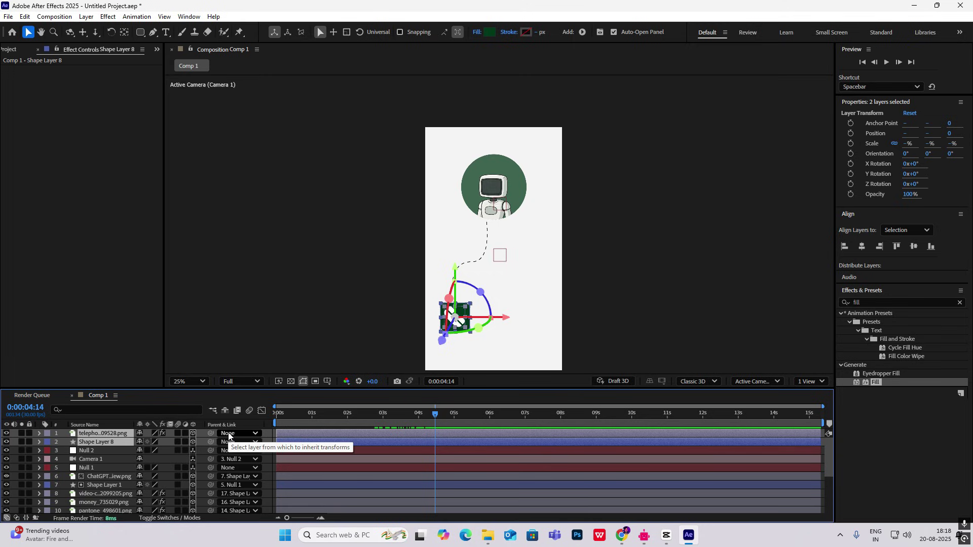
key("ctrl+shift+c")
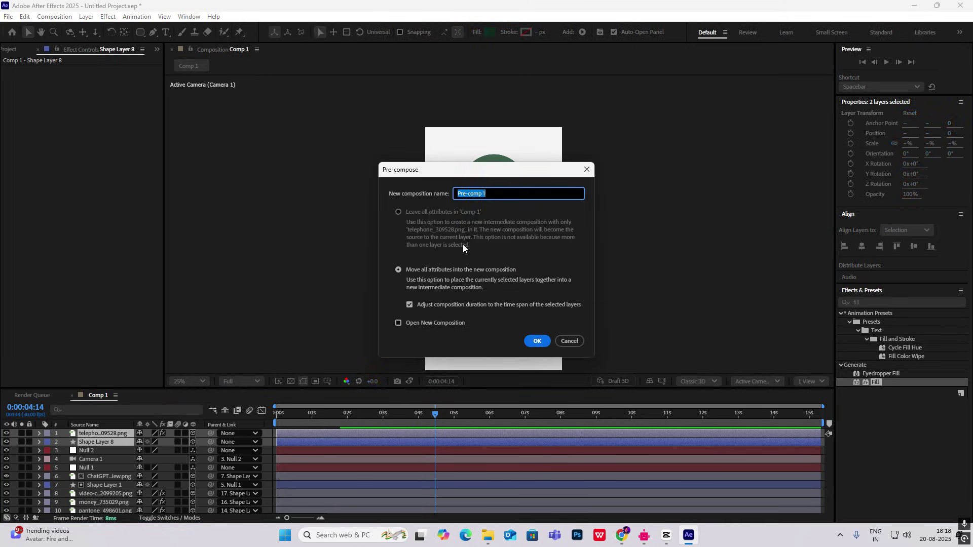
type("phone")
key("Return")
- Make the phone layer 3D and add Position and Opacity keyframes at 0:00:04:10
mouse_move(443, 416)
left_mouse_down()
mouse_move(410, 421)
mouse_move(430, 430)
left_mouse_up()
left_click(192, 434)
key("p")
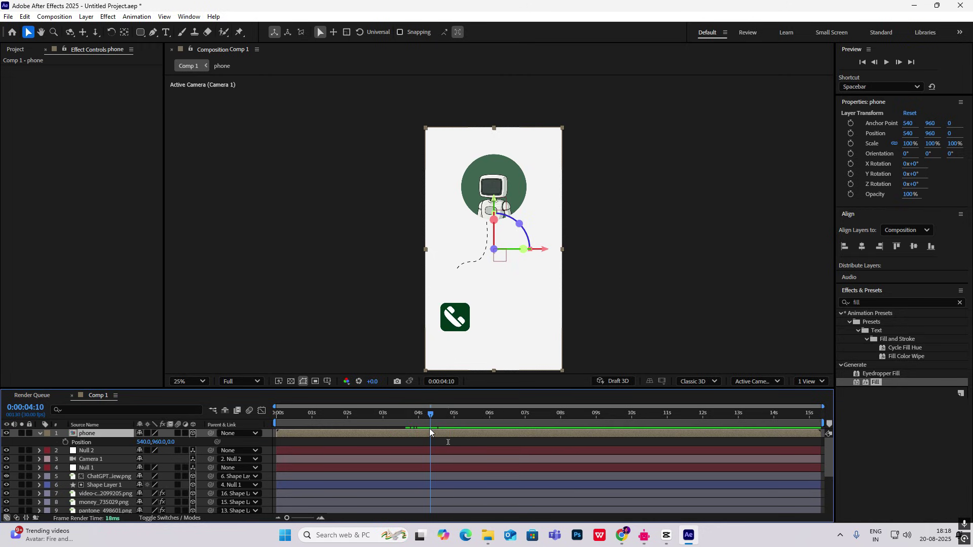
left_click(65, 443)
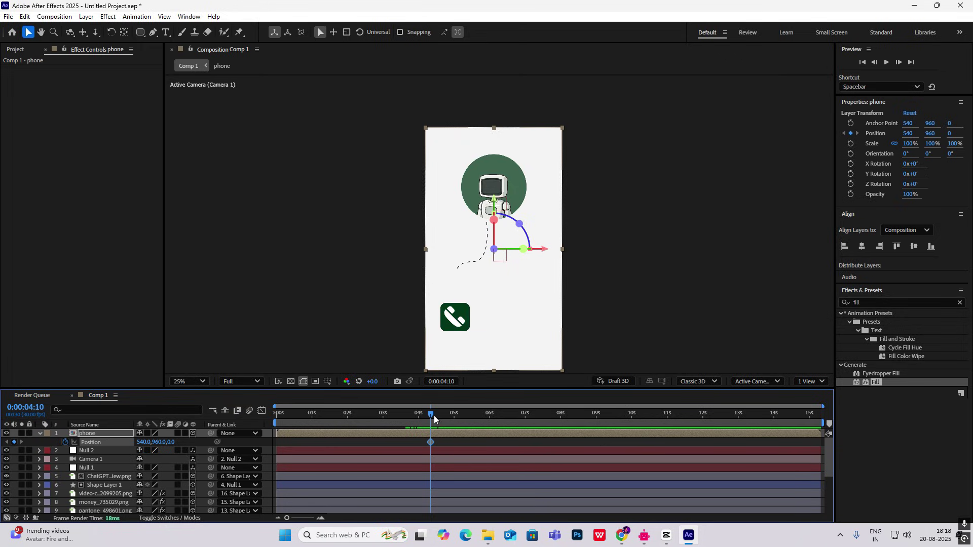
key("shift+t")
left_click(65, 451)
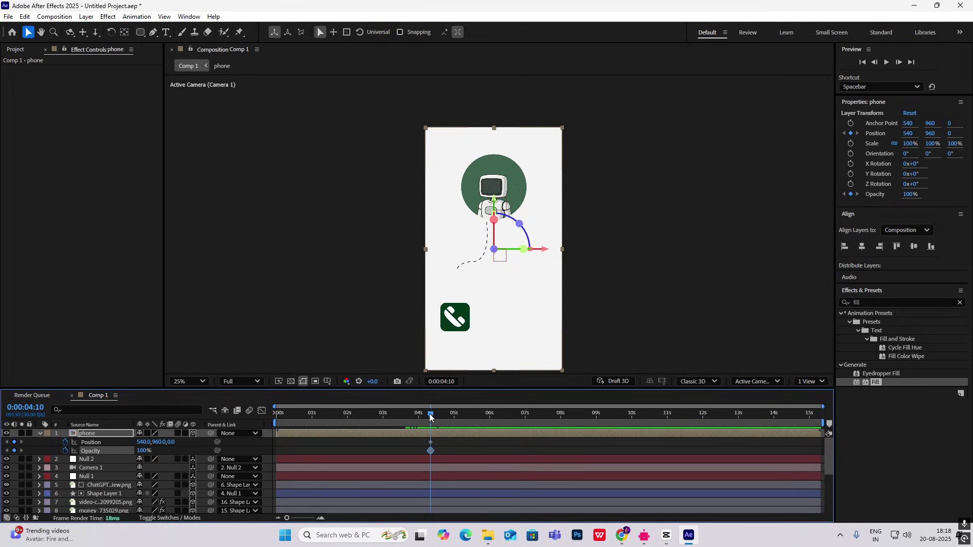
- Add phone keyframes at 0:00:04:29 and set the starting values to Y position 1177 and Opacity 0%
left_click_drag(431, 417, 455, 422)
left_click(14, 442)
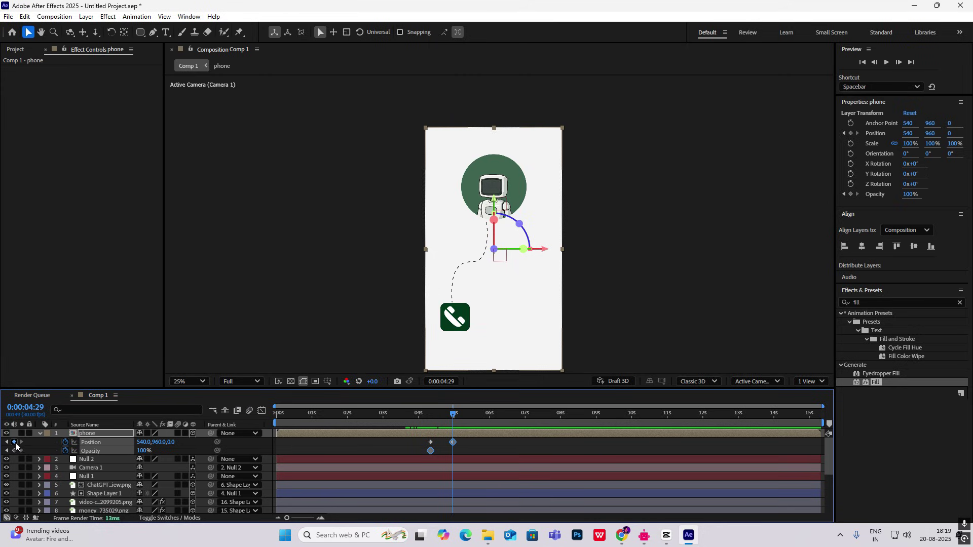
left_click(7, 451)
left_click_drag(160, 445, 21, 452)
- Easy Ease the phone keyframes, shape the speed curves to peak early, preview, and move the end keyframes to about 5.2 seconds
left_click_drag(471, 440, 421, 454)
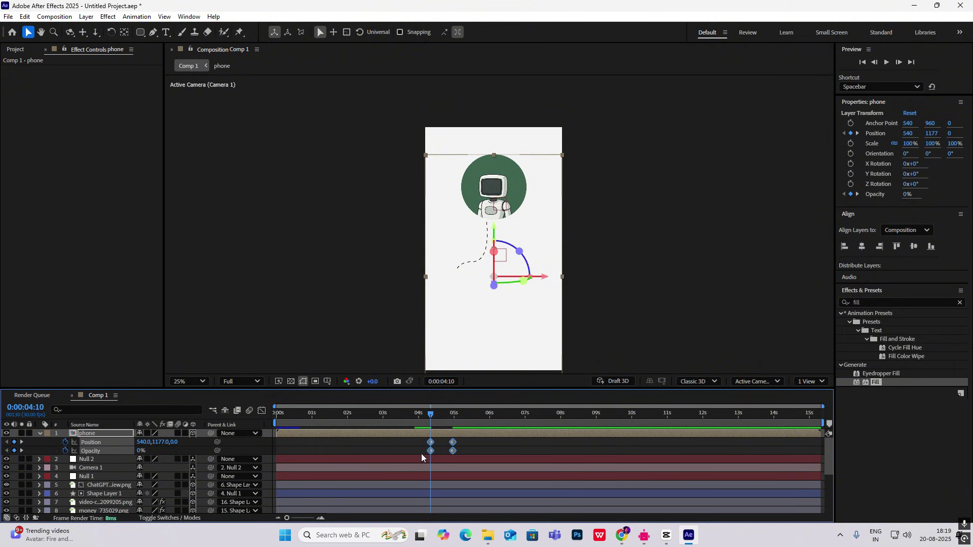
left_click(261, 410)
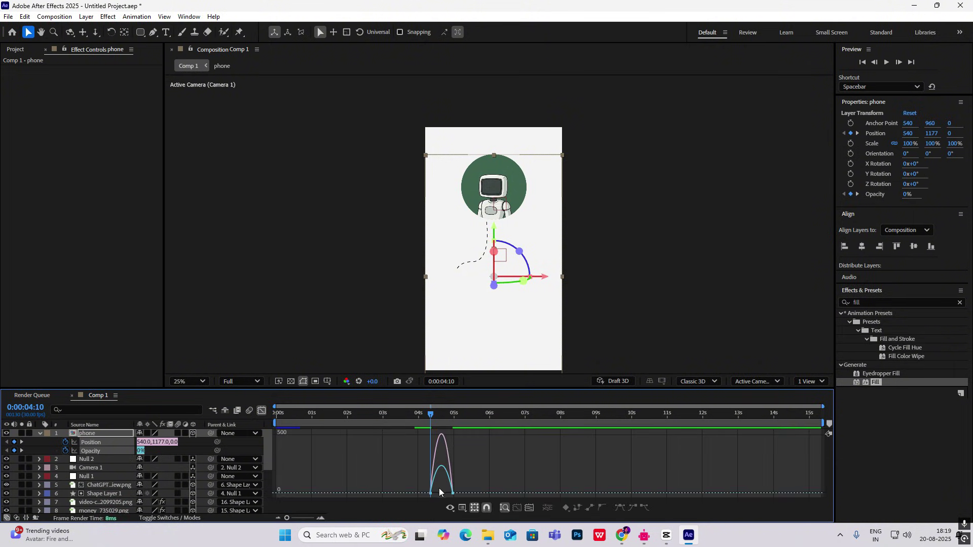
left_click_drag(498, 478, 434, 491)
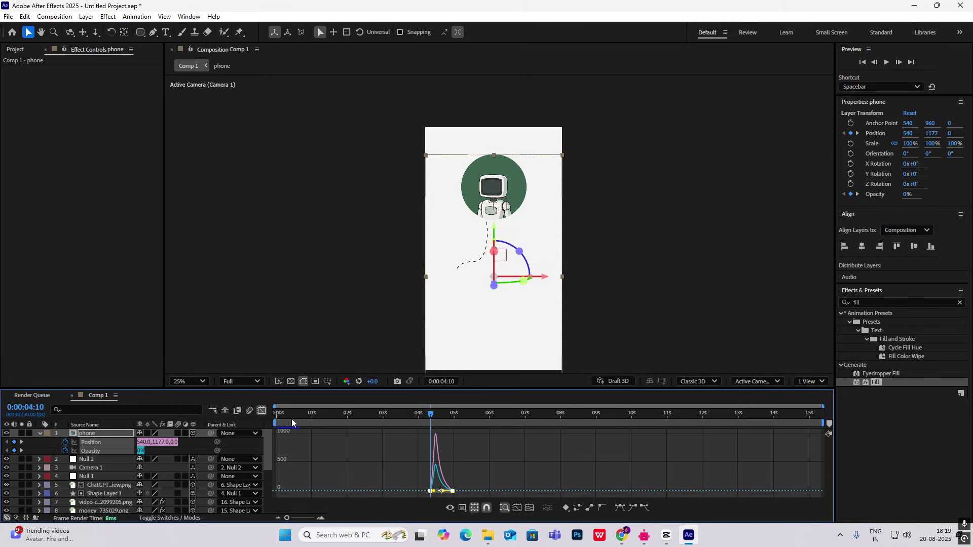
key("shift+F3")
key("space")
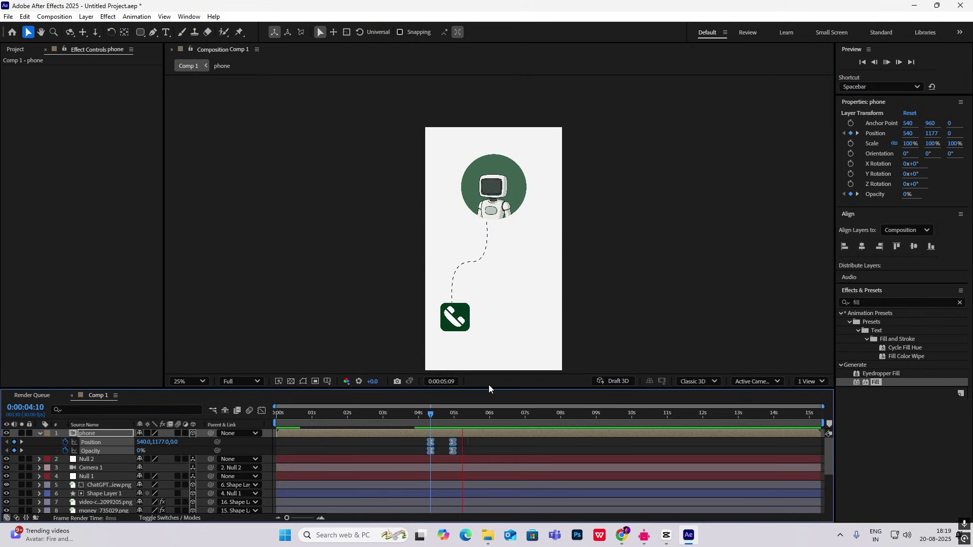
key("space")
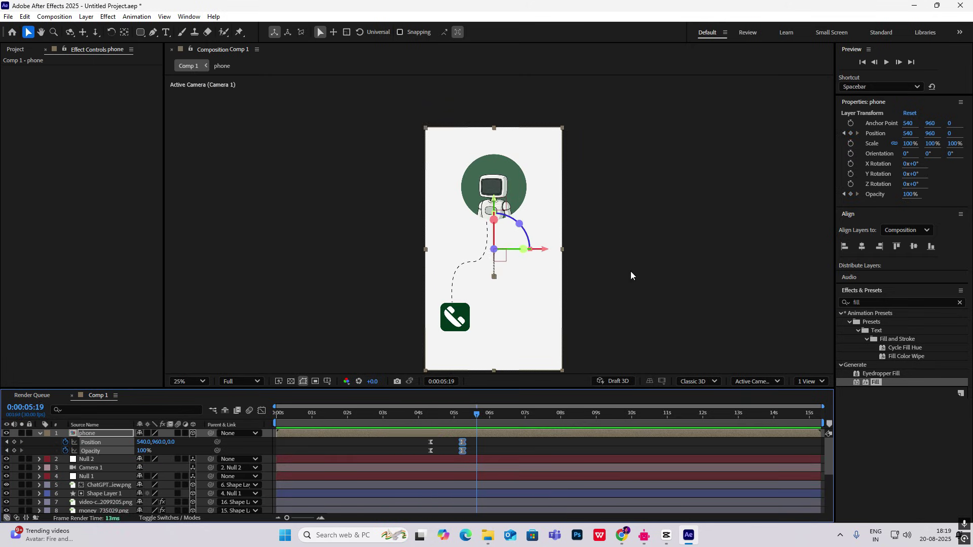
- Switch to CapCut, examine the reference clip from the phone box to about 6 seconds, and return to After Effects
left_click(666, 537)
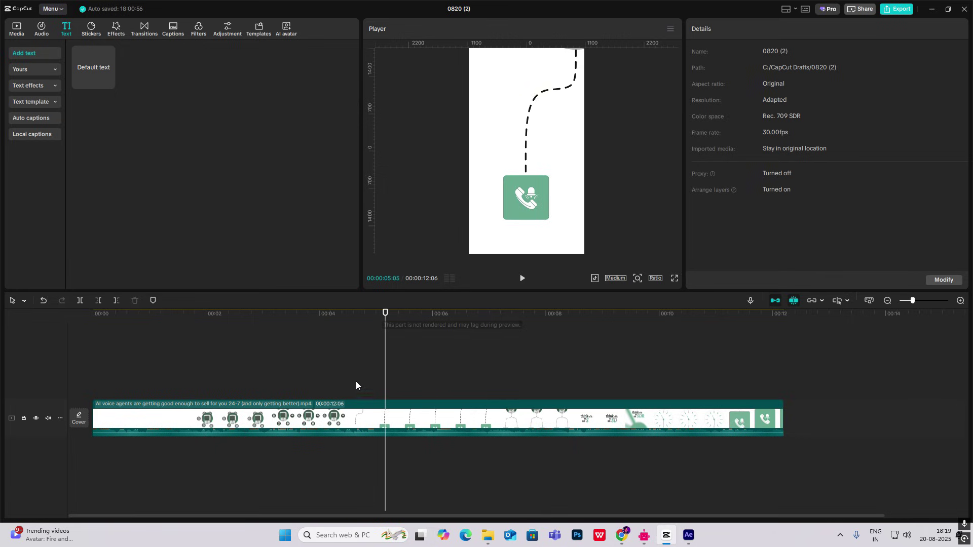
left_click_drag(386, 394, 433, 401)
left_click(687, 537)
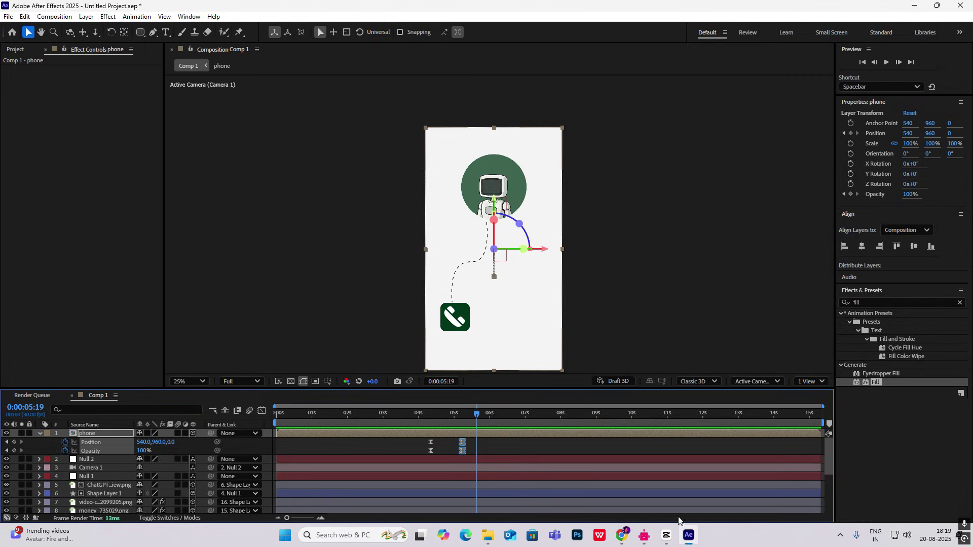
- Open the phone pre-comp and add a wiggle expression to the telephone icon's Position
key("period")
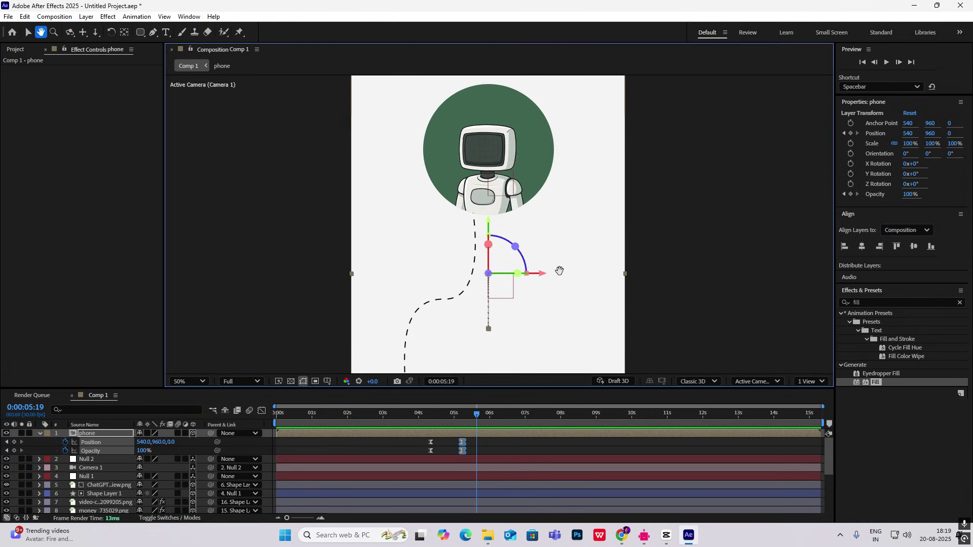
left_click_drag(561, 272, 578, 145)
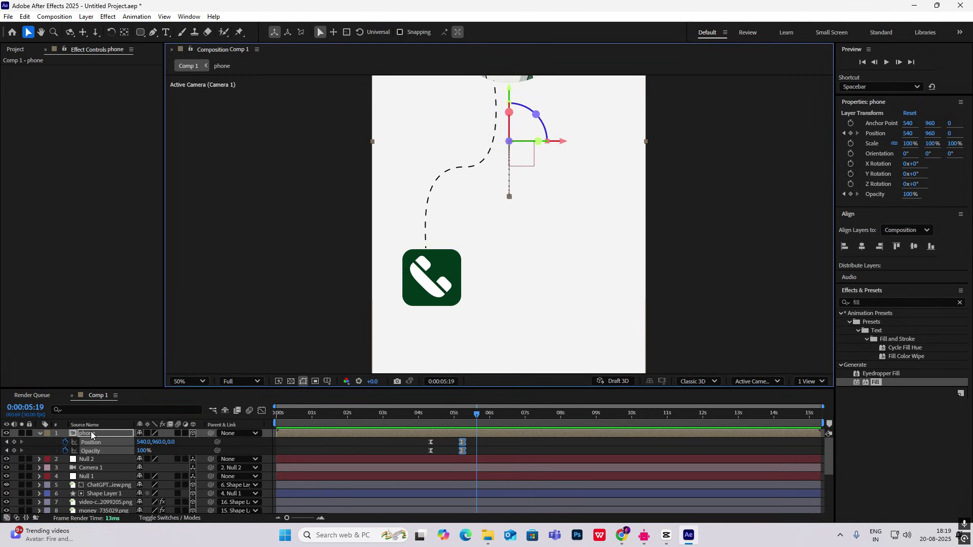
left_click(41, 433)
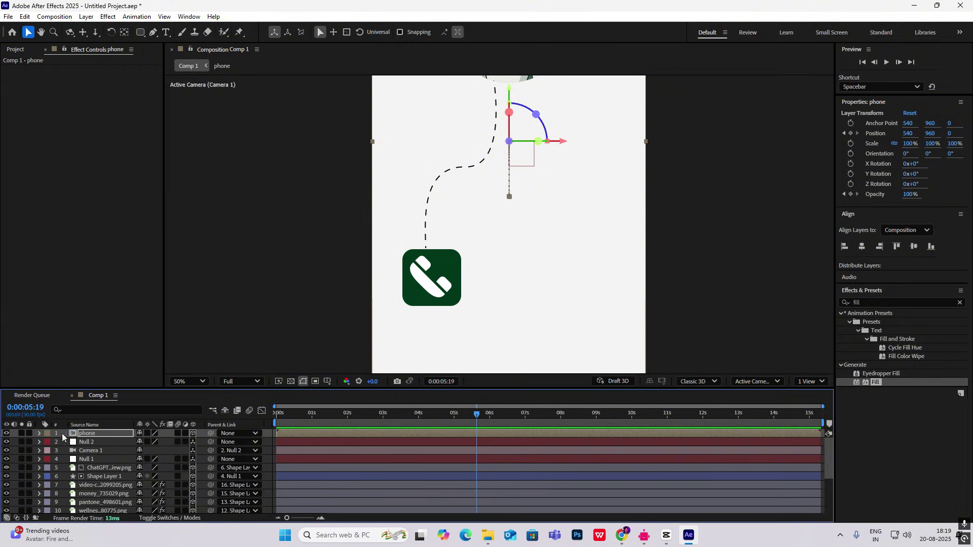
double_click(94, 434)
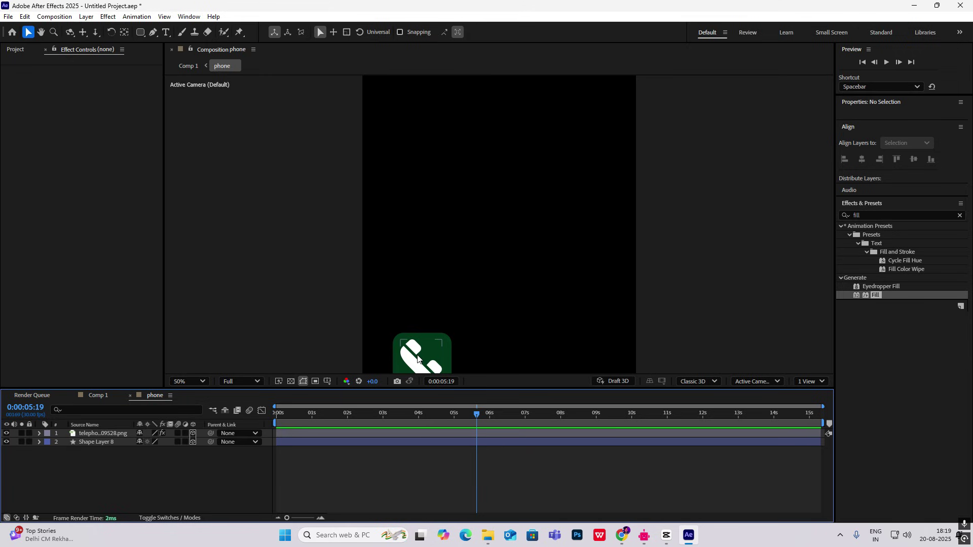
mouse_move(468, 415)
left_mouse_down()
mouse_move(406, 414)
mouse_move(466, 414)
left_mouse_up()
left_click(106, 435)
key("p")
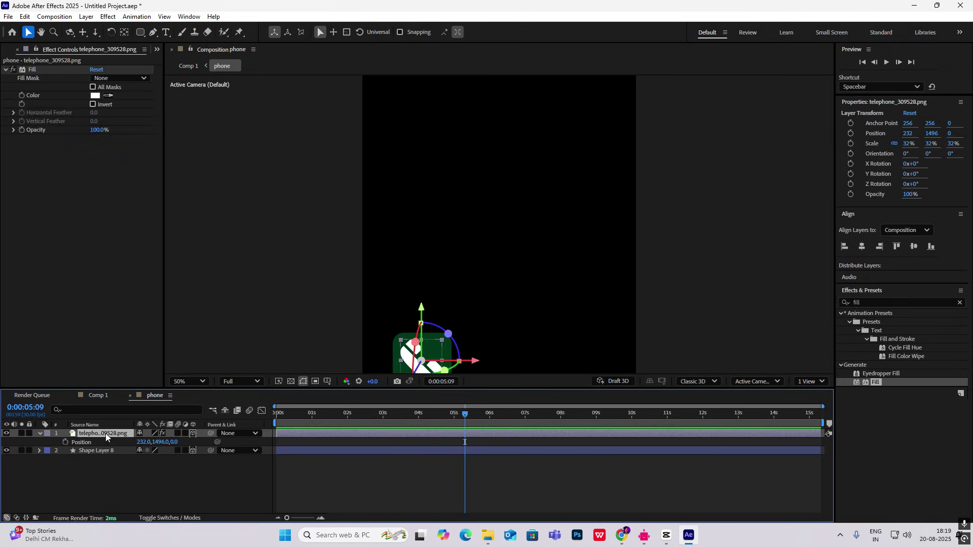
left_click(64, 442, "alt")
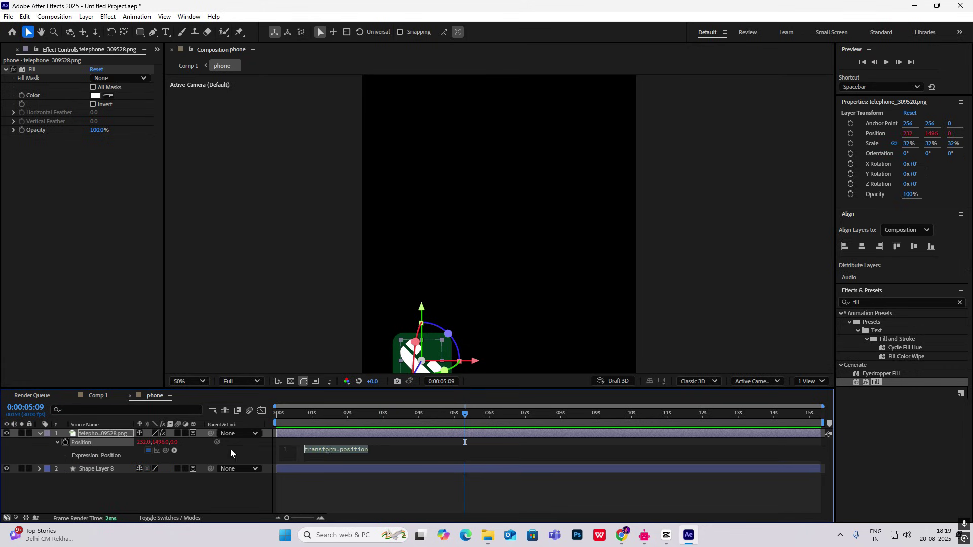
type("wigg")
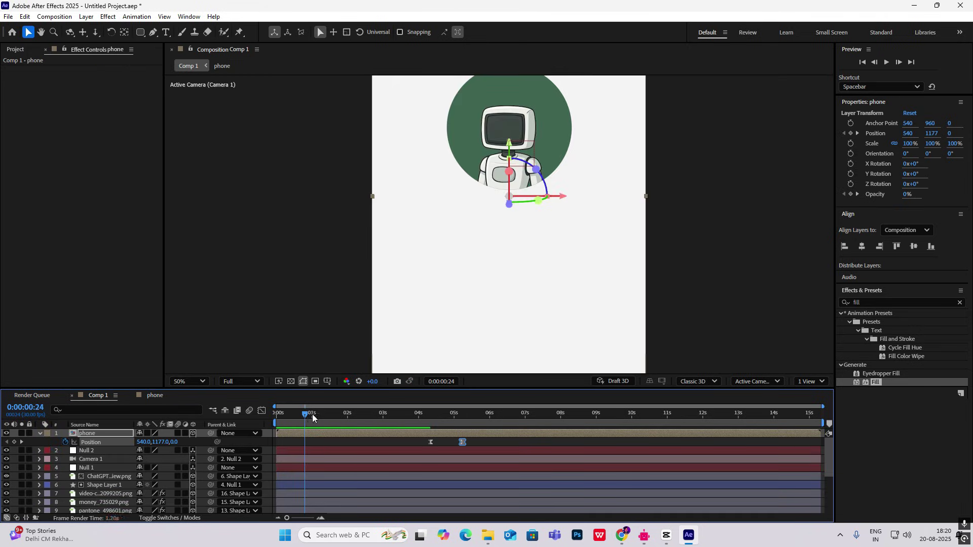
- Preview the phone box's entrance in Comp 1 from 0:00:04:11
mouse_move(418, 431)
left_mouse_down()
mouse_move(485, 435)
mouse_move(439, 418)
mouse_move(486, 422)
mouse_move(431, 423)
left_mouse_up()
key("comma")
key("comma")
key("space")
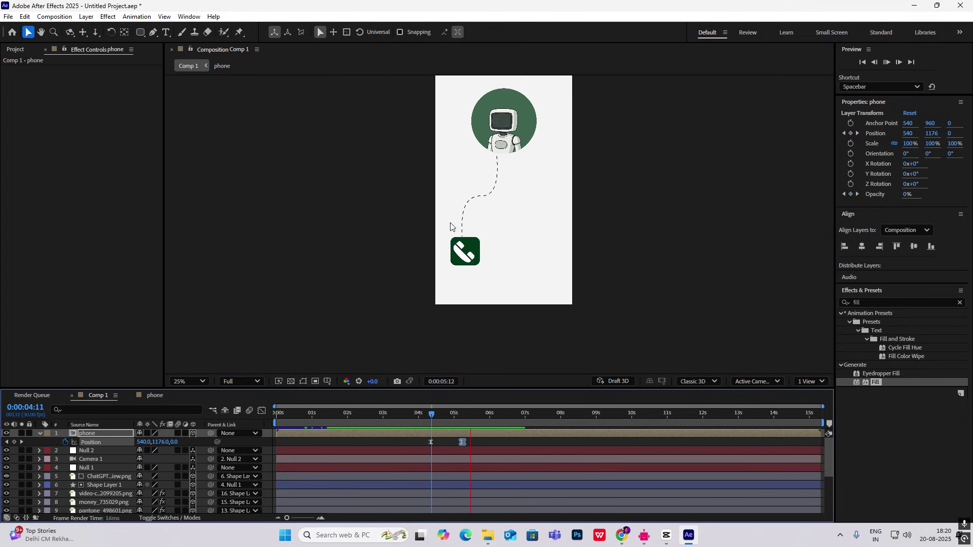
key("space")
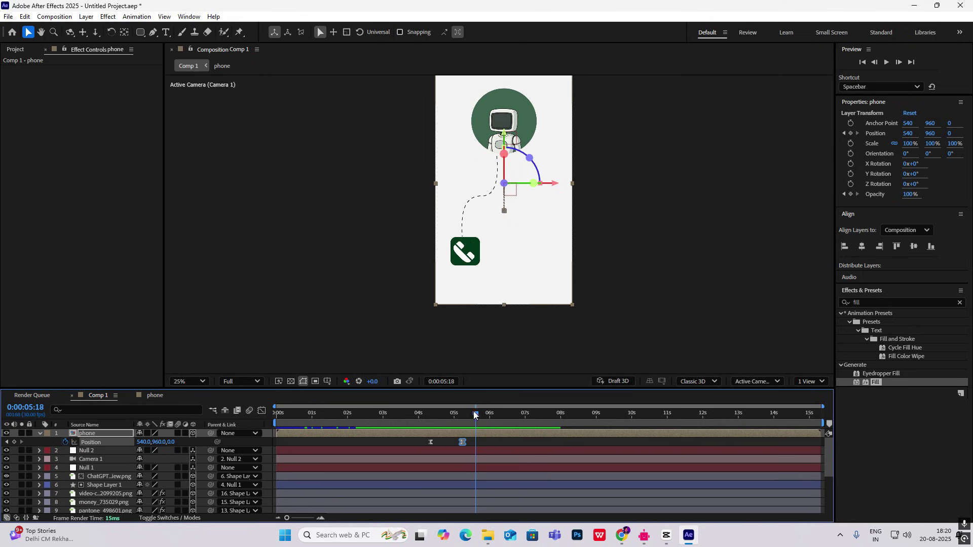
- Switch to CapCut, examine the reference clip from 6 to about 10 seconds, and return to After Effects
mouse_move(475, 416)
left_mouse_down()
mouse_move(434, 418)
mouse_move(459, 421)
mouse_move(430, 428)
mouse_move(463, 425)
mouse_move(427, 430)
mouse_move(473, 434)
left_mouse_up()
left_click(667, 536)
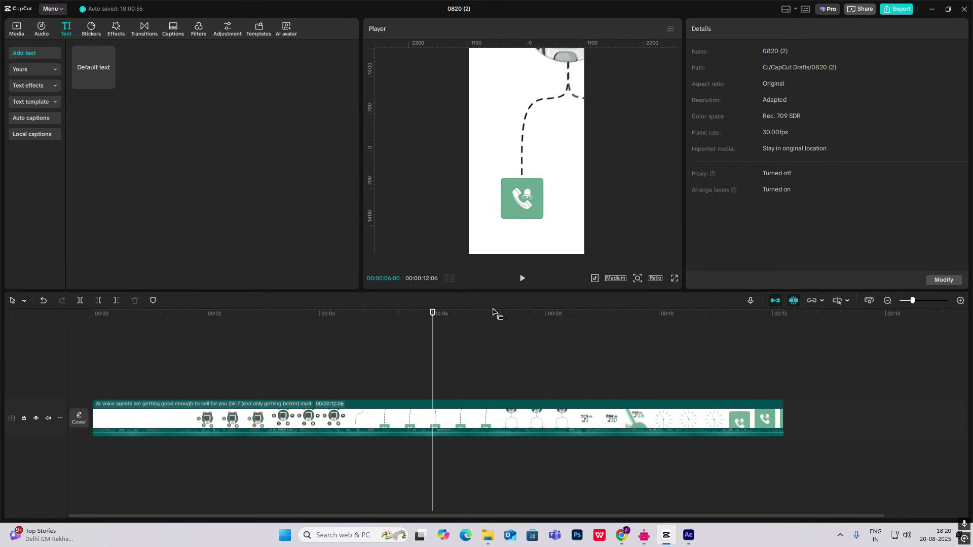
left_click_drag(433, 385, 662, 402)
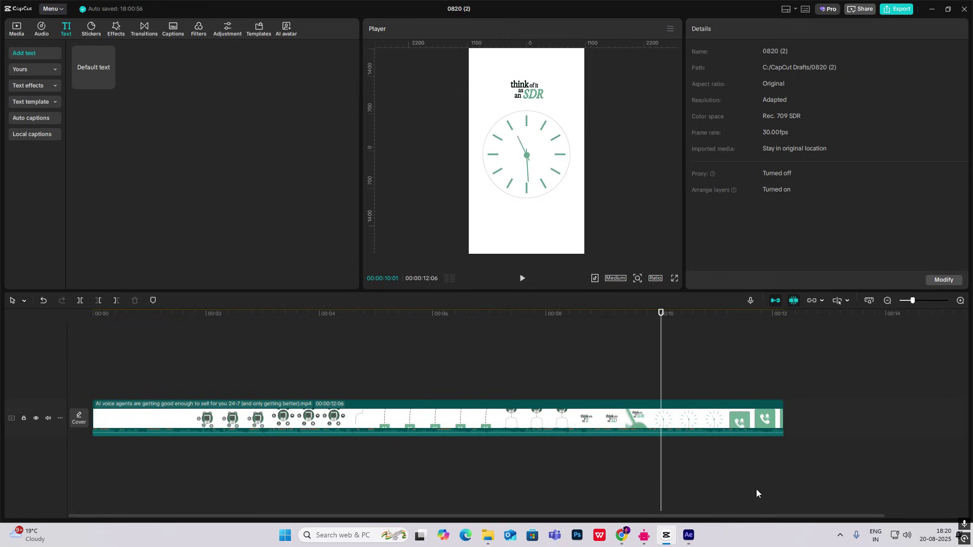
left_click(689, 536)
- Collapse the phone layer, add a Position keyframe to Null 2 at about 5.5 seconds, and go to 0:00:06:09
mouse_move(477, 420)
left_mouse_down()
mouse_move(445, 417)
mouse_move(485, 427)
left_mouse_up()
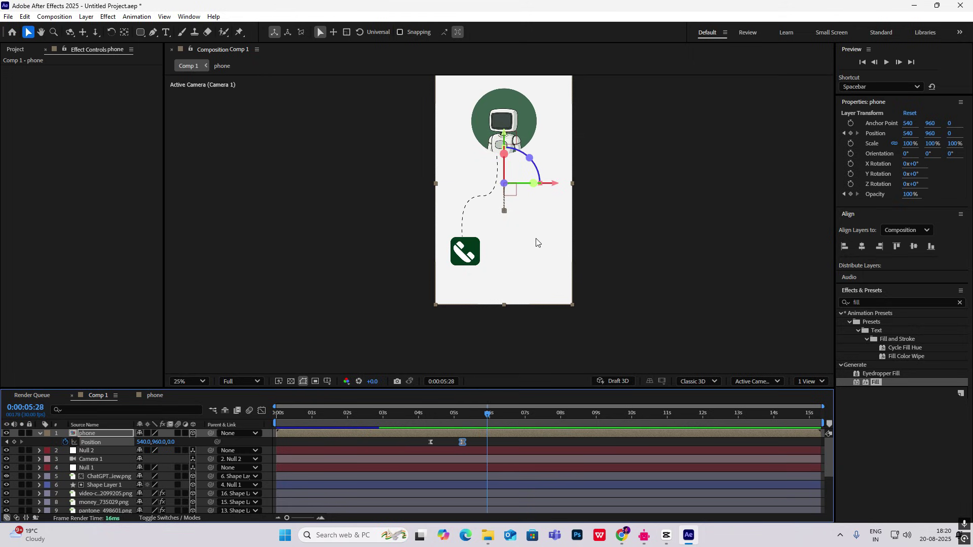
key("p")
key("alt+Tab")
mouse_move(489, 414)
left_mouse_down()
mouse_move(476, 419)
mouse_move(494, 421)
left_mouse_up()
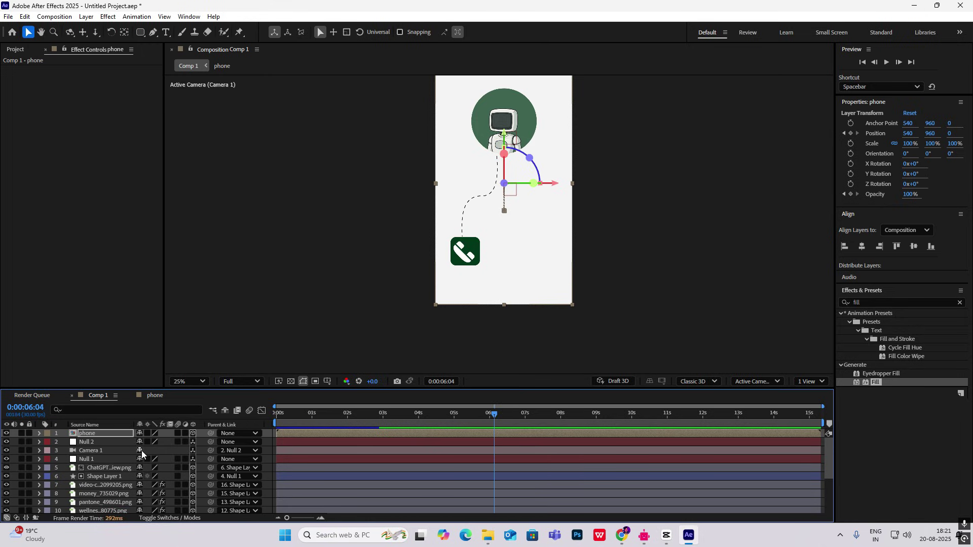
left_click(101, 445)
scroll(102, 445, "down", 3)
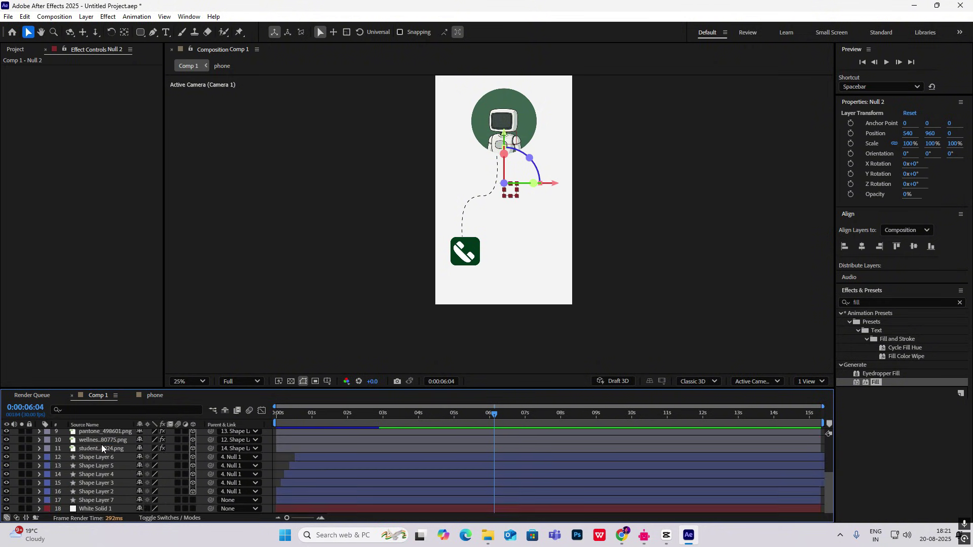
scroll(101, 445, "up", 3)
key("p")
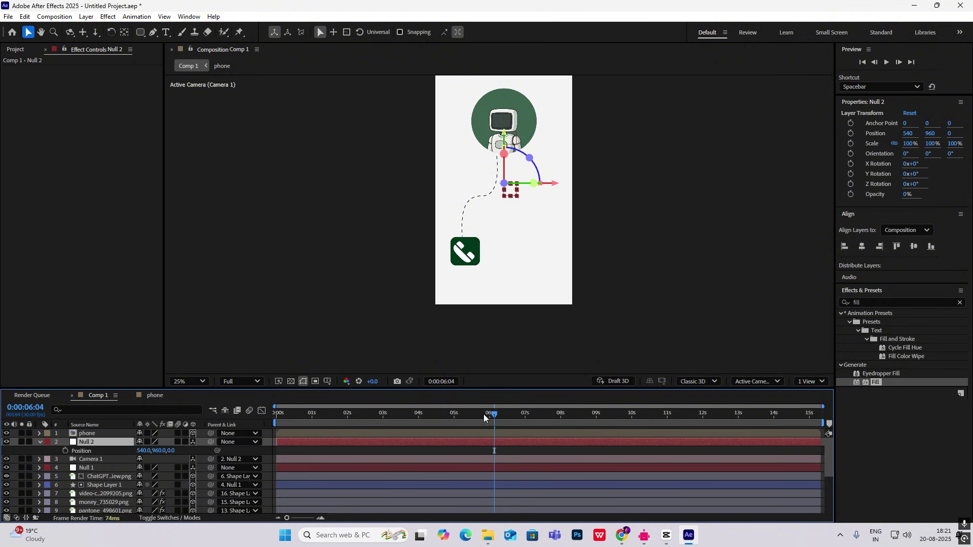
mouse_move(483, 415)
left_mouse_down()
mouse_move(434, 423)
mouse_move(501, 415)
left_mouse_up()
left_click(65, 451)
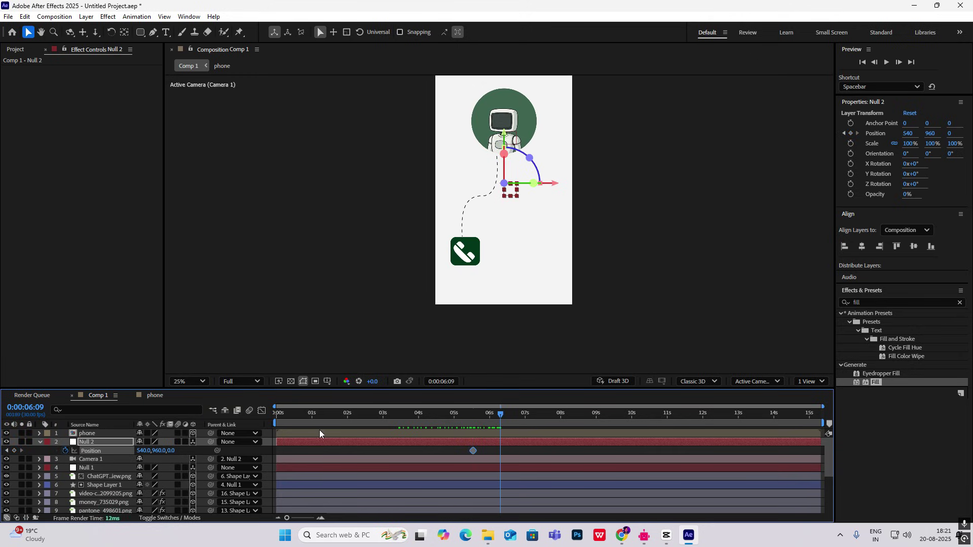
- Set Null 2's Y position to 745 at 0:00:06:09 and reshape the speed curve between its two keyframes into a sharper peak
left_click_drag(169, 453, 37, 460)
left_click_drag(524, 448, 466, 456)
left_click(262, 411)
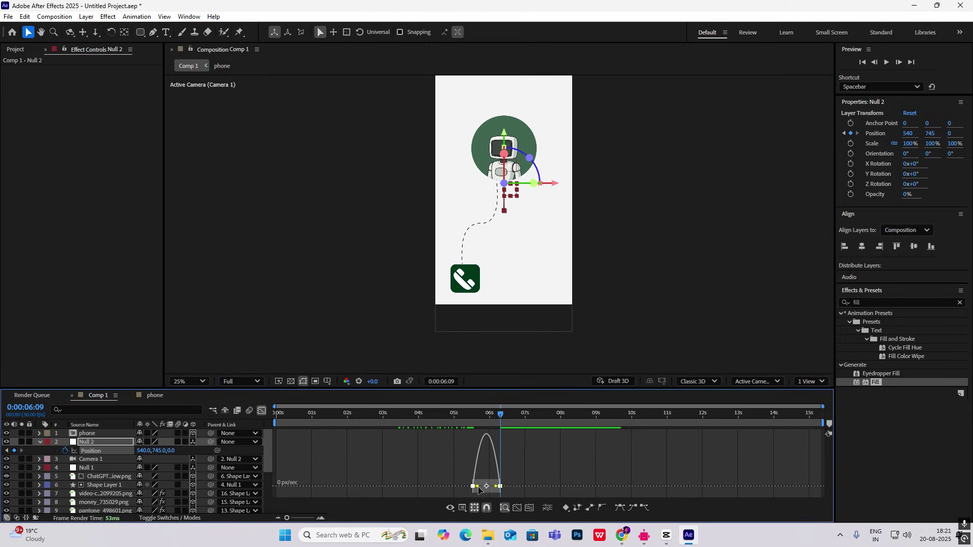
left_click_drag(479, 488, 490, 493)
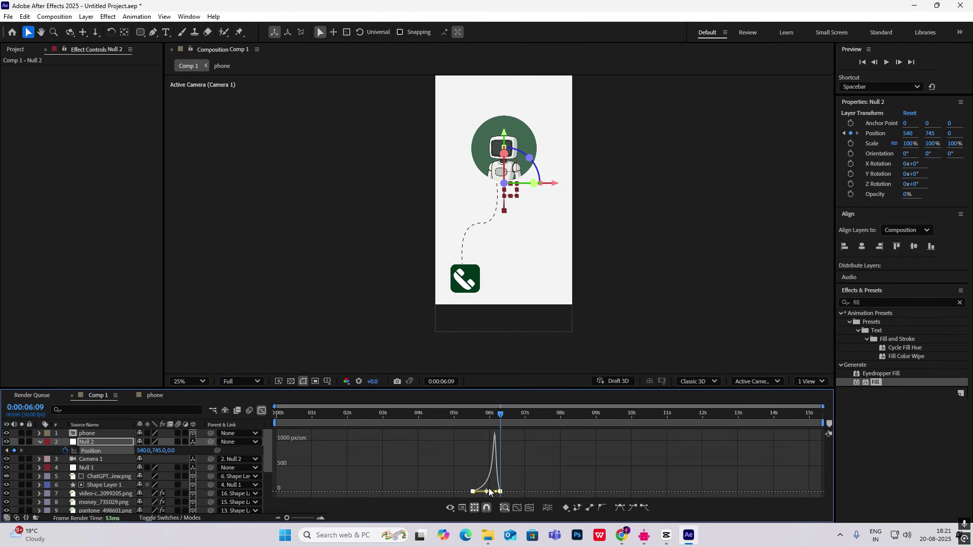
scroll(517, 482, "up", 5)
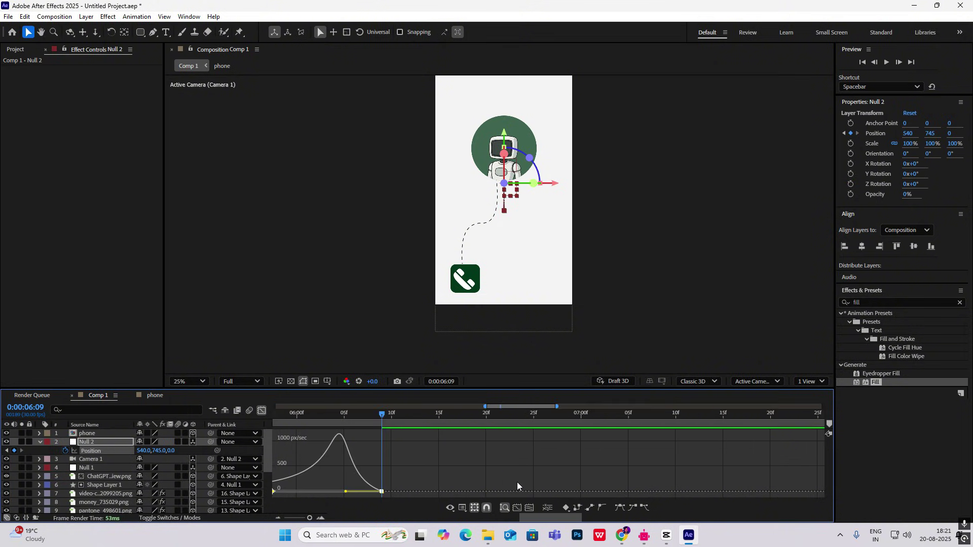
left_click_drag(349, 496, 374, 495)
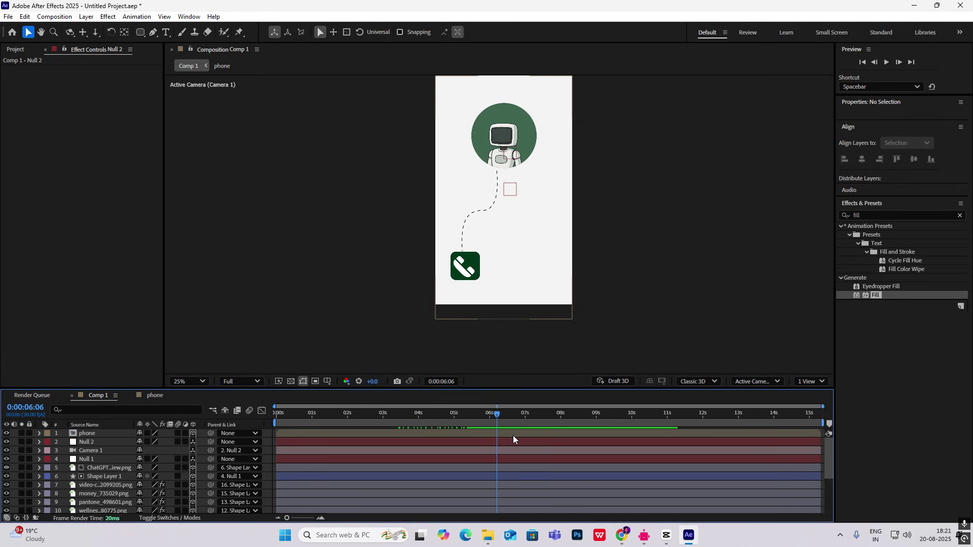
- Trim every layer above White Solid 1 to end at 0:00:06:06 and preview the composition from the start
left_click(513, 435)
scroll(513, 435, "down", 3)
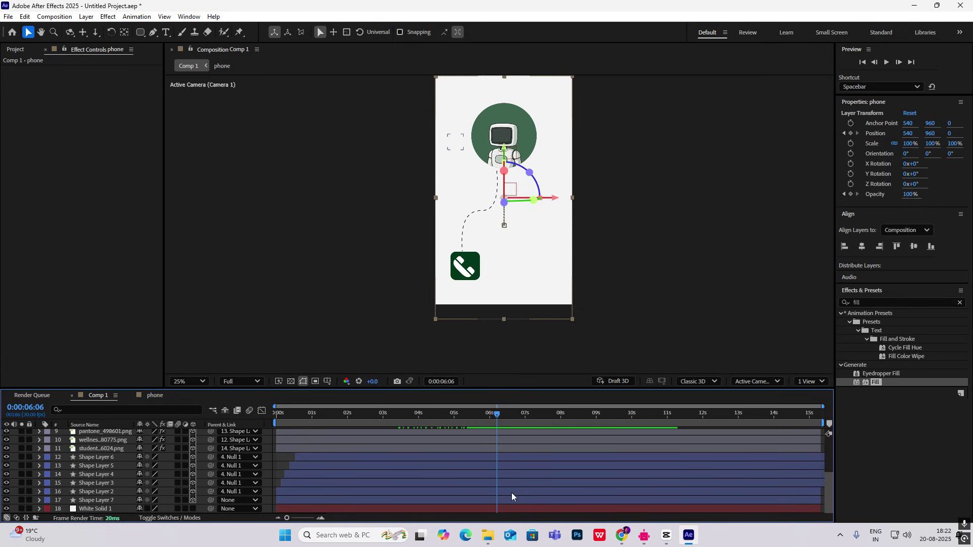
key("ctrl+a")
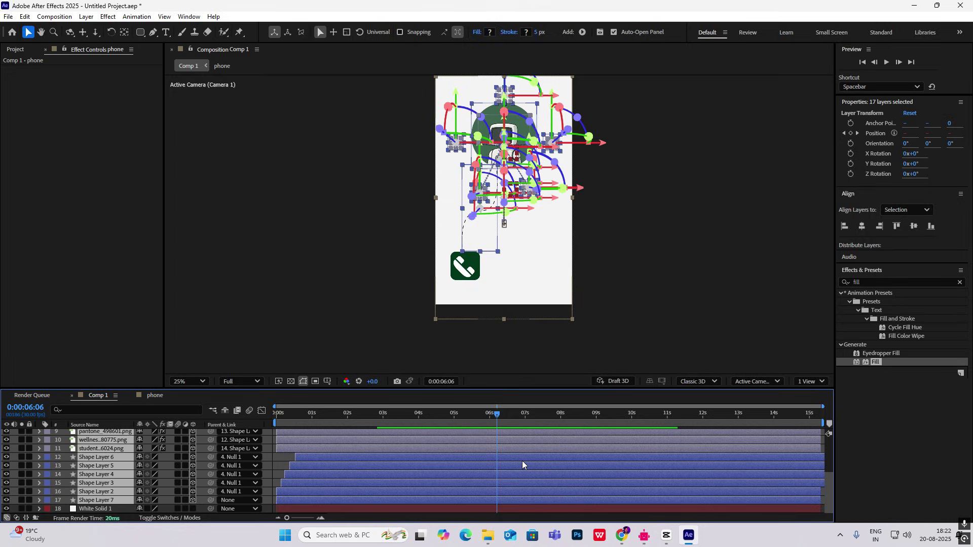
key("alt+]")
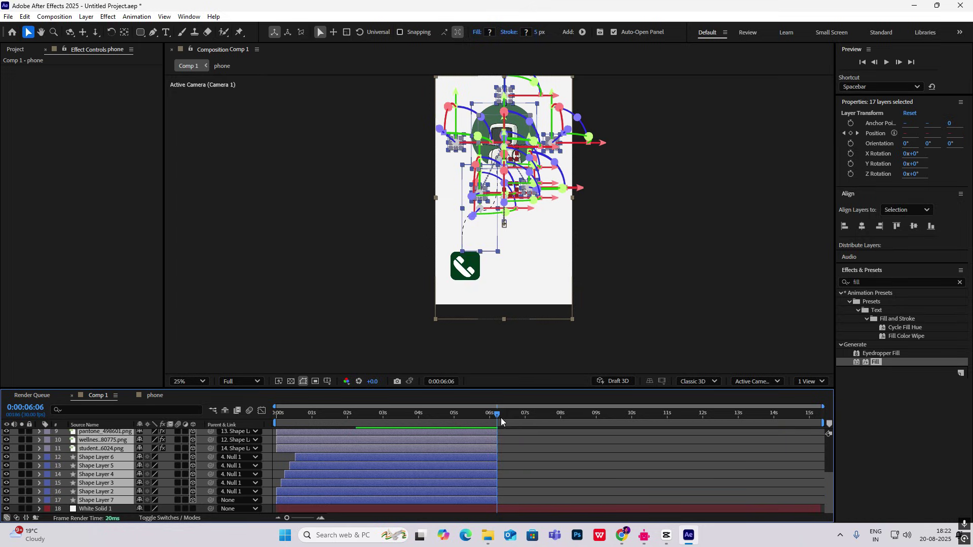
left_click_drag(507, 418, 222, 437)
key("space")
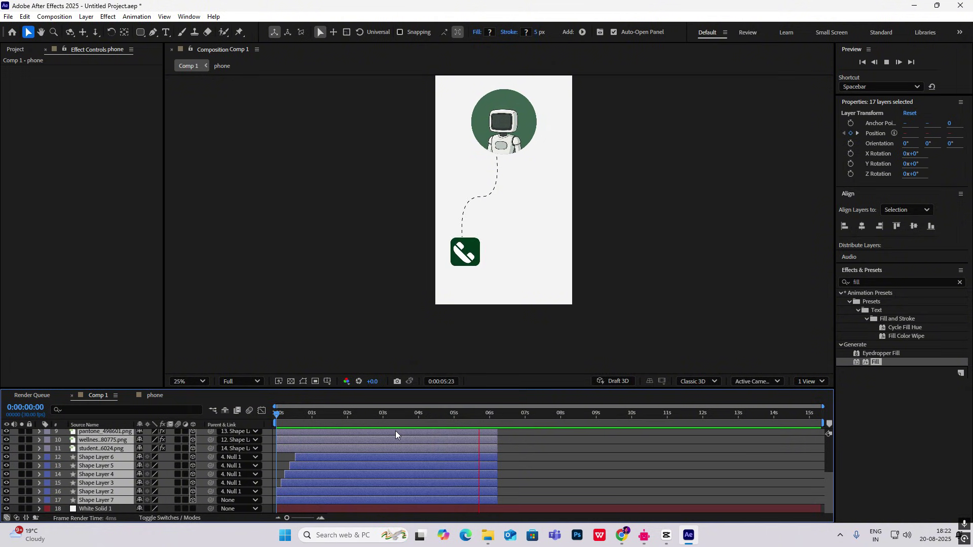
scroll(395, 431, "up", 3)
- Switch to CapCut, examine the reference clip's text animation between about 8 and 9 seconds, and return to After Effects
left_click(667, 535)
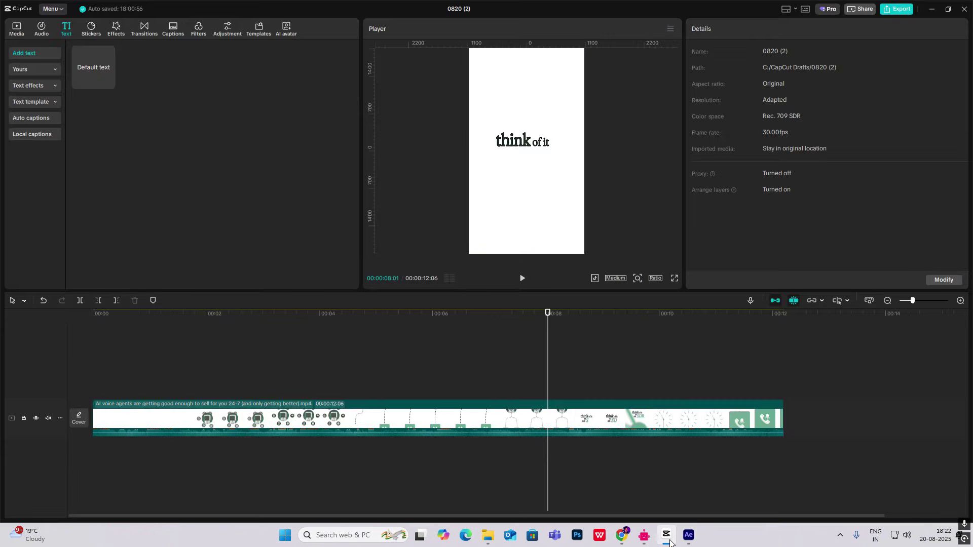
mouse_move(550, 390)
left_mouse_down()
mouse_move(528, 393)
mouse_move(561, 390)
left_mouse_up()
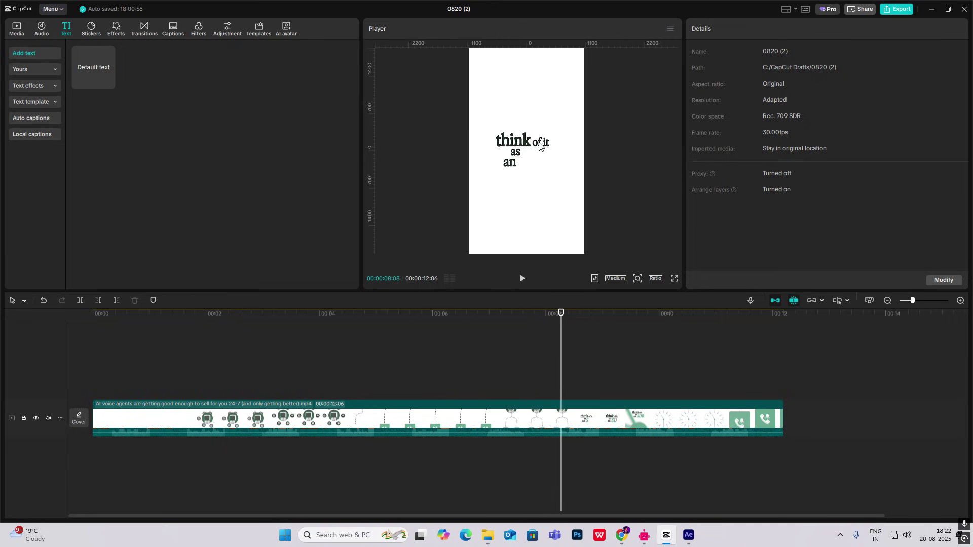
left_click_drag(559, 383, 606, 393)
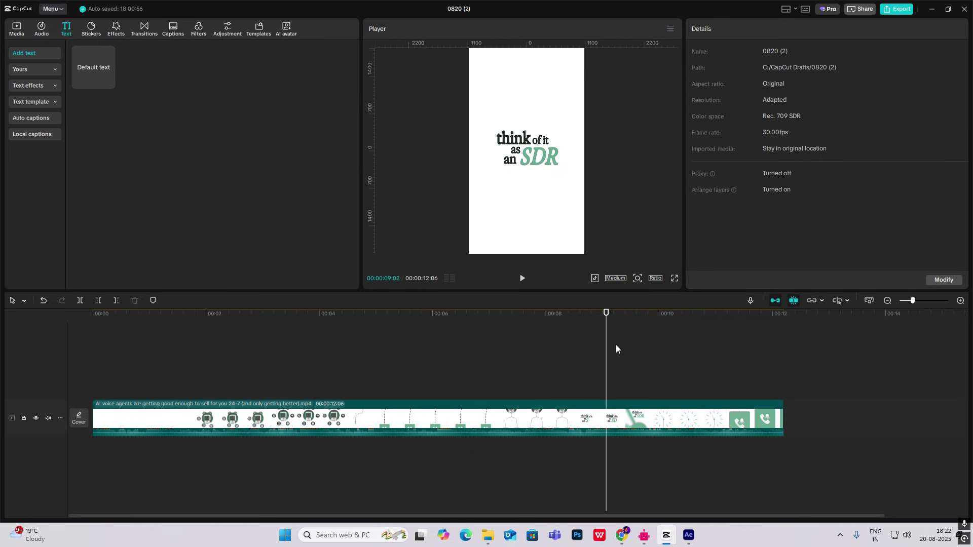
left_click_drag(600, 349, 570, 318)
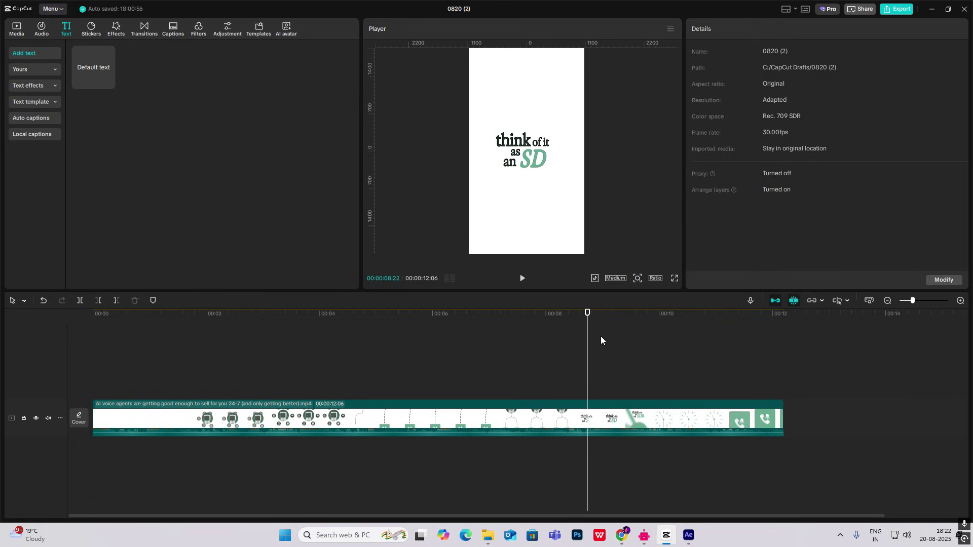
left_click_drag(588, 340, 542, 345)
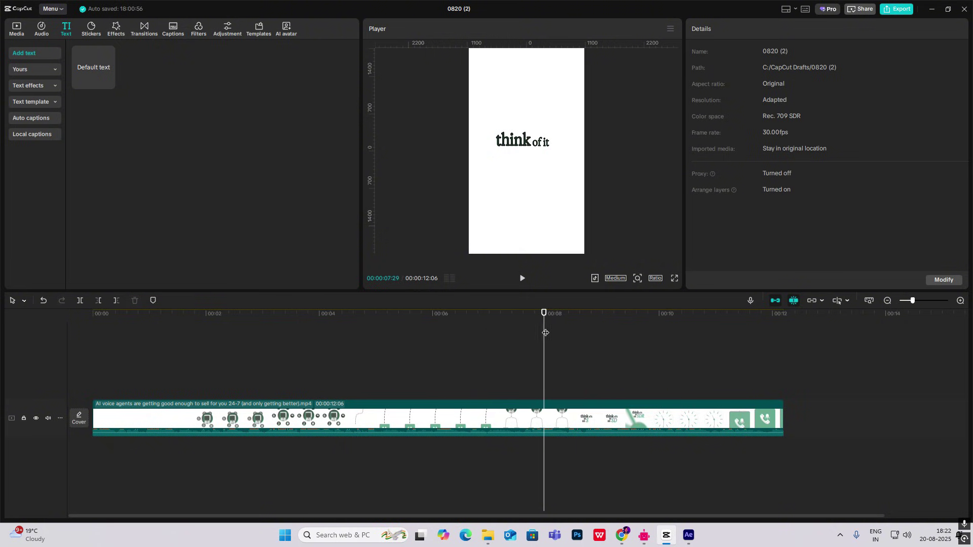
left_click_drag(545, 330, 581, 339)
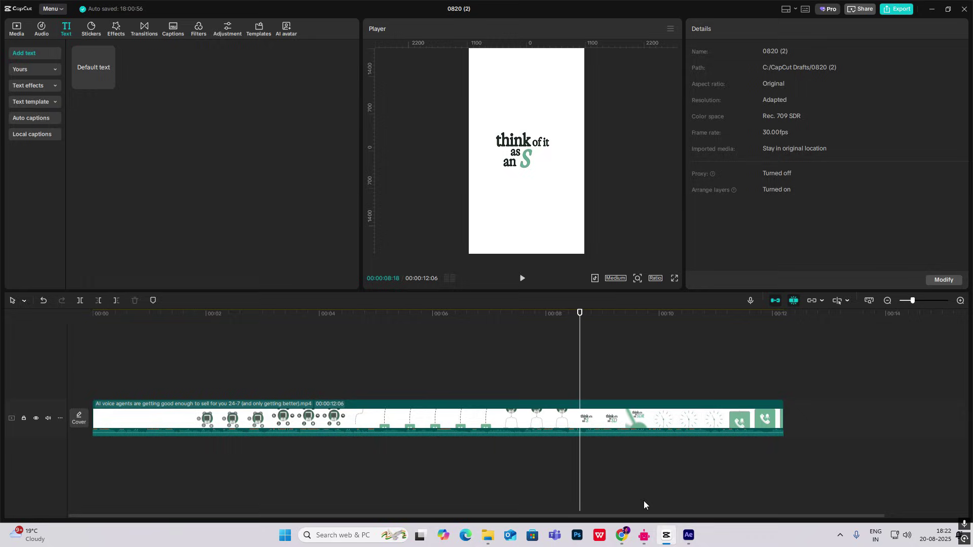
left_click(664, 537)
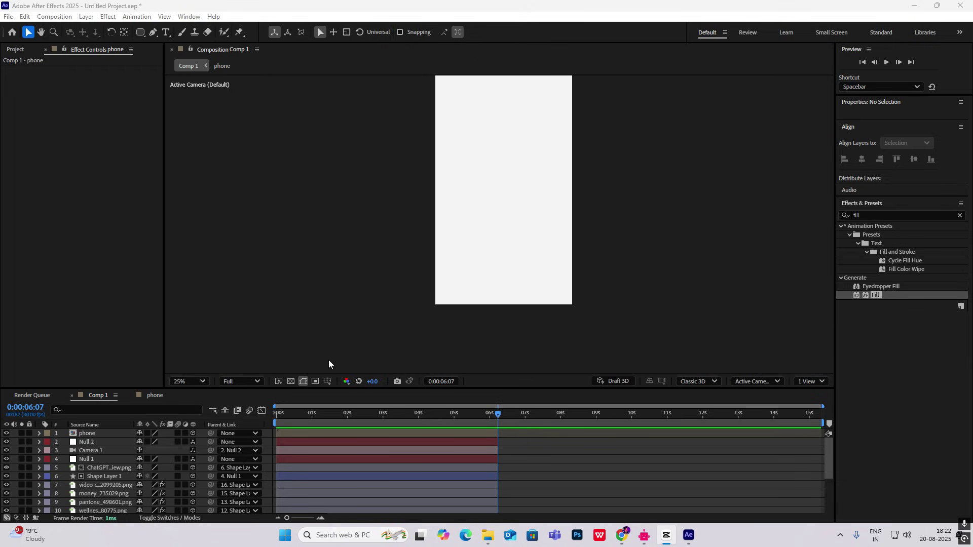
- Create a text layer reading "abcd", place it near the middle of the composition, and centre its anchor point
right_click(633, 215)
mouse_move(670, 223)
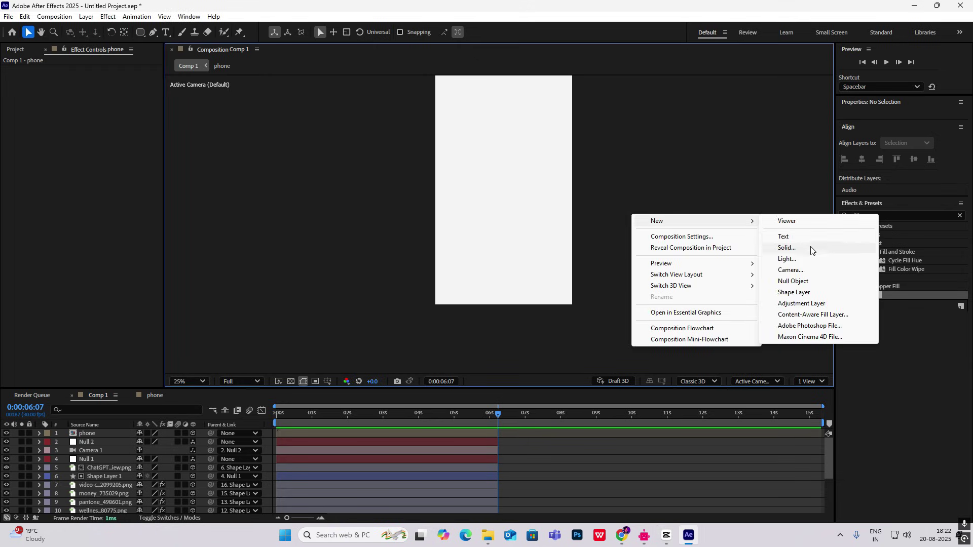
left_click(784, 236)
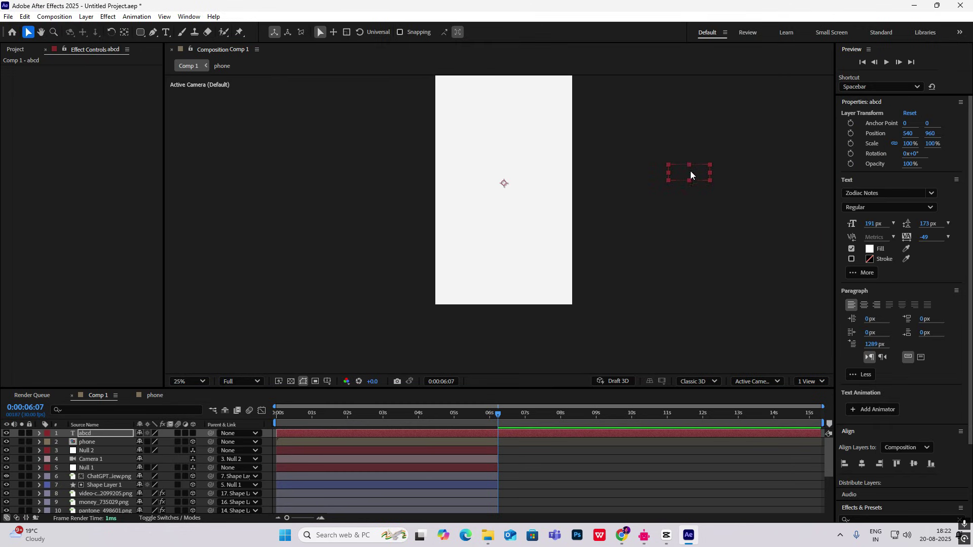
left_click_drag(691, 176, 513, 189)
key("ctrl+alt+Home")
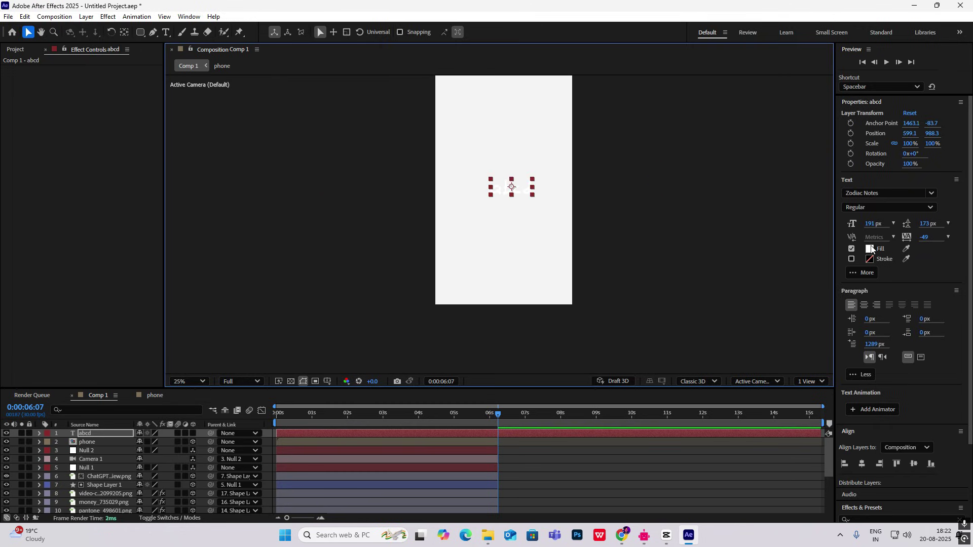
- Set the abcd text's fill colour to black (000000)
left_click(871, 249)
type("000000")
left_click(582, 207)
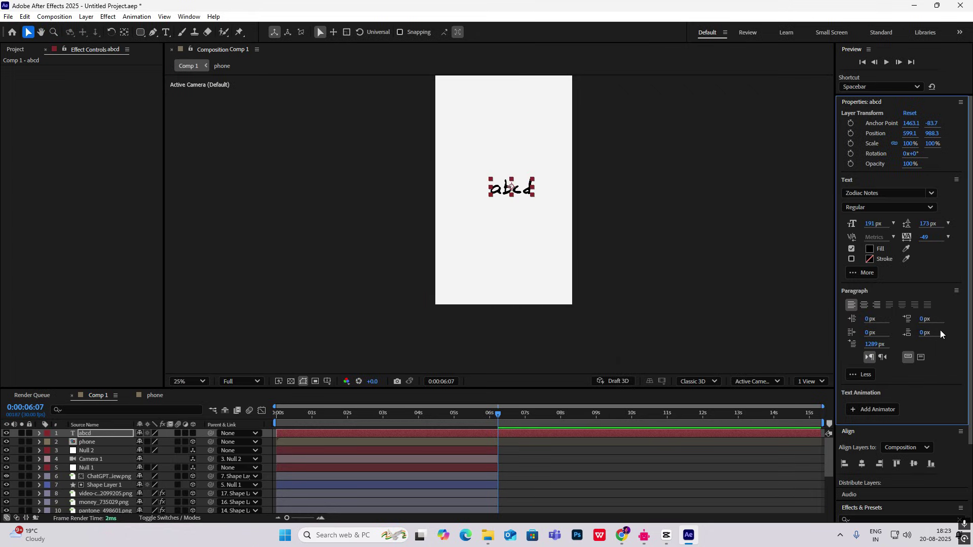
- Apply the Typewriter text animate-in preset to the abcd layer at 0:00:06:07 and preview it from 0:00:05:24
scroll(937, 418, "down", 3)
left_click(960, 425)
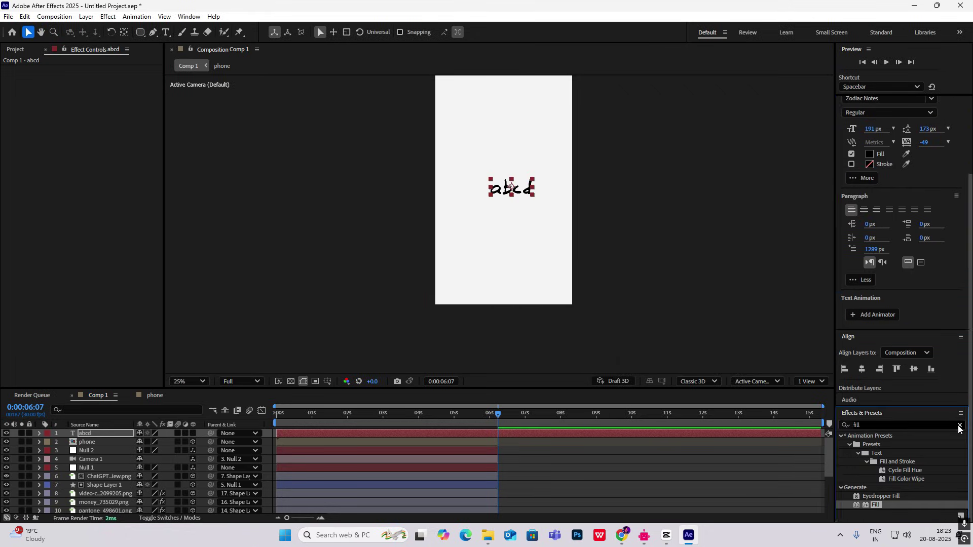
left_click(842, 435)
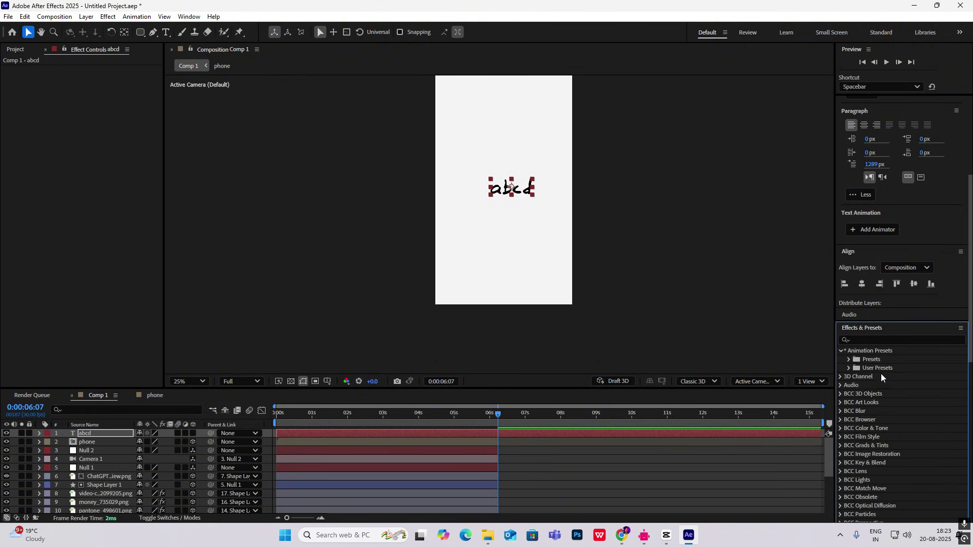
left_click(849, 359)
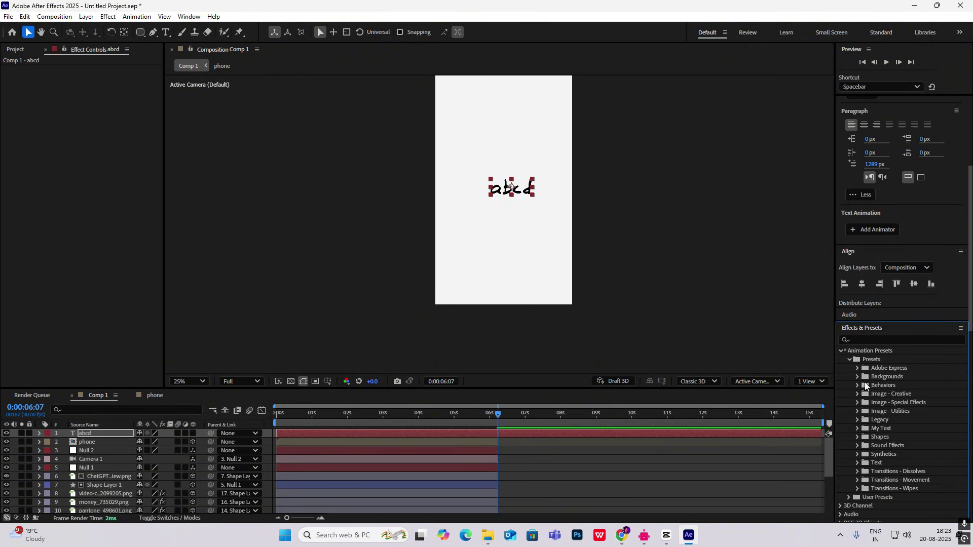
left_click(858, 378)
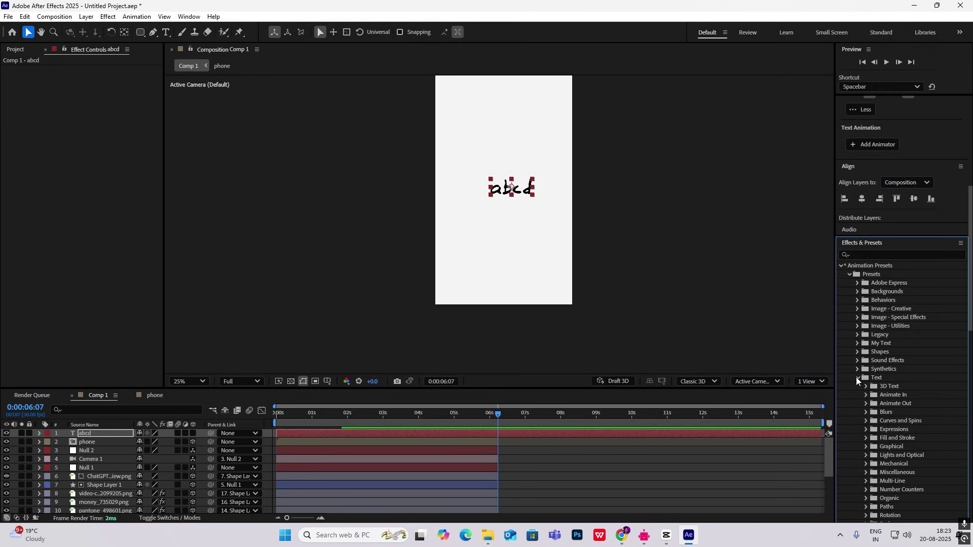
left_click(866, 353)
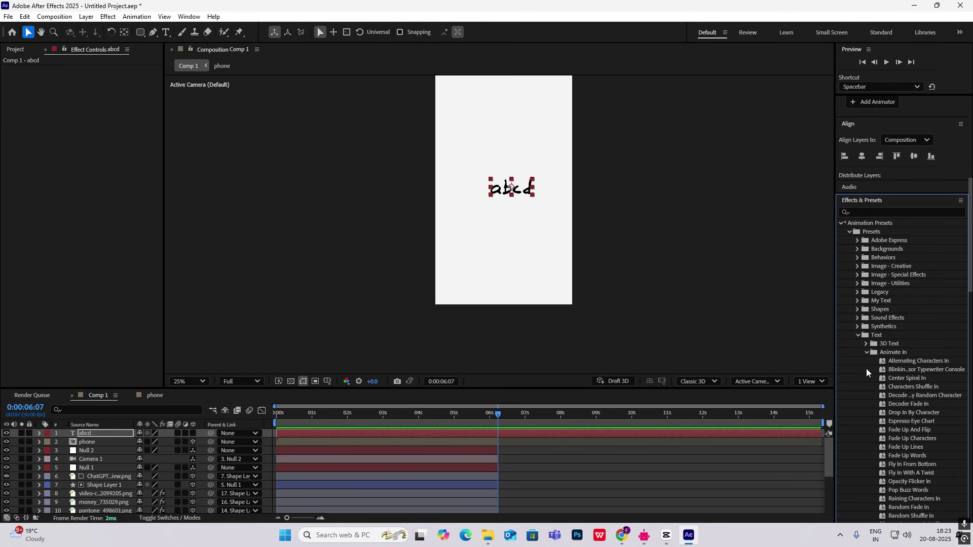
left_click_drag(902, 433, 653, 439)
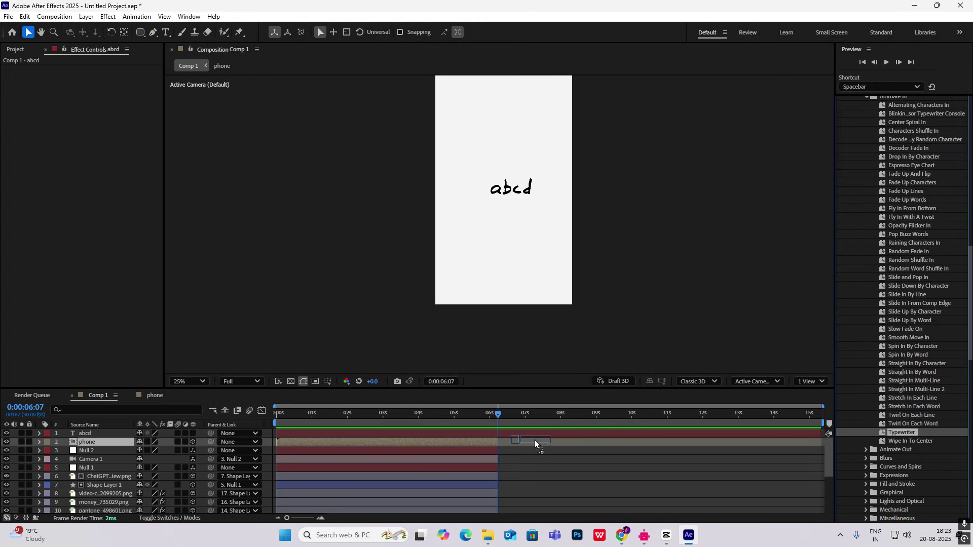
left_click_drag(534, 440, 483, 410)
key("space")
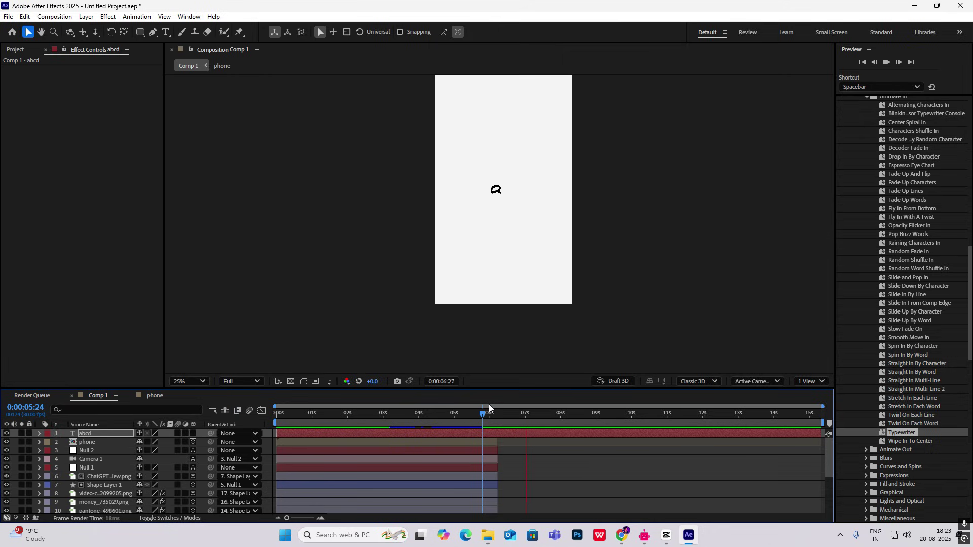
key("space")
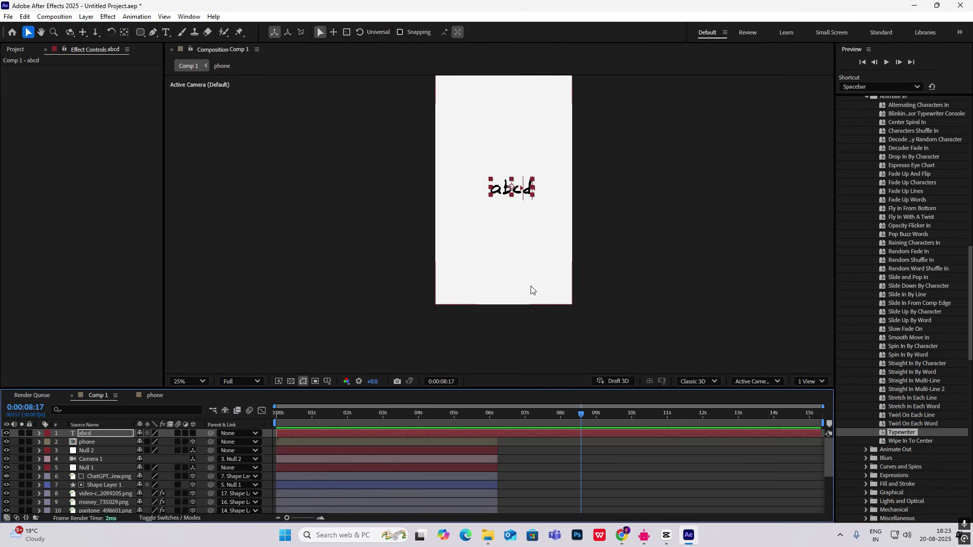
- Move the abcd layer's last Range Selector Start keyframe to about 7.2 seconds and preview the faster typing
key("u")
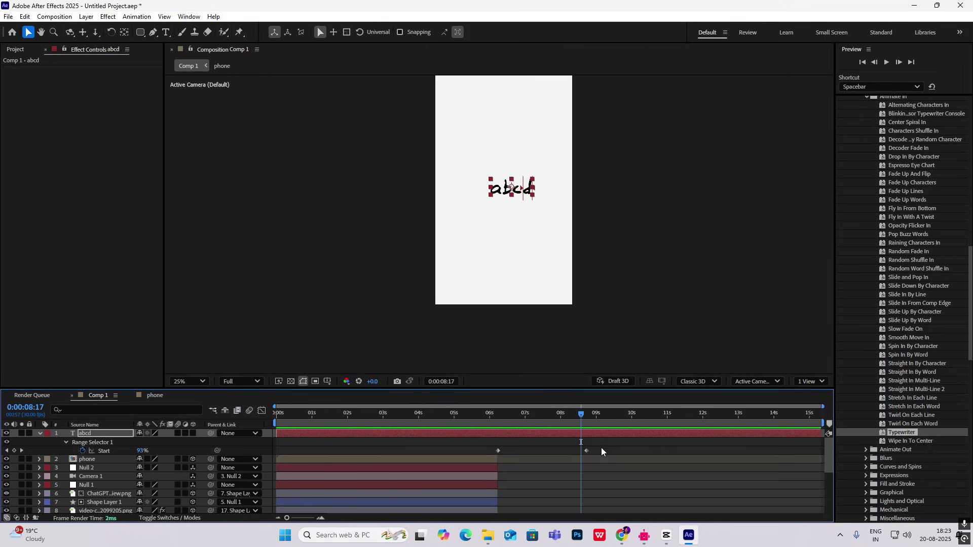
left_click(591, 450)
left_click_drag(587, 450, 566, 452)
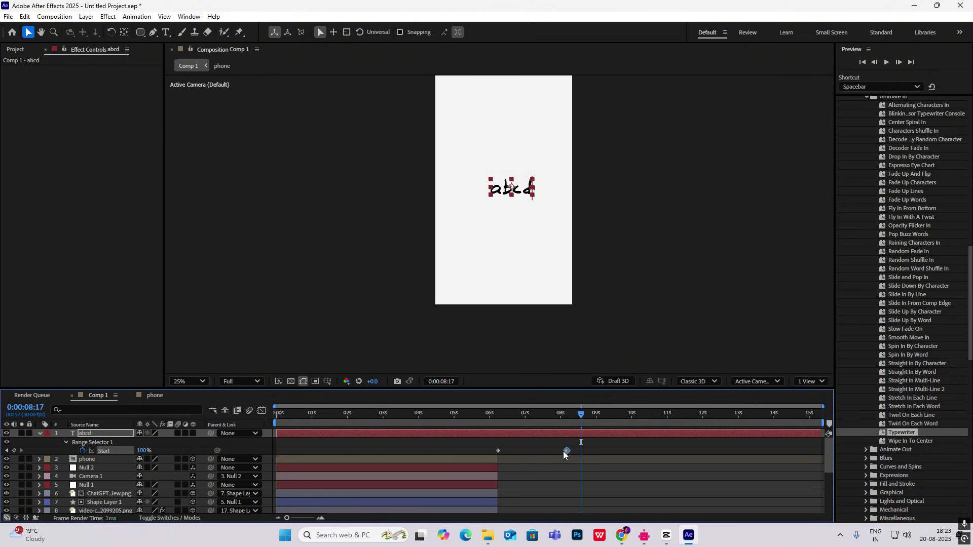
left_click_drag(581, 414, 501, 418)
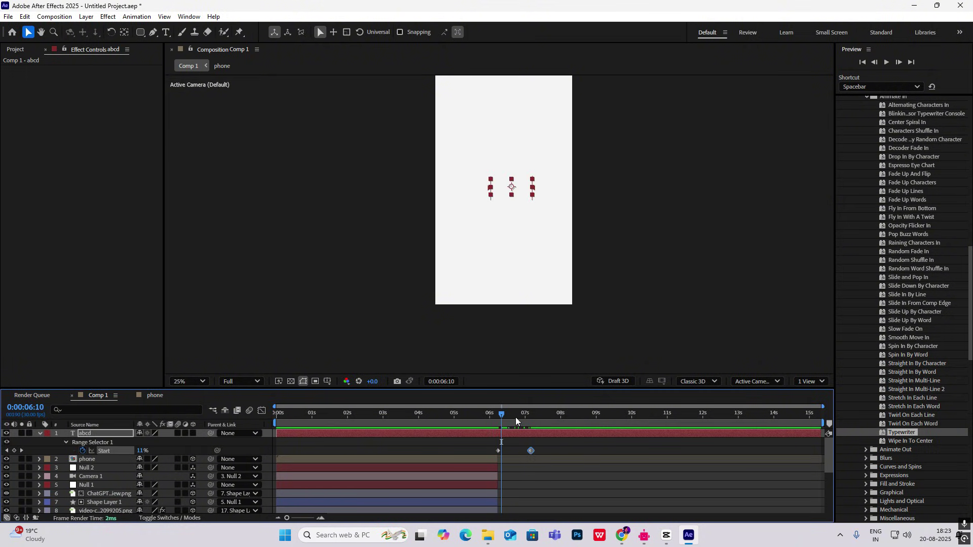
key("space")
key("space")
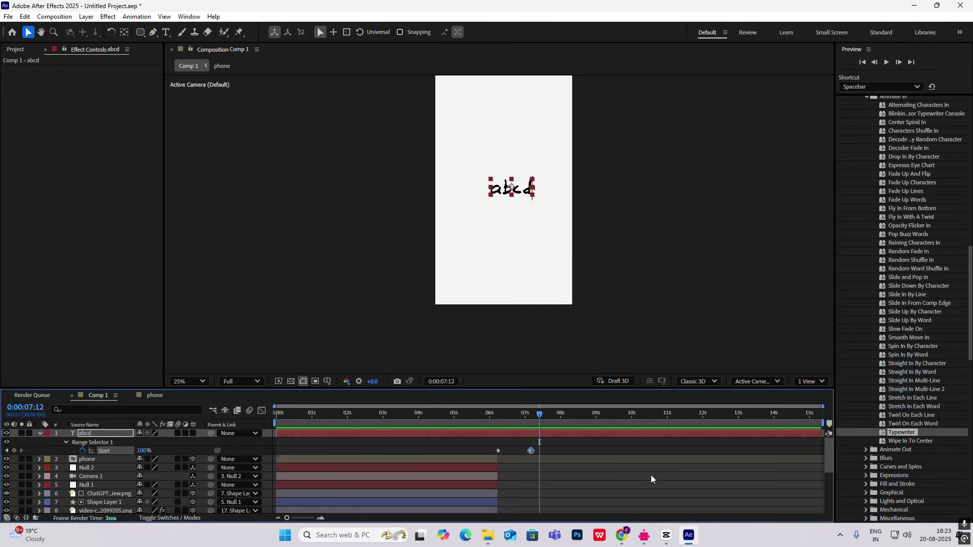
- Switch to CapCut, play the reference clip up to 10 seconds, and zoom in on the clock graphic to examine it
left_click(665, 536)
mouse_move(581, 382)
left_mouse_down()
mouse_move(642, 390)
mouse_move(598, 389)
left_mouse_up()
key("space")
key("space")
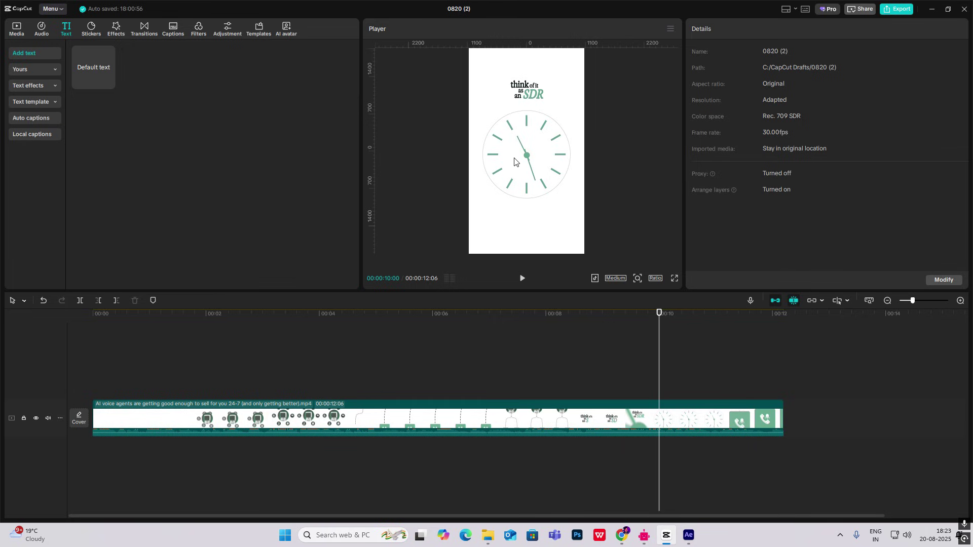
left_click(639, 278)
left_click_drag(633, 295, 645, 296)
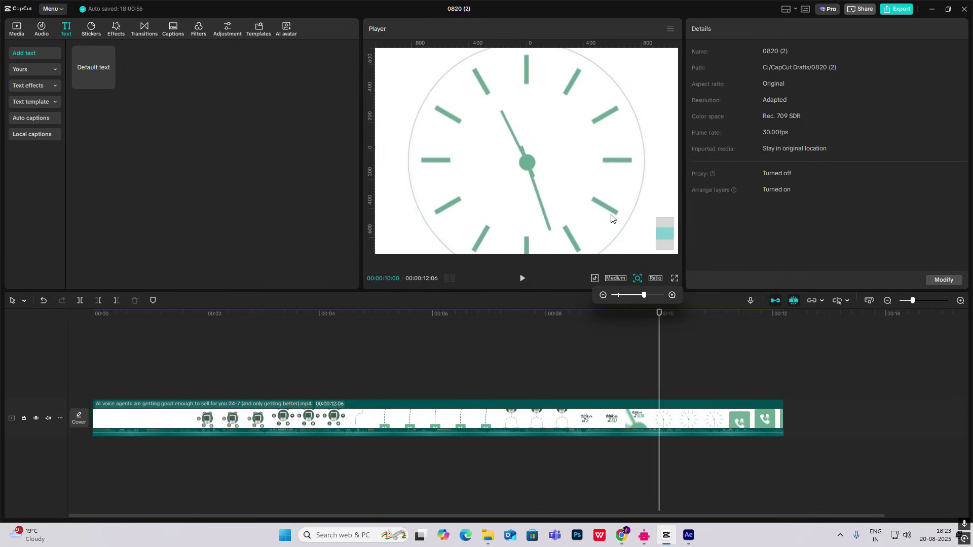
- Return to After Effects and move the abcd text outside the composition frame, just to its right
left_click(688, 536)
left_click_drag(509, 191, 614, 191)
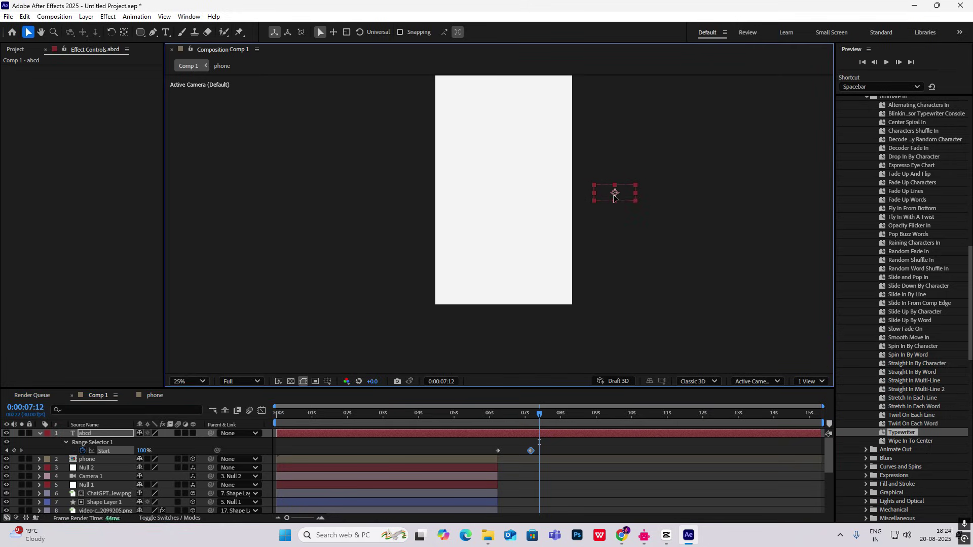
key("comma")
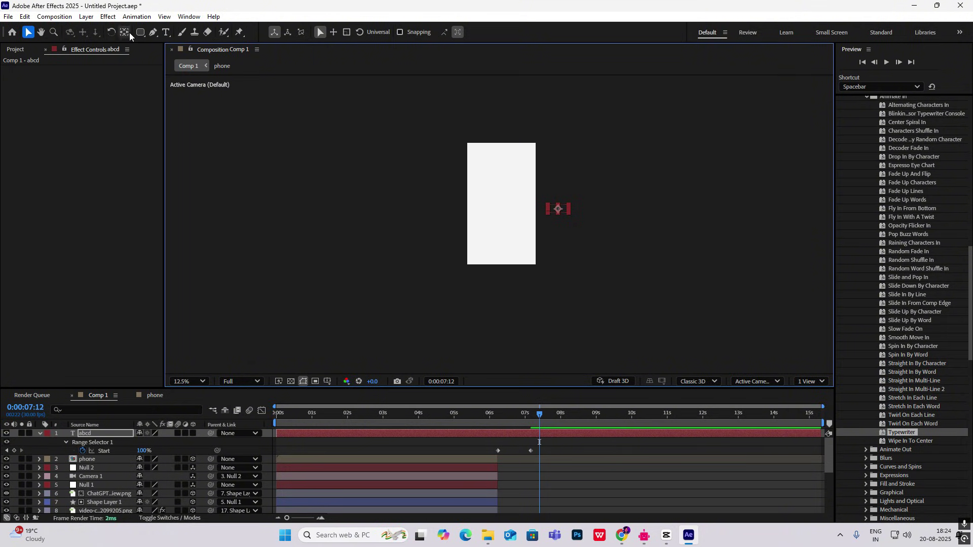
- Draw a circle about 616 px wide near the middle of the composition with an 8 px white stroke and no fill
left_click_drag(141, 32, 168, 54)
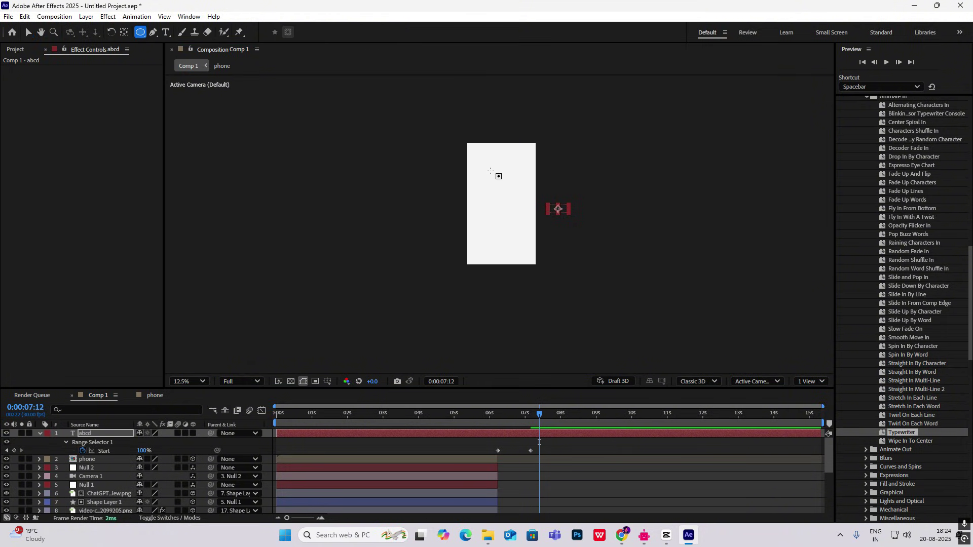
mouse_move(485, 180)
left_mouse_down()
mouse_move(532, 223)
mouse_move(526, 230)
left_mouse_up()
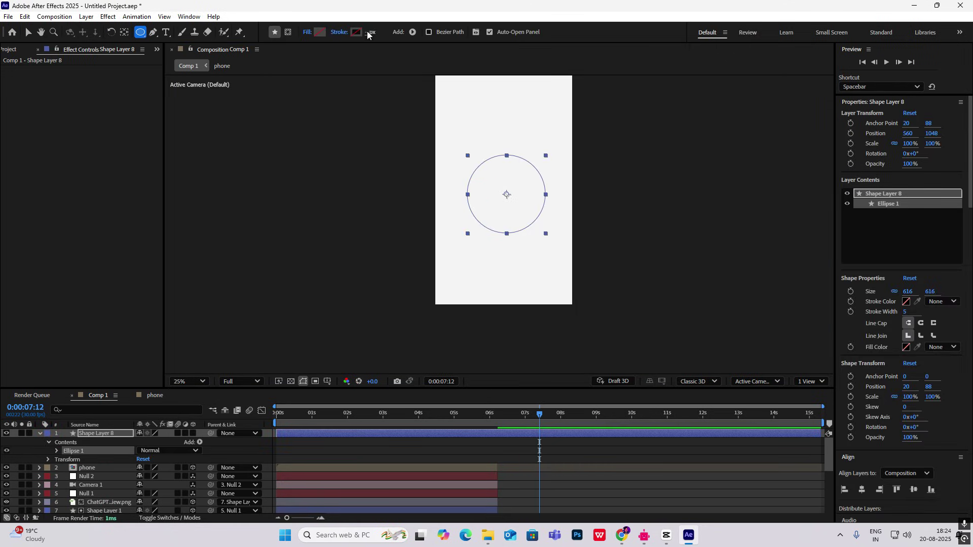
left_click_drag(367, 33, 374, 33)
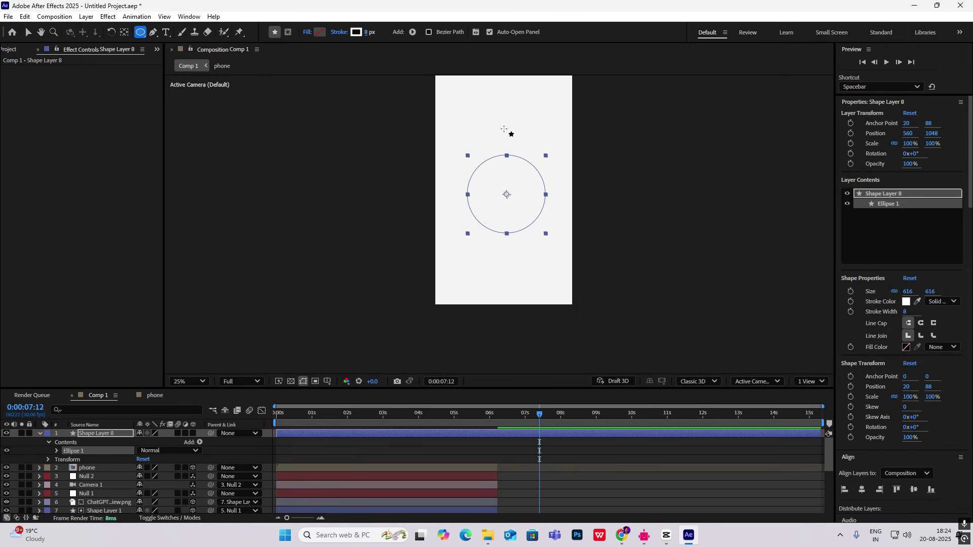
left_click(28, 32)
left_click(609, 224)
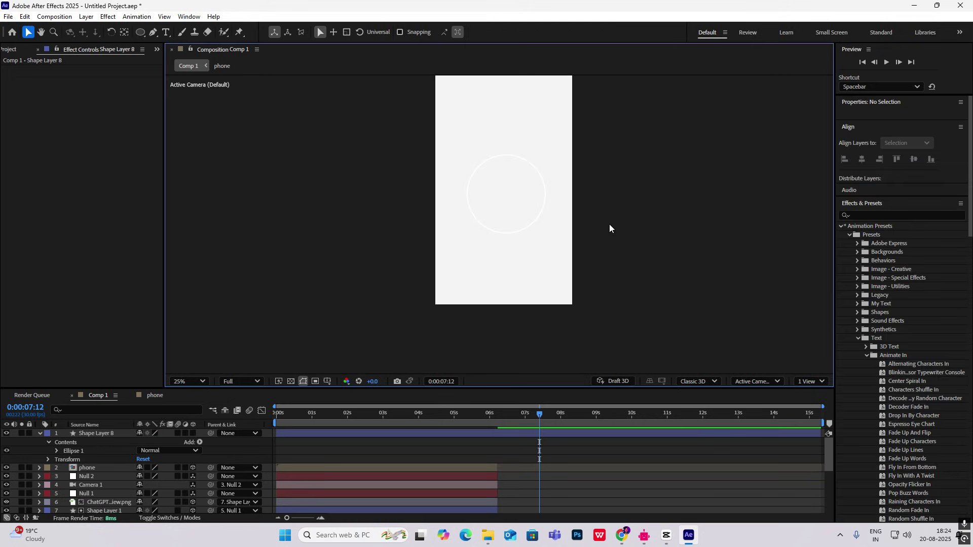
- Glance at the reference clock in CapCut, and change the circle's stroke colour to black (000000) in After Effects
left_click(526, 193)
left_click(666, 536)
left_click(665, 536)
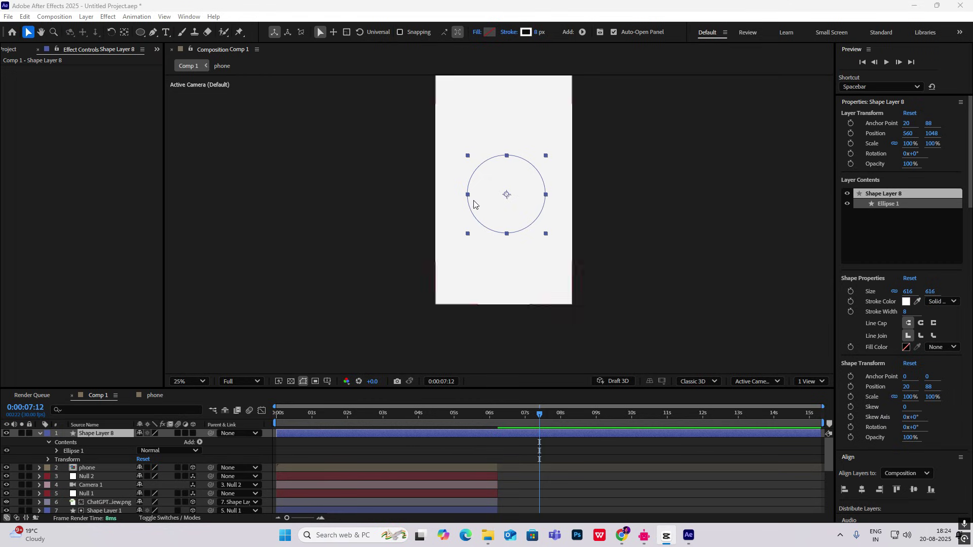
left_click(526, 33)
left_click_drag(406, 249, 300, 399)
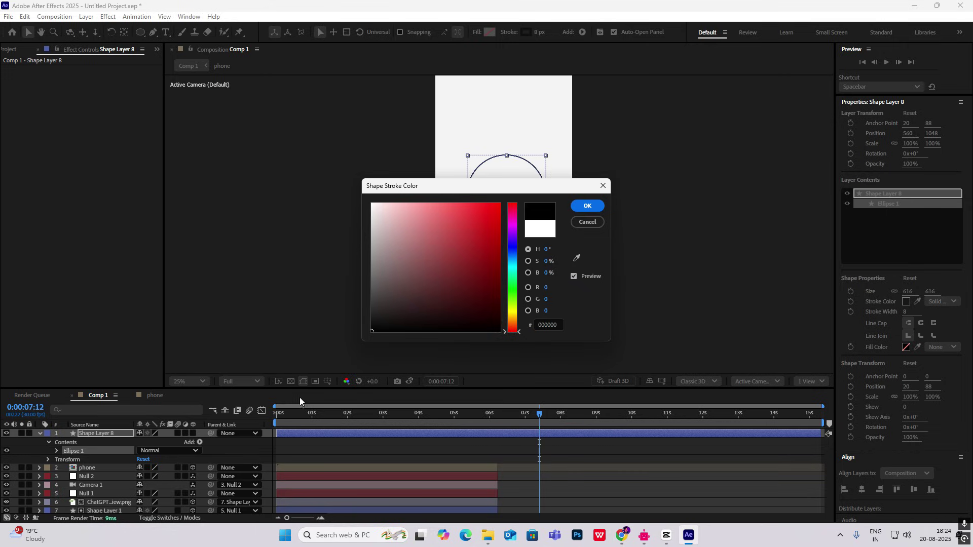
left_click(594, 207)
left_click(648, 188)
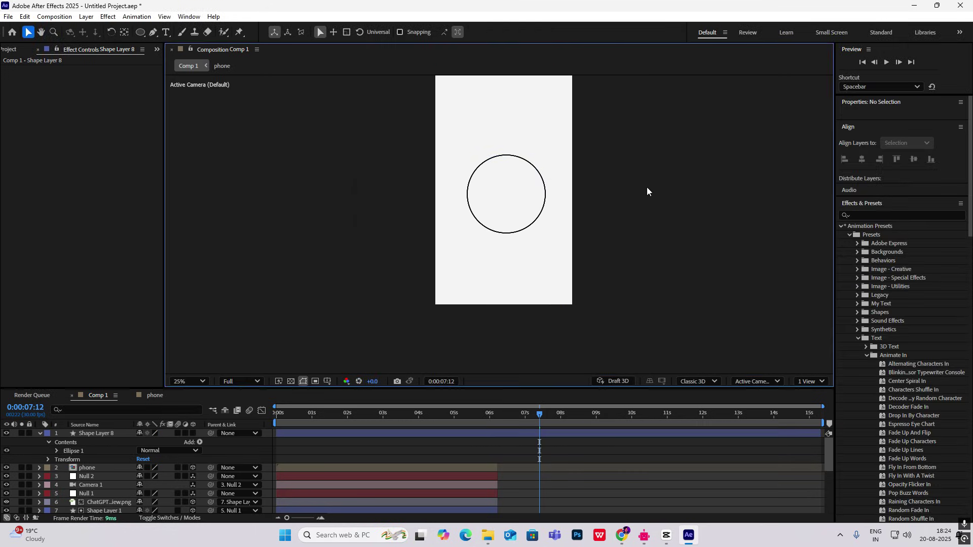
- Thin the circle's stroke in stages down to 1 px
left_click(102, 433)
left_click(535, 33)
type("4")
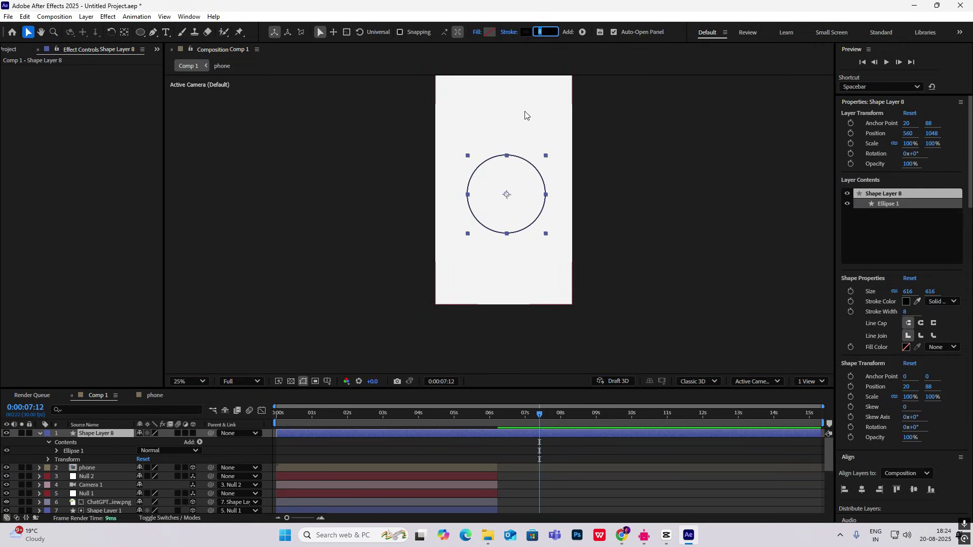
left_click(659, 166)
left_click(512, 200)
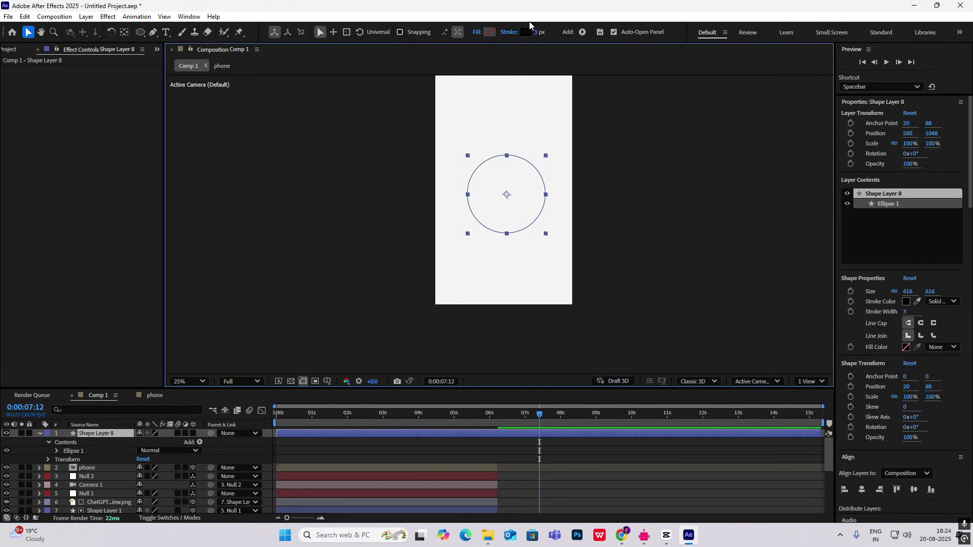
left_click(541, 32)
type("1")
left_click(657, 99)
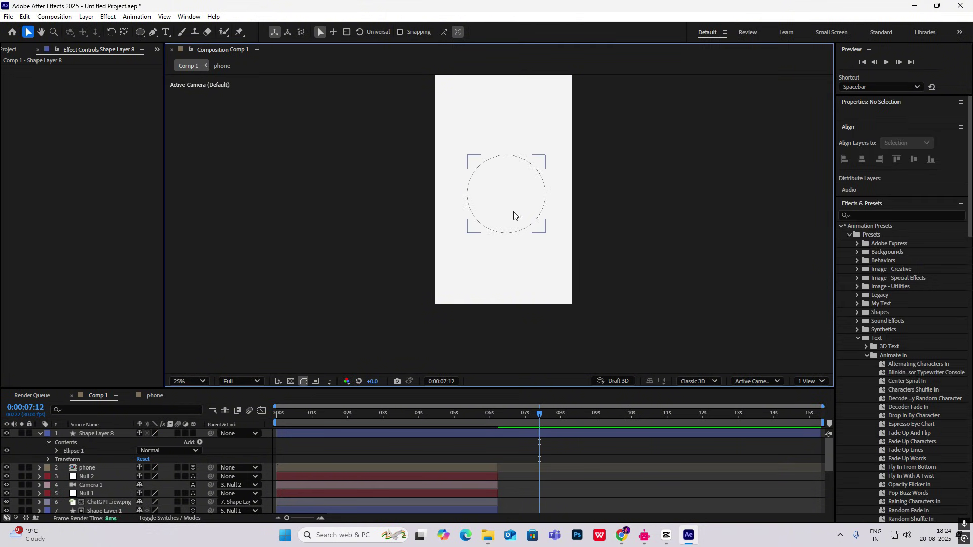
- Scale the circle layer to 132% and reposition it slightly higher so it sits horizontally centred in the frame
left_click(515, 214)
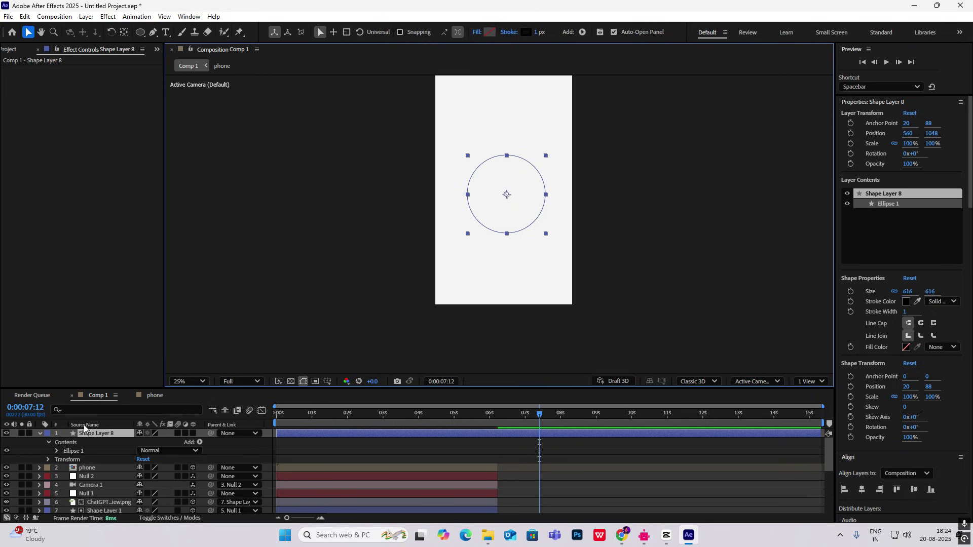
key("s")
left_click_drag(165, 442, 182, 442)
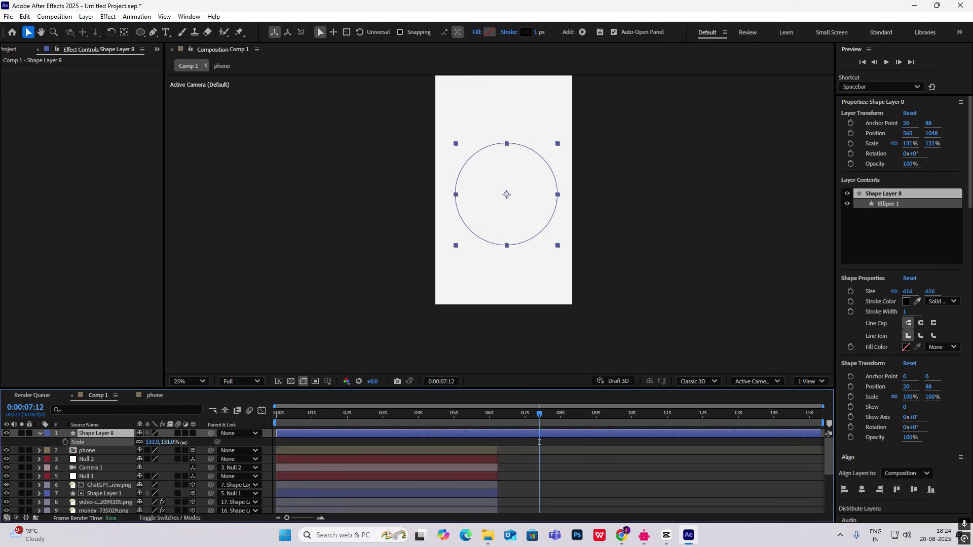
left_click(604, 212)
left_click(508, 199)
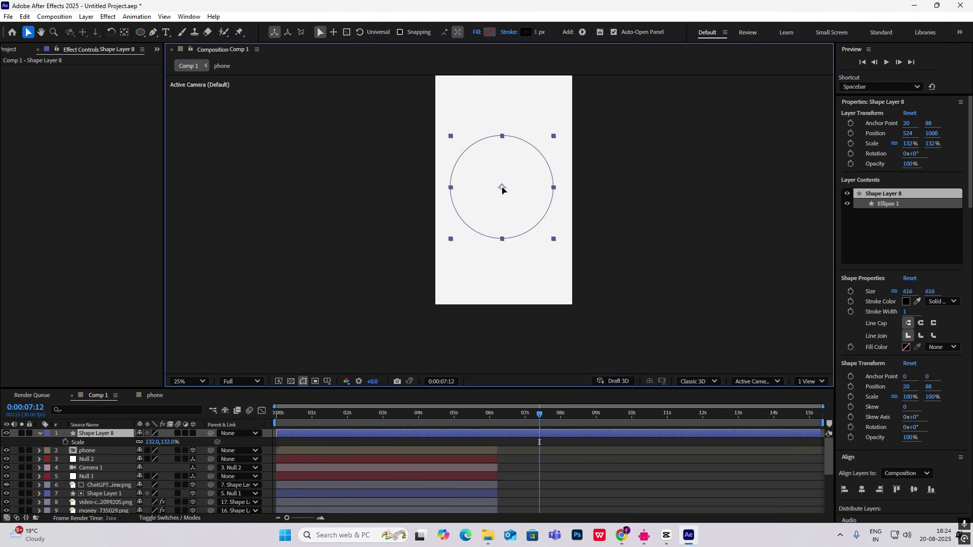
left_click(659, 242)
- Using the CapCut clock as reference, draw a short vertical green tick with a 15 px stroke just inside the top of the circle
left_click(666, 535)
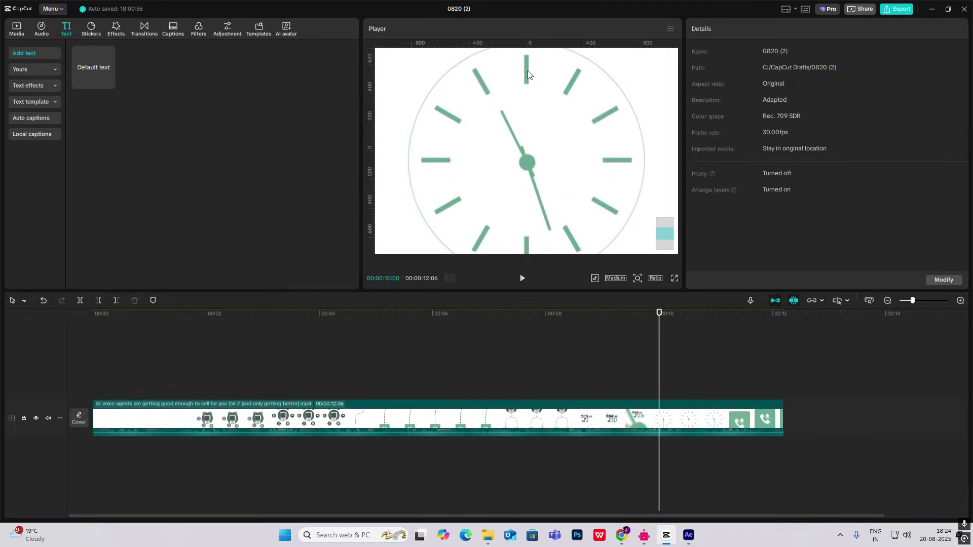
left_click(666, 536)
left_click(40, 434)
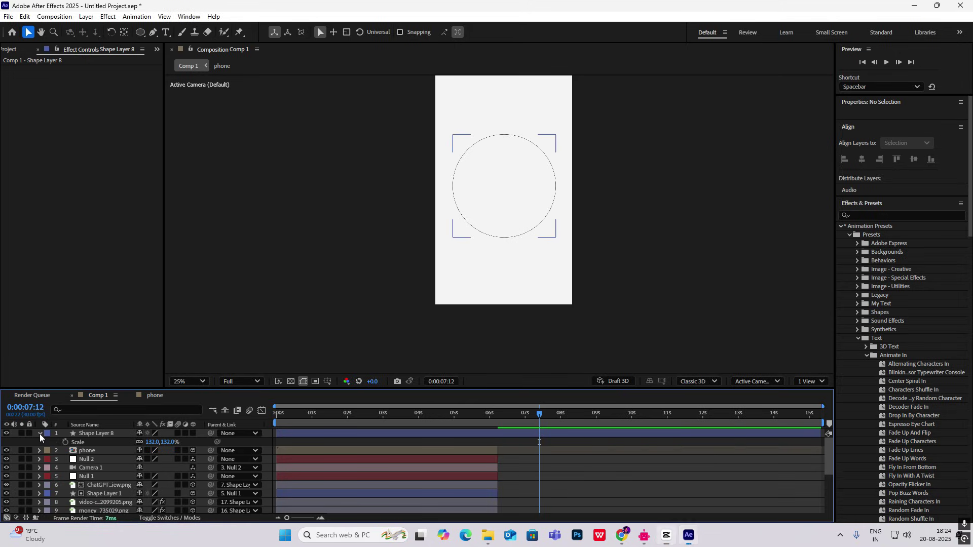
left_click(153, 32)
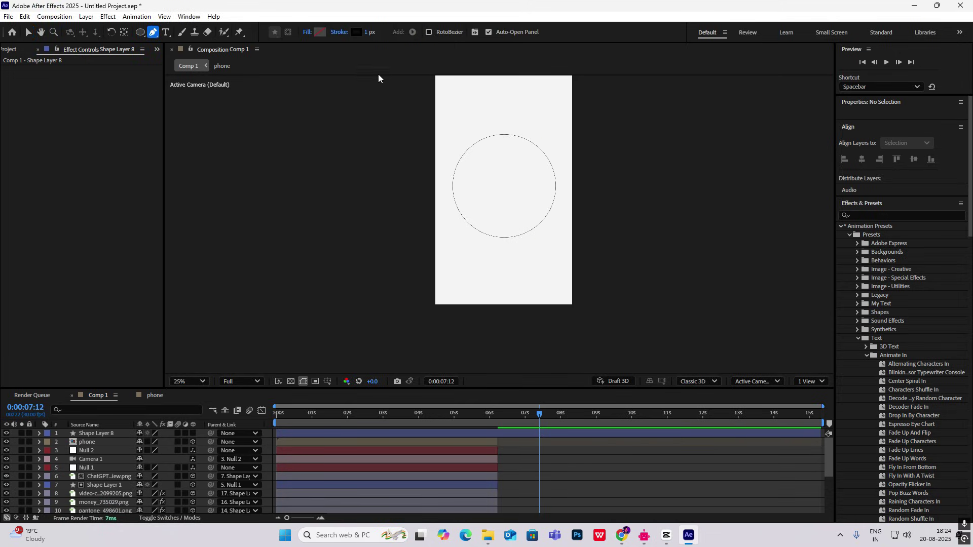
left_click(358, 32)
left_click(513, 299)
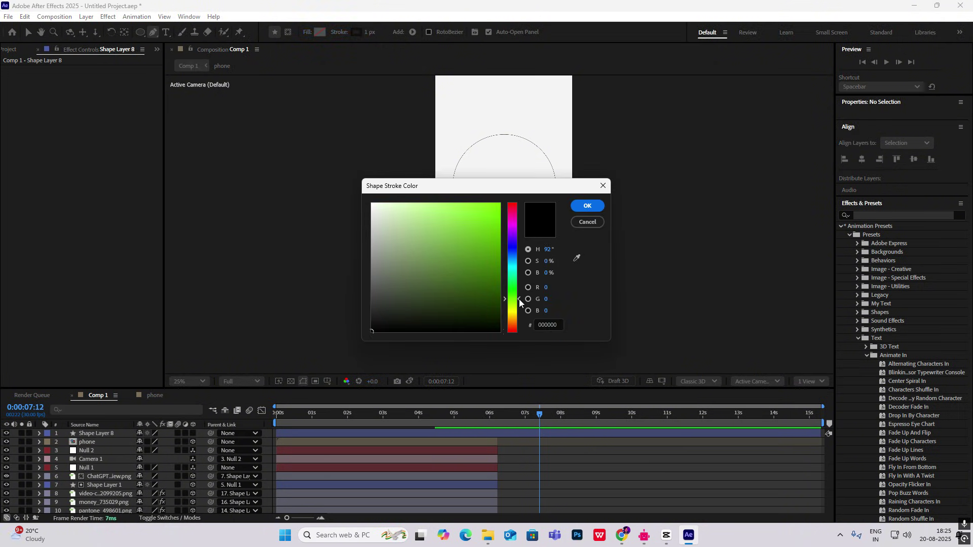
left_click_drag(519, 300, 421, 254)
left_click(587, 205)
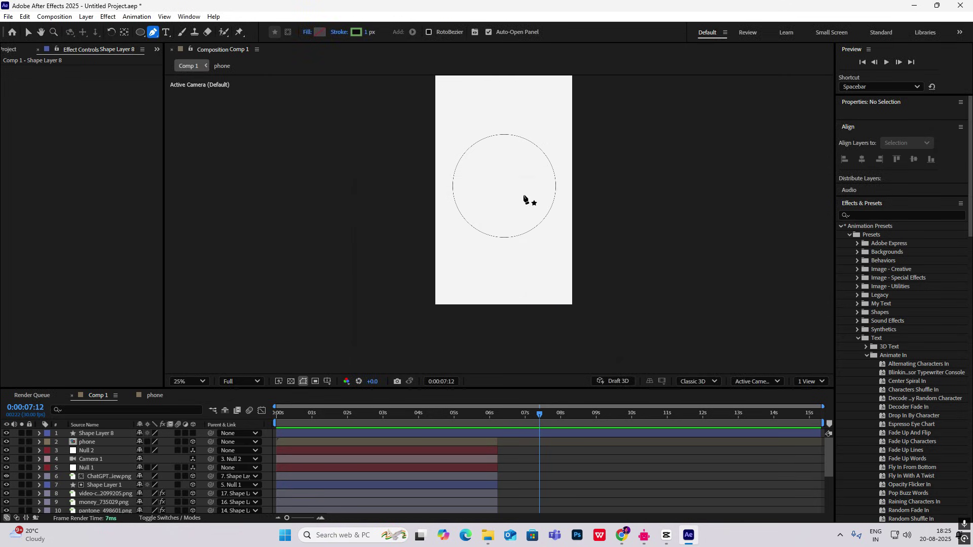
scroll(517, 187, "up", 2)
left_click_drag(495, 161, 495, 198)
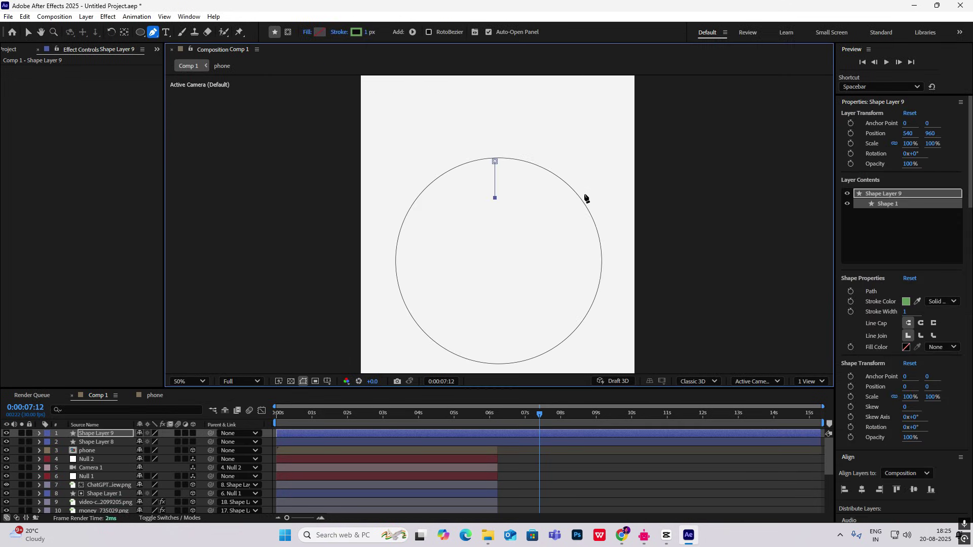
left_click(667, 535)
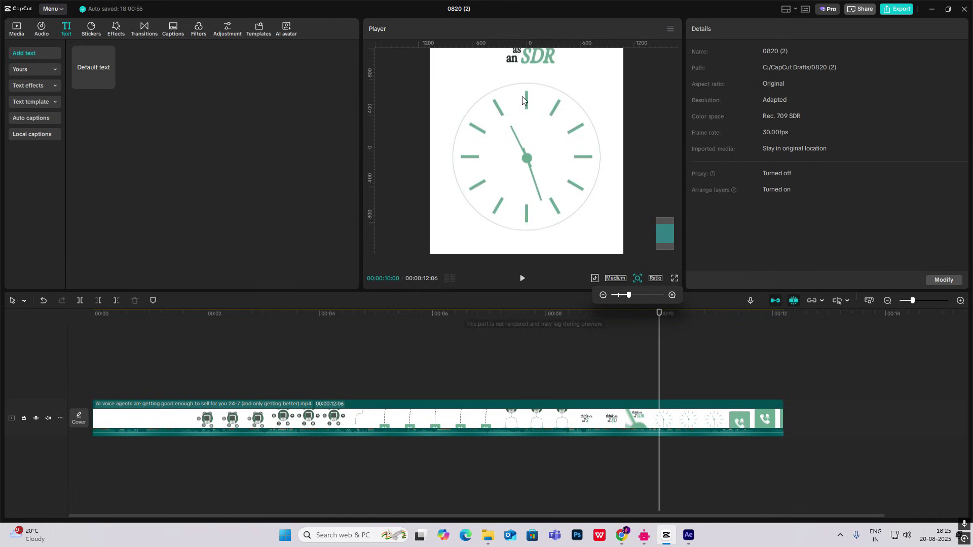
left_click(689, 535)
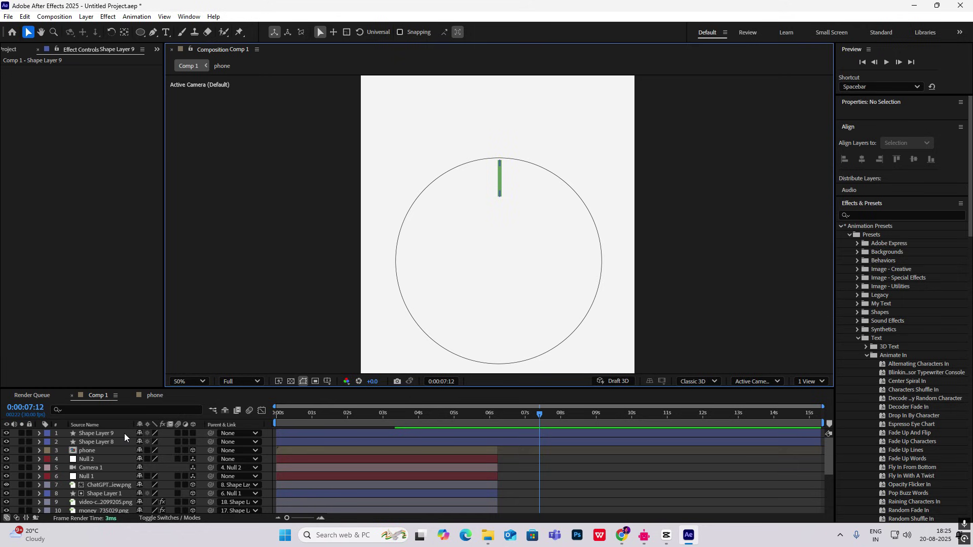
- Add a Repeater to the tick's shape layer and set it to 12 copies
left_click(111, 434)
left_click(582, 32)
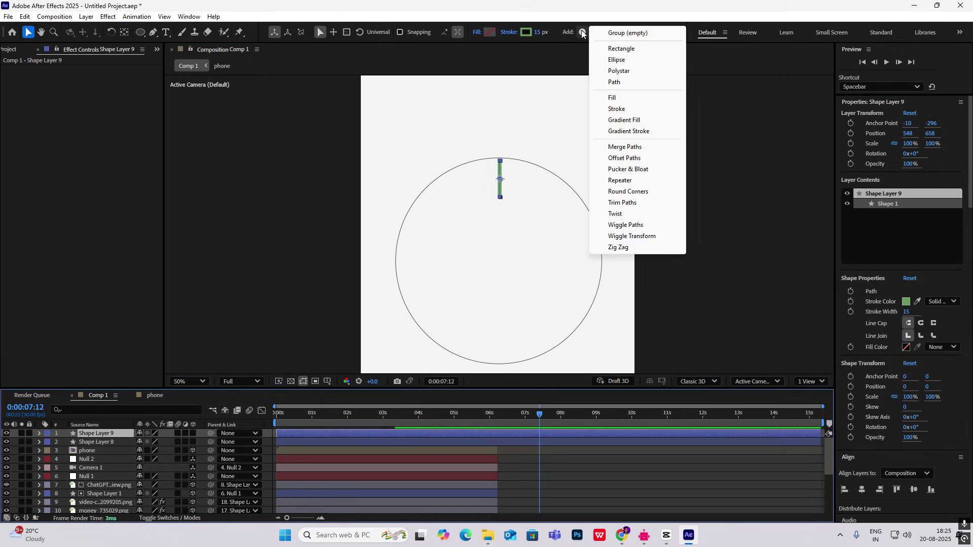
left_click(628, 182)
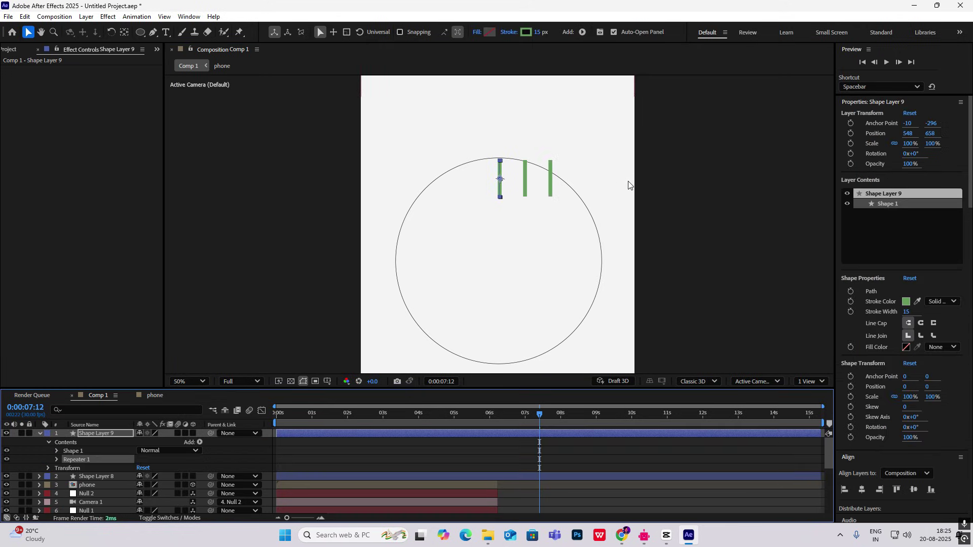
left_click(57, 459)
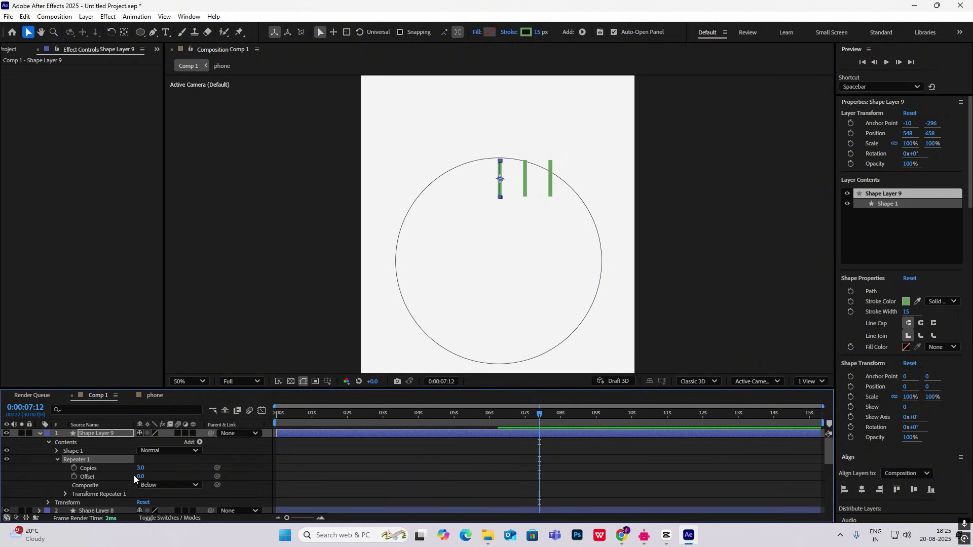
left_click(138, 469)
type("12")
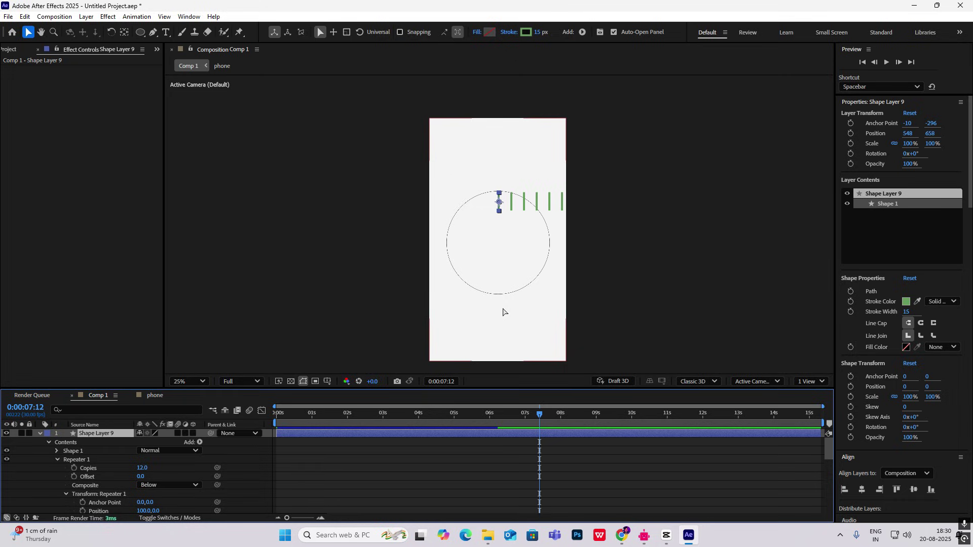
- Centre the tick layer's anchor point, and set the Repeater transform's X position to 0 and its rotation to 360/12 degrees
key("ctrl+alt+Home")
scroll(117, 463, "down", 3)
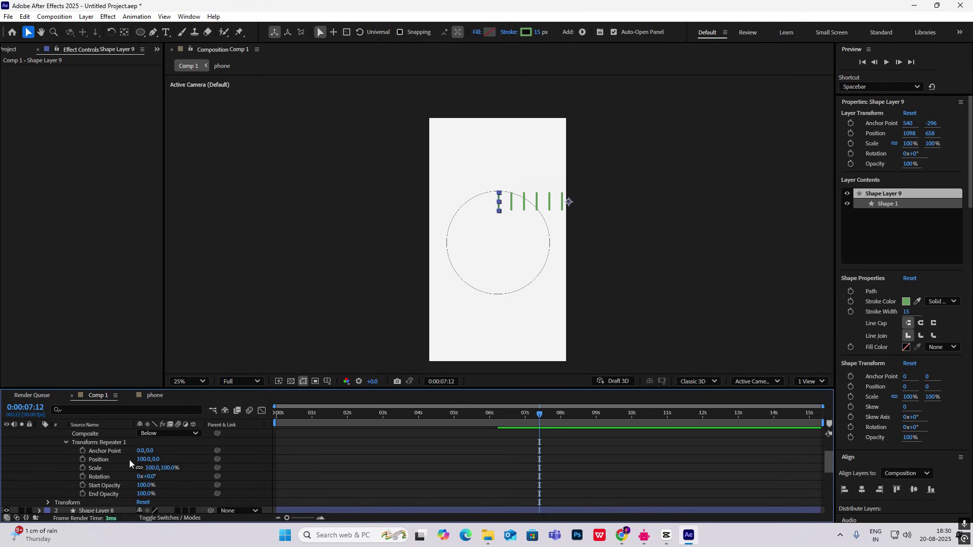
left_click(144, 459)
type("0")
left_click(609, 274)
left_click(155, 477)
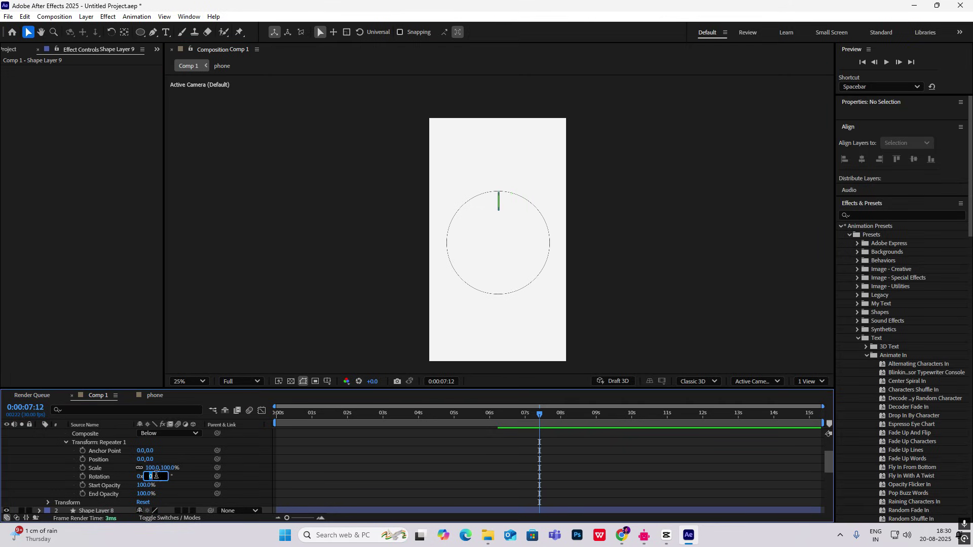
type("360/12")
left_click(632, 291)
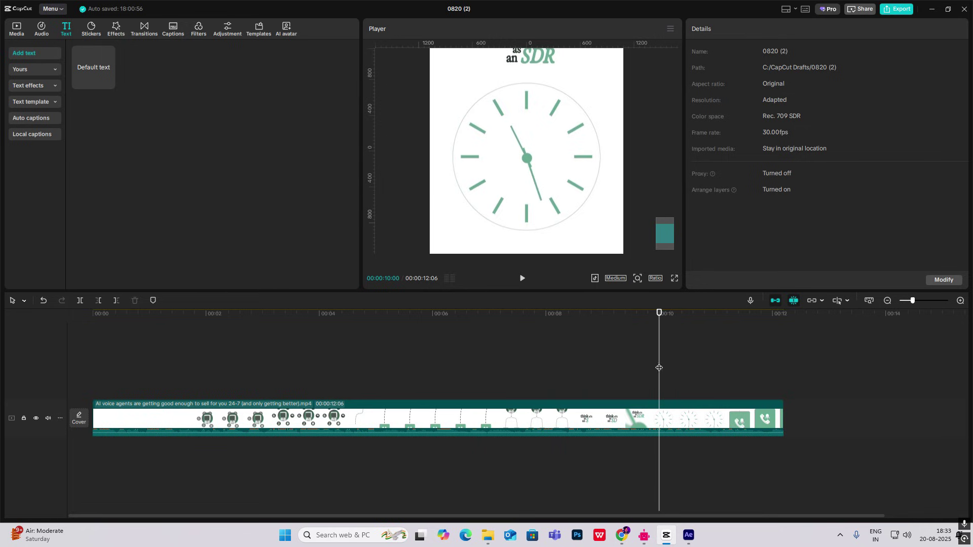
- Check the reference clock at 00:00:09:20 in CapCut, and draw an 80 px green-filled circle without stroke at the clock's centre in After Effects
left_click_drag(659, 368, 640, 371)
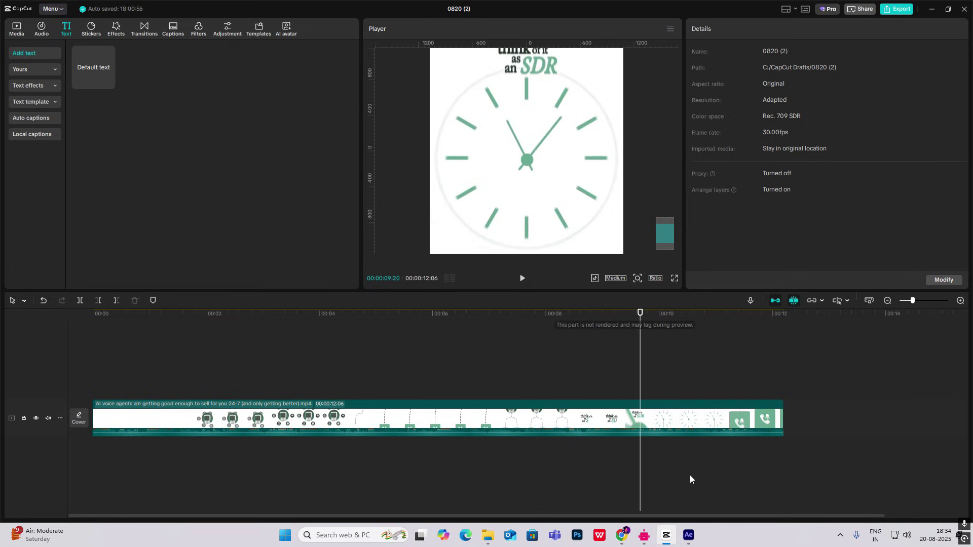
left_click(666, 535)
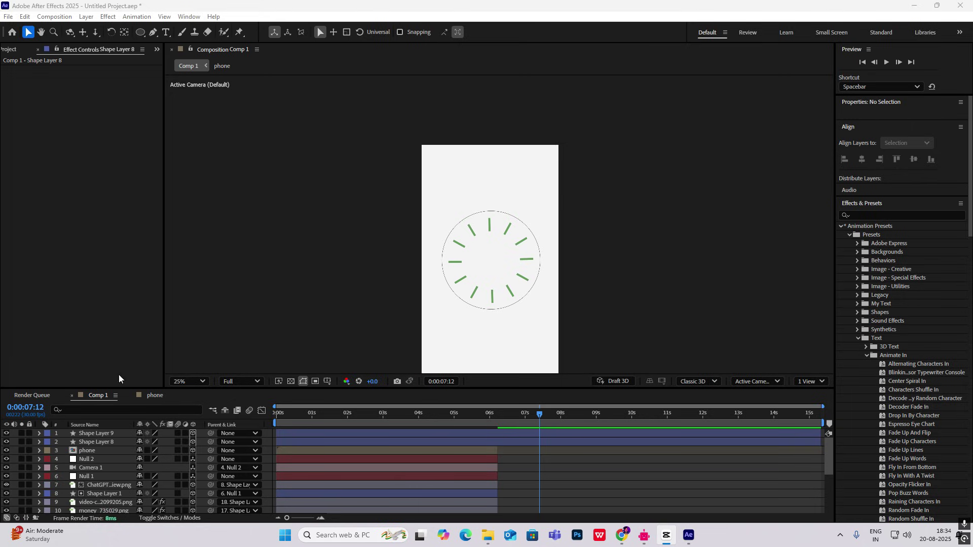
left_click(141, 34)
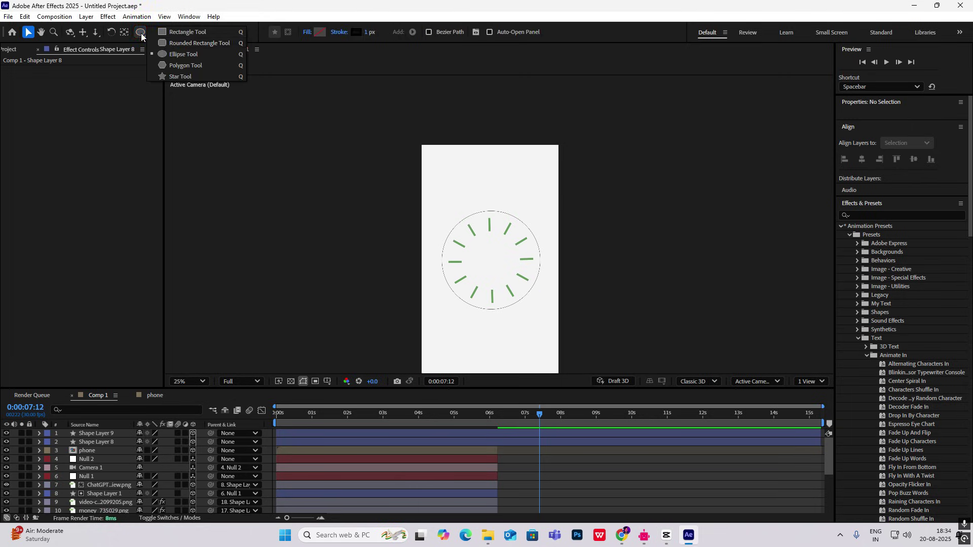
left_click(184, 54)
left_click_drag(486, 255, 495, 264)
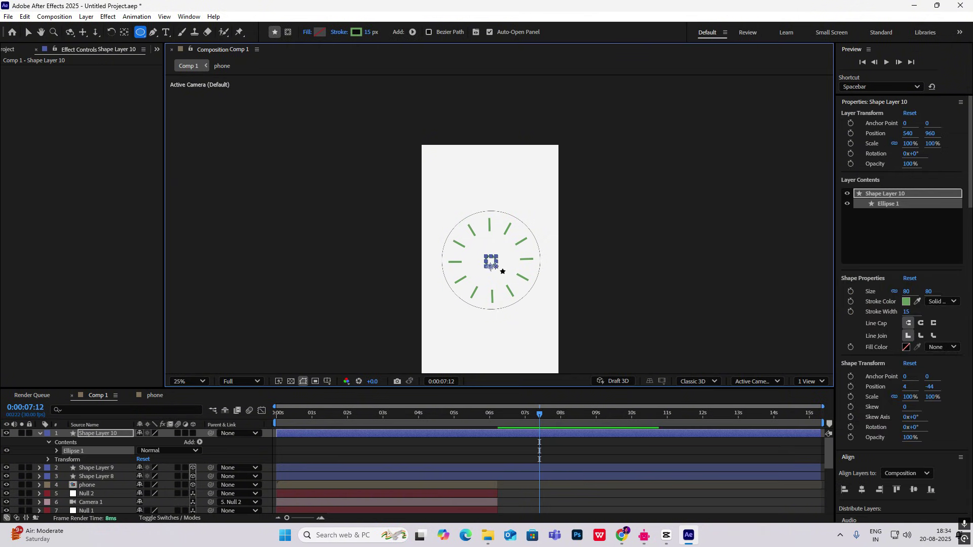
key("ctrl+alt+Home")
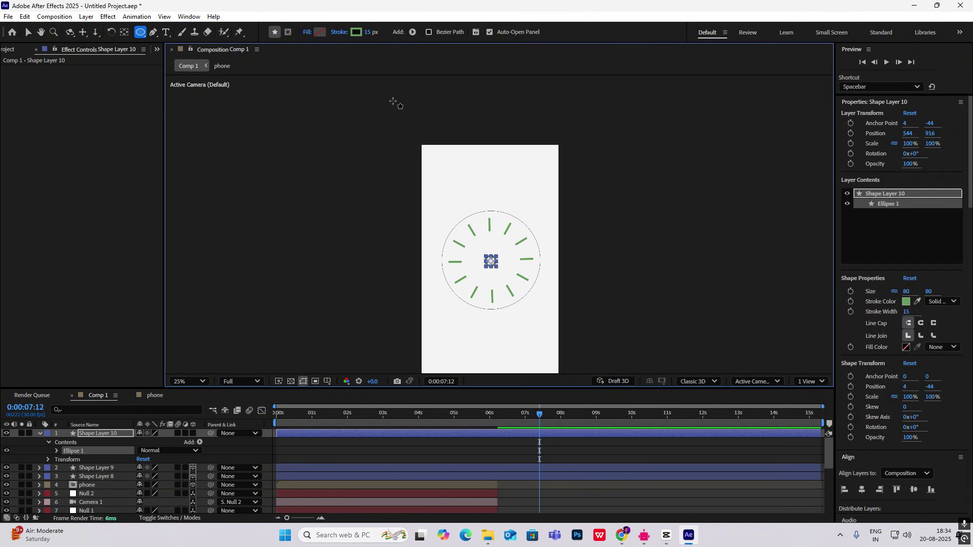
left_click(320, 33, "alt")
left_click(357, 33, "alt")
key("v")
left_click(676, 265)
- Draw a vertical clock hand up from the centre dot with a 15 px green stroke and no fill, then centre it horizontally
left_click(153, 33)
left_click(485, 218)
left_click(485, 258)
left_click(39, 434)
key("v")
left_click(97, 434)
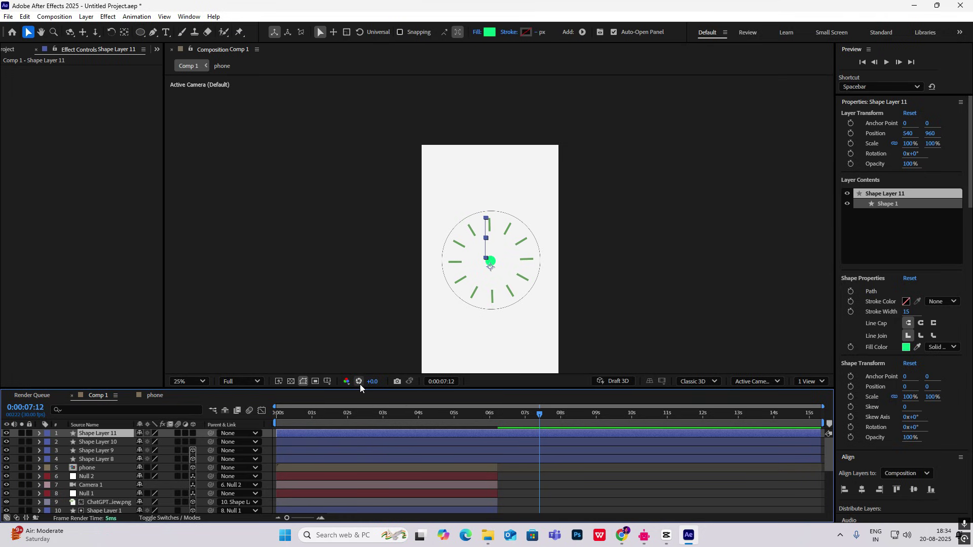
left_click(527, 33, "alt")
left_click(490, 32, "alt")
key("ctrl+alt+Home")
left_click(862, 490)
scroll(508, 301, "up", 2)
left_click(116, 435)
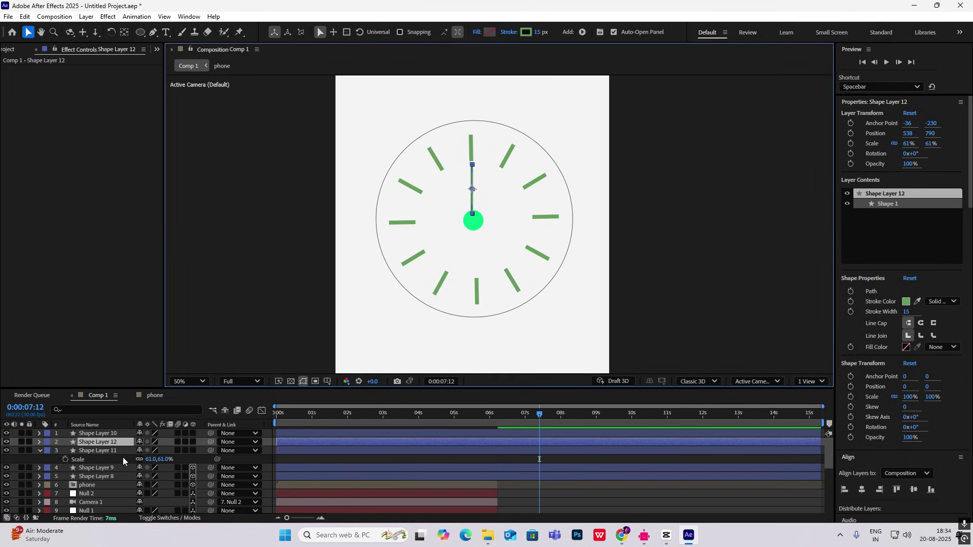
- Move the anchor point of the Shape Layer 12 clock hand down to its lower end at the centre dot
key("r")
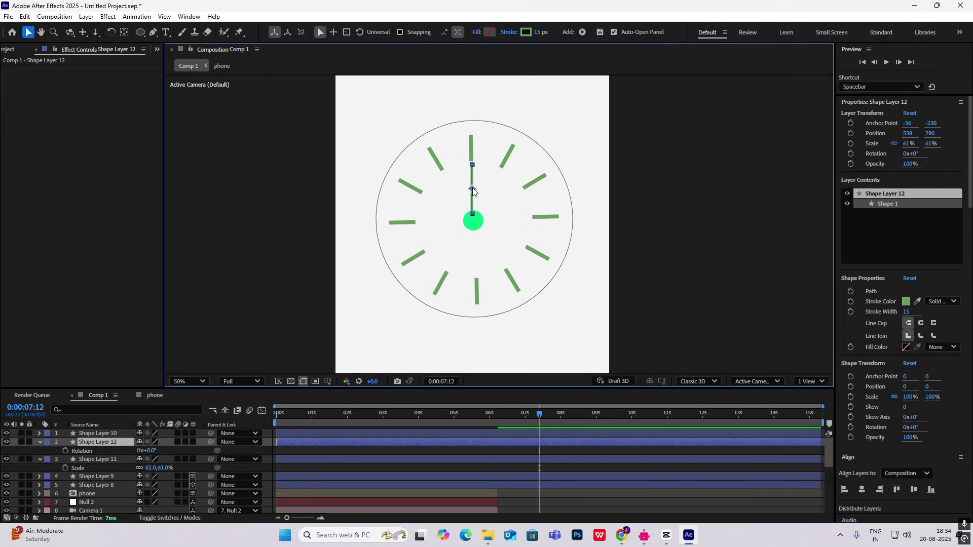
key("r")
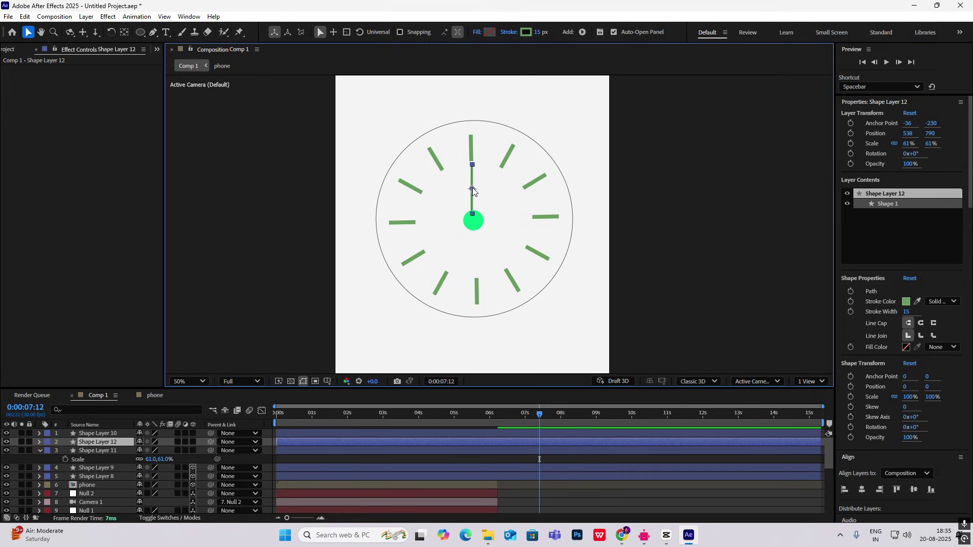
key("y")
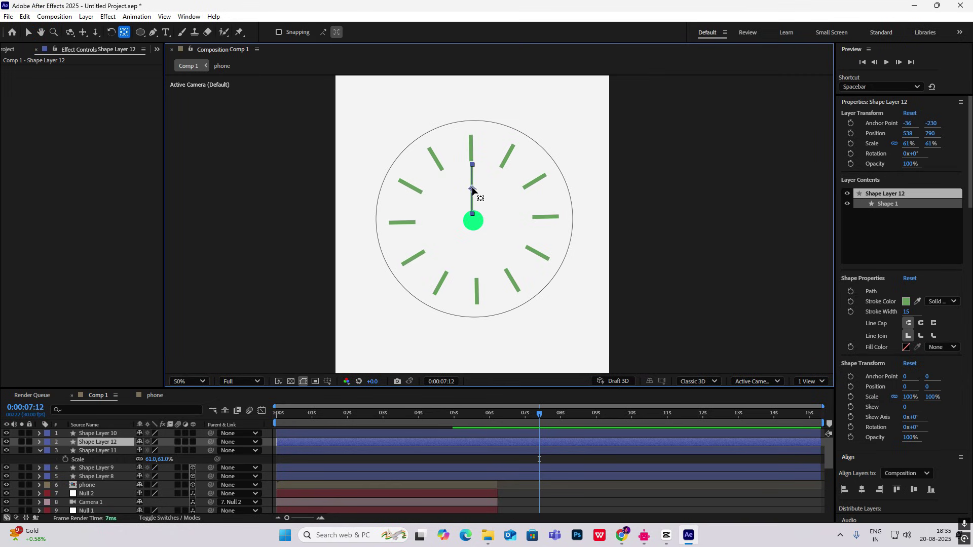
left_click_drag(472, 189, 473, 215)
key("v")
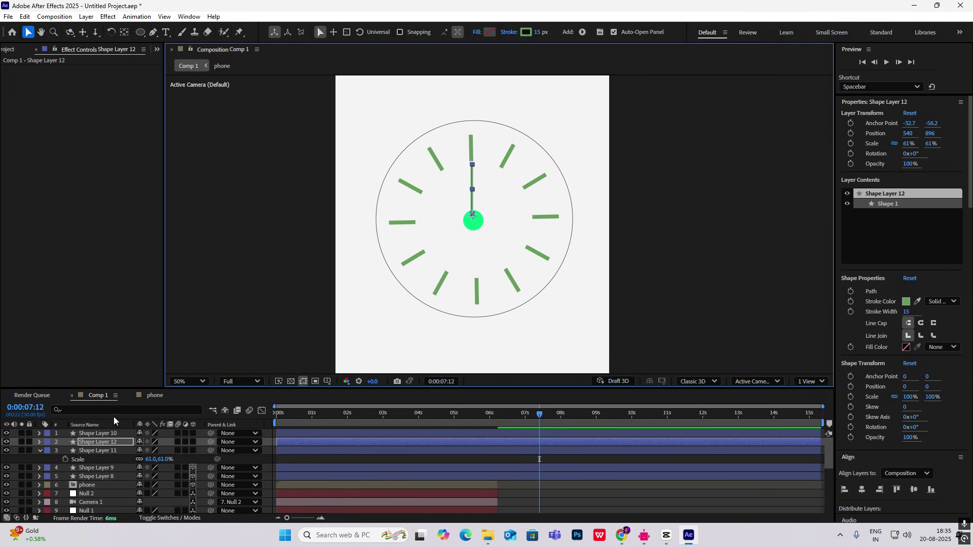
- Rotate the Shape Layer 12 clock hand to 24° and scale it to 42% to make the shorter hand
key("r")
left_click_drag(150, 452, 163, 452)
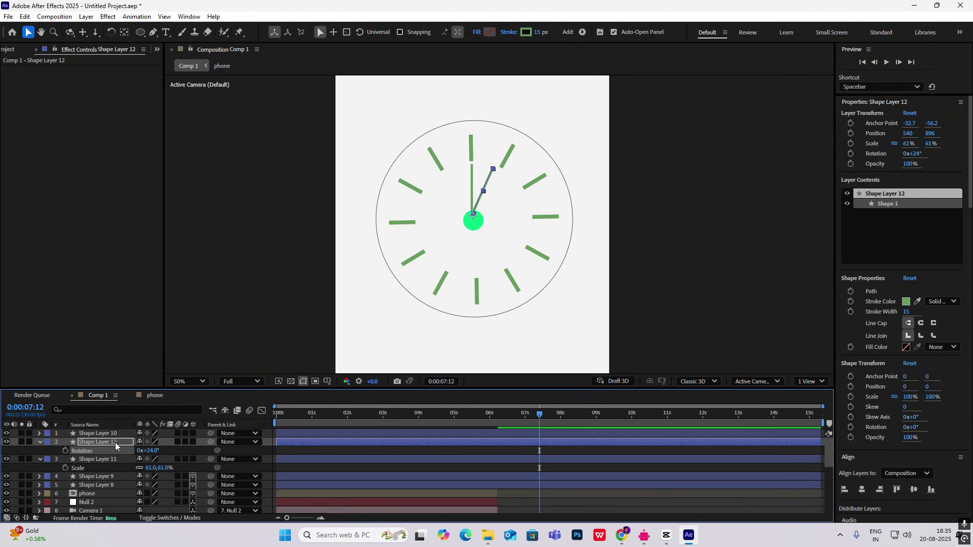
key("s")
left_click_drag(163, 451, 153, 451)
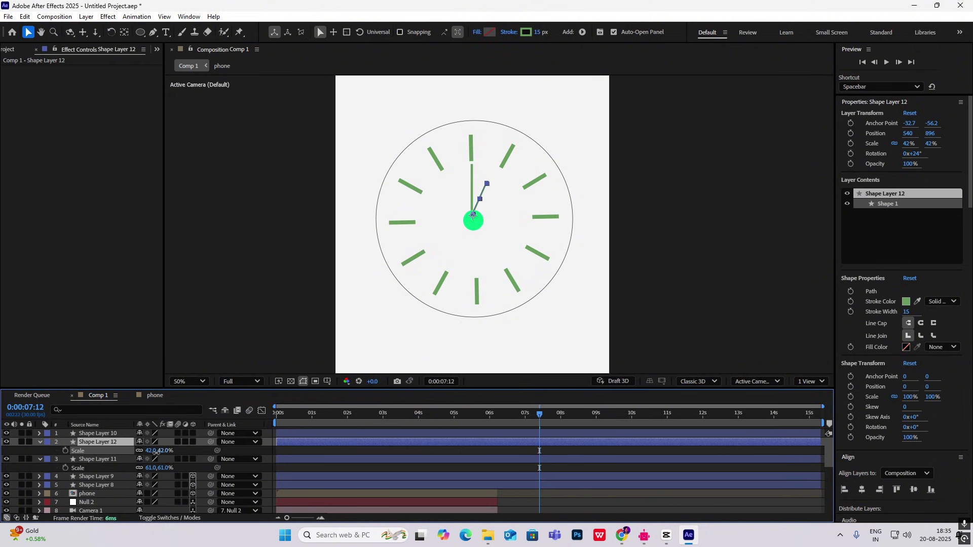
left_click(663, 199)
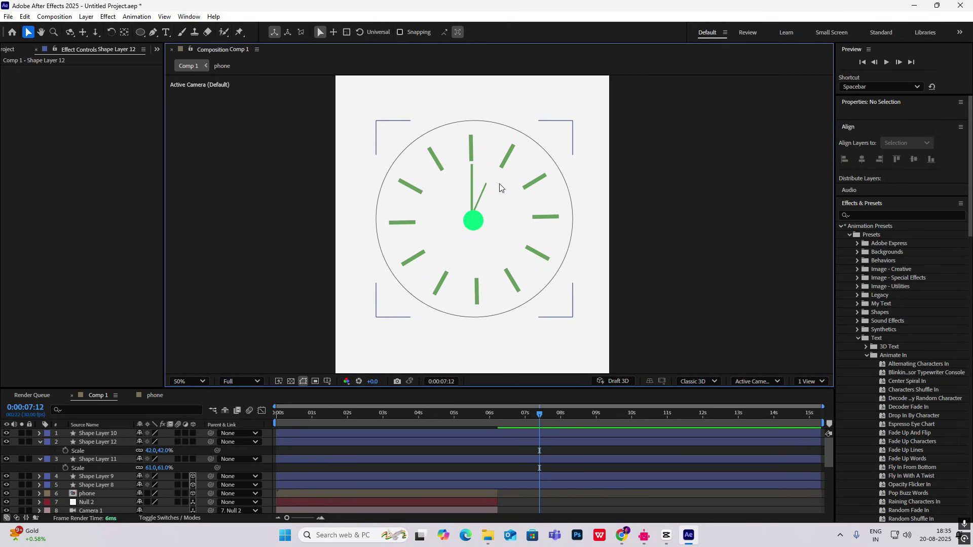
- Switch to CapCut to compare the clock with the reference clip
scroll(500, 188, "down", 1)
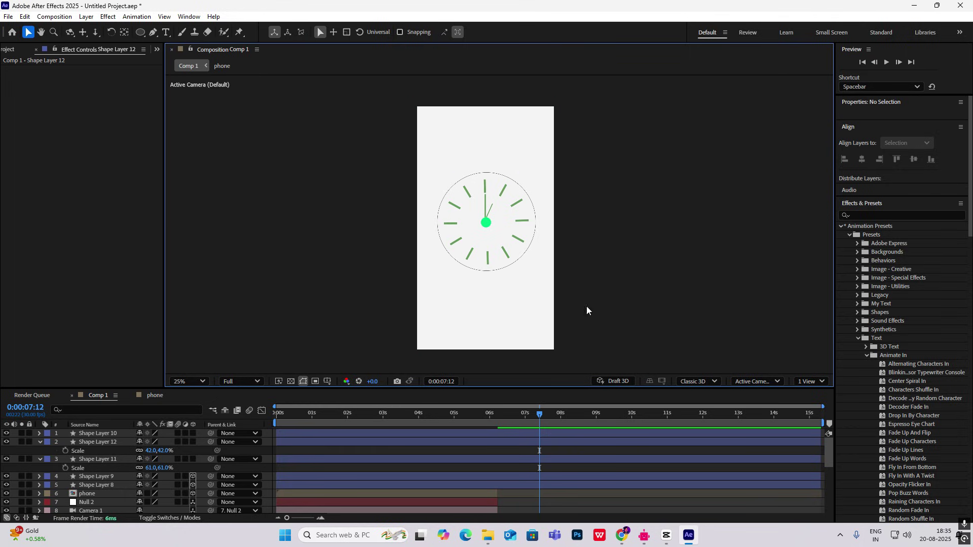
key("alt+Tab")
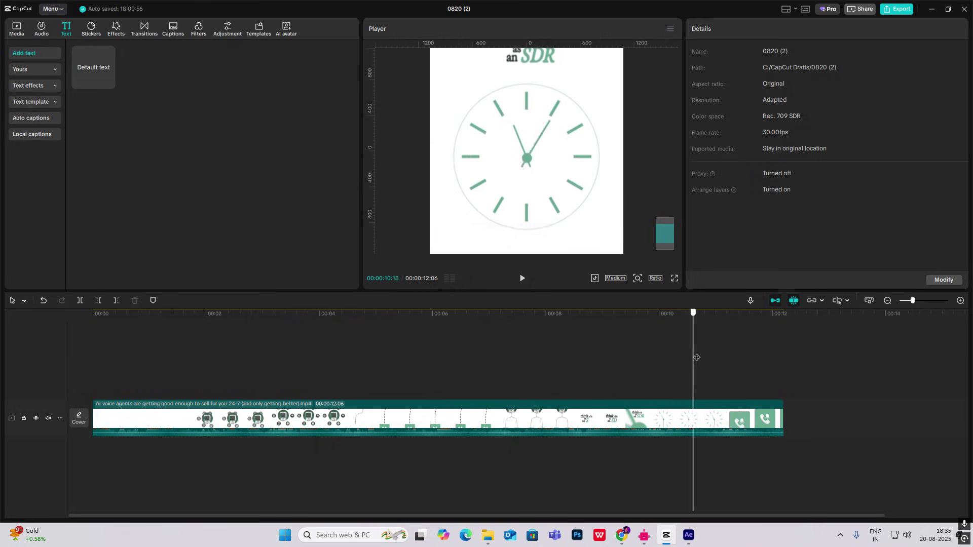